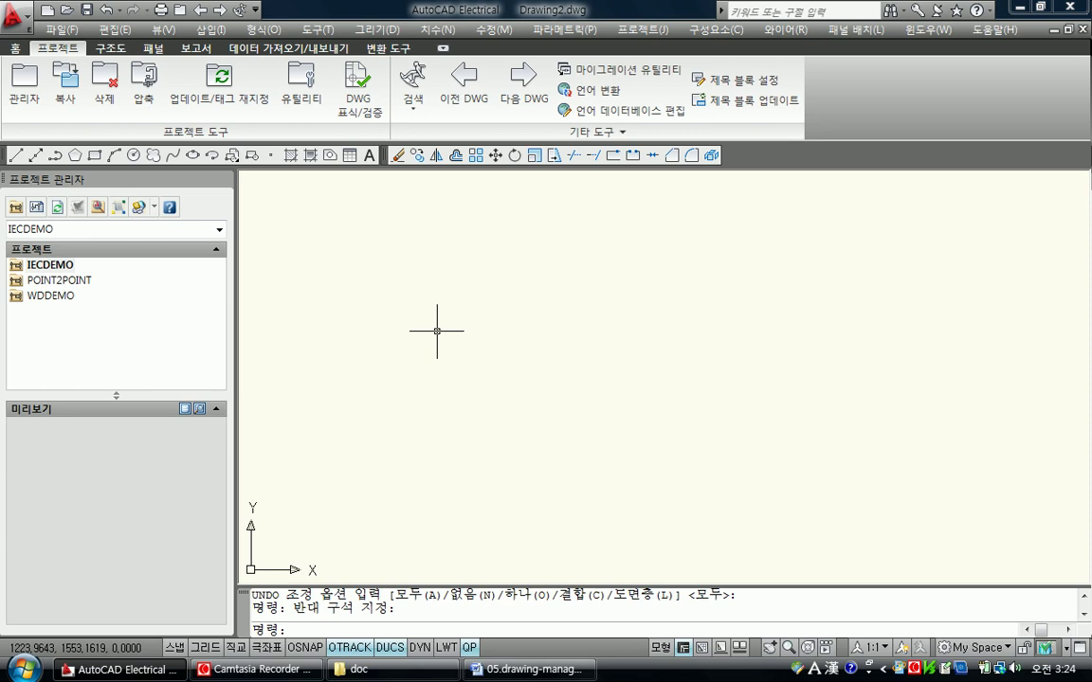
Expand and collapse IECDEMO to review its drawings, then show the list of available projects.
double_click(43, 266)
mouse_move(220, 285)
left_mouse_down()
mouse_move(226, 349)
mouse_move(207, 268)
left_mouse_up()
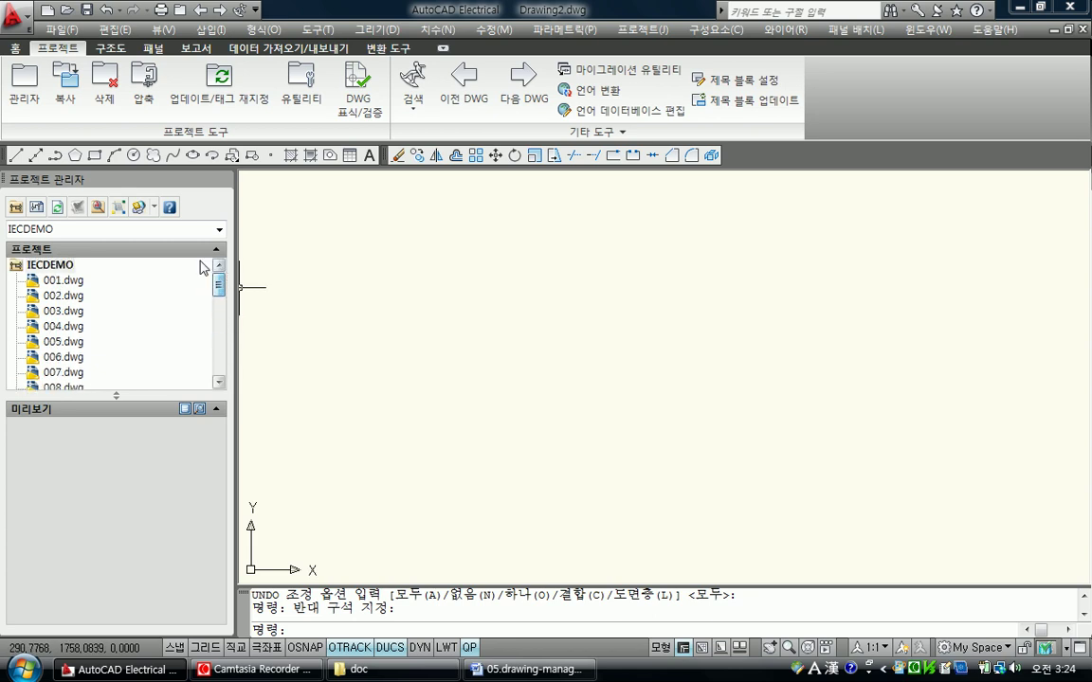
double_click(16, 266)
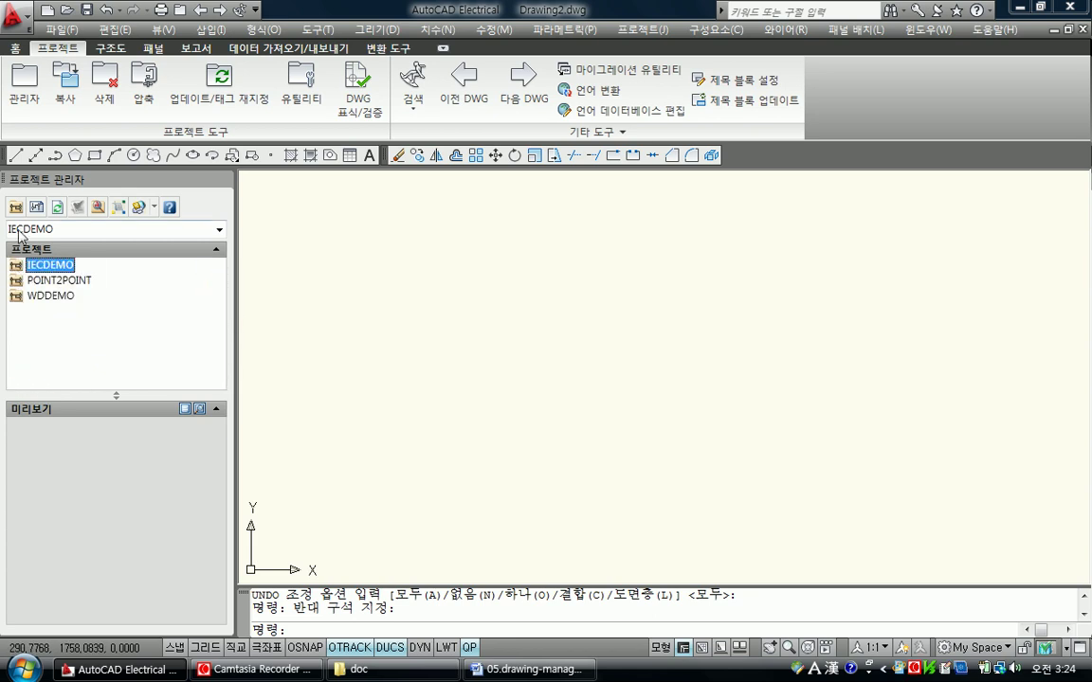
left_click(219, 230)
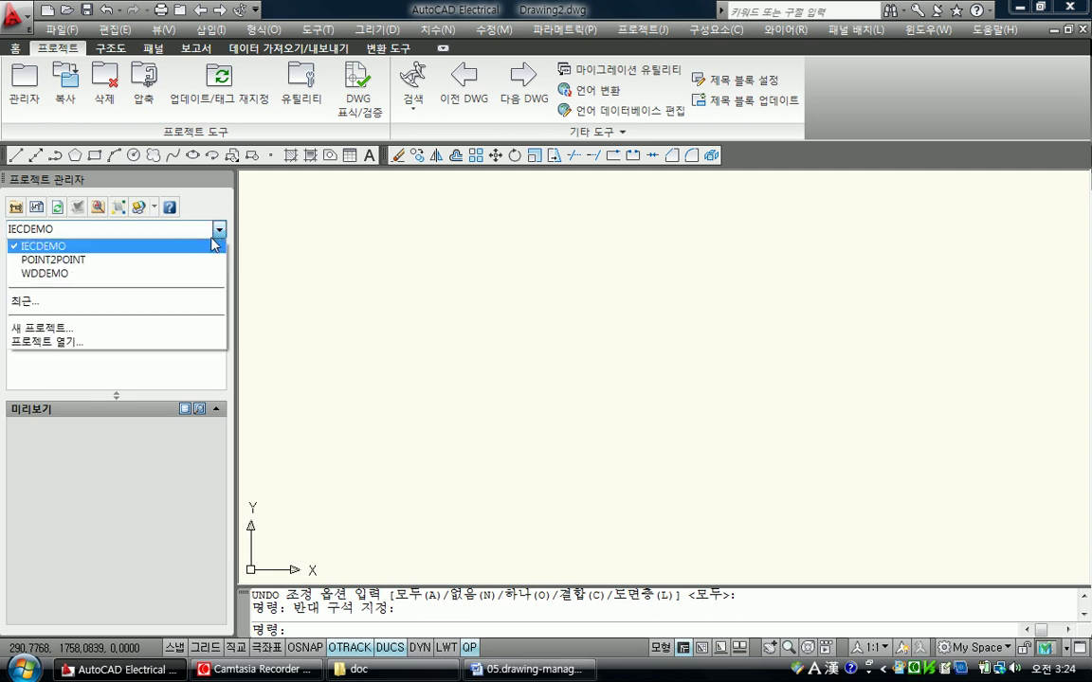
Open IEC-Training.wdp from the C: drive's 업무\IEC-Training folder.
left_click(148, 342)
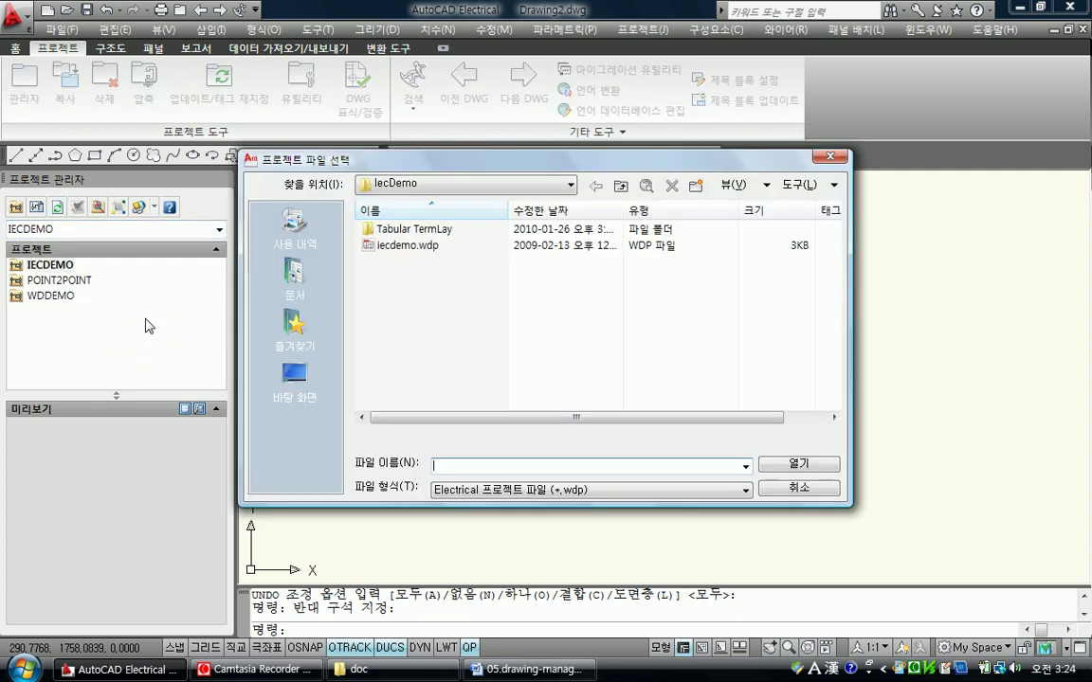
left_click(571, 184)
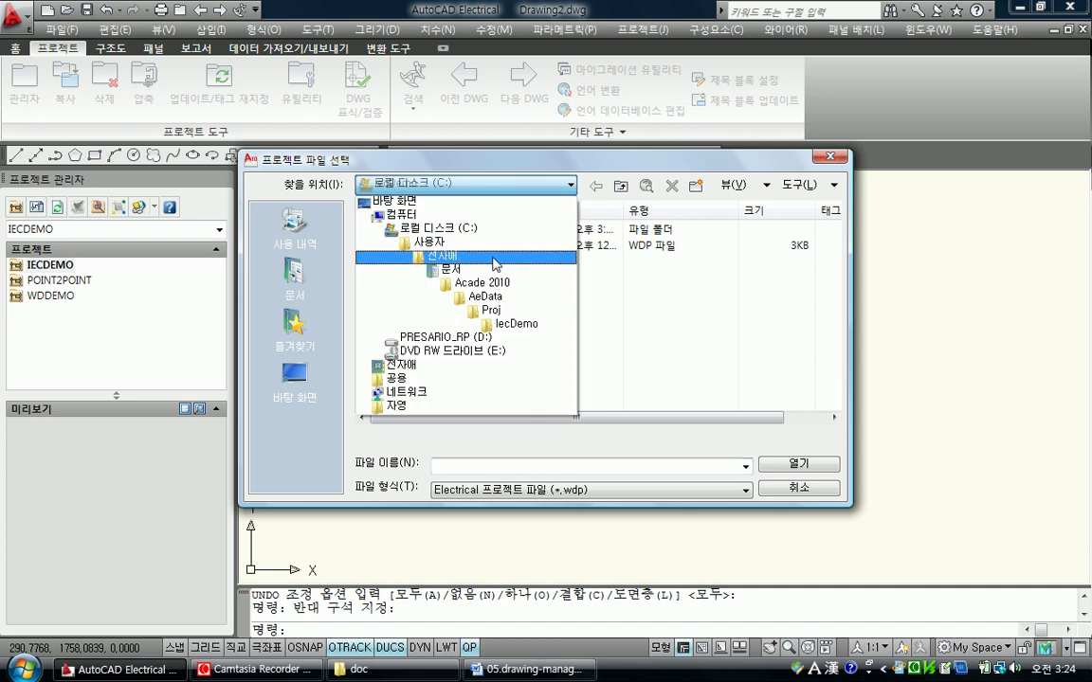
left_click(474, 237)
double_click(407, 271)
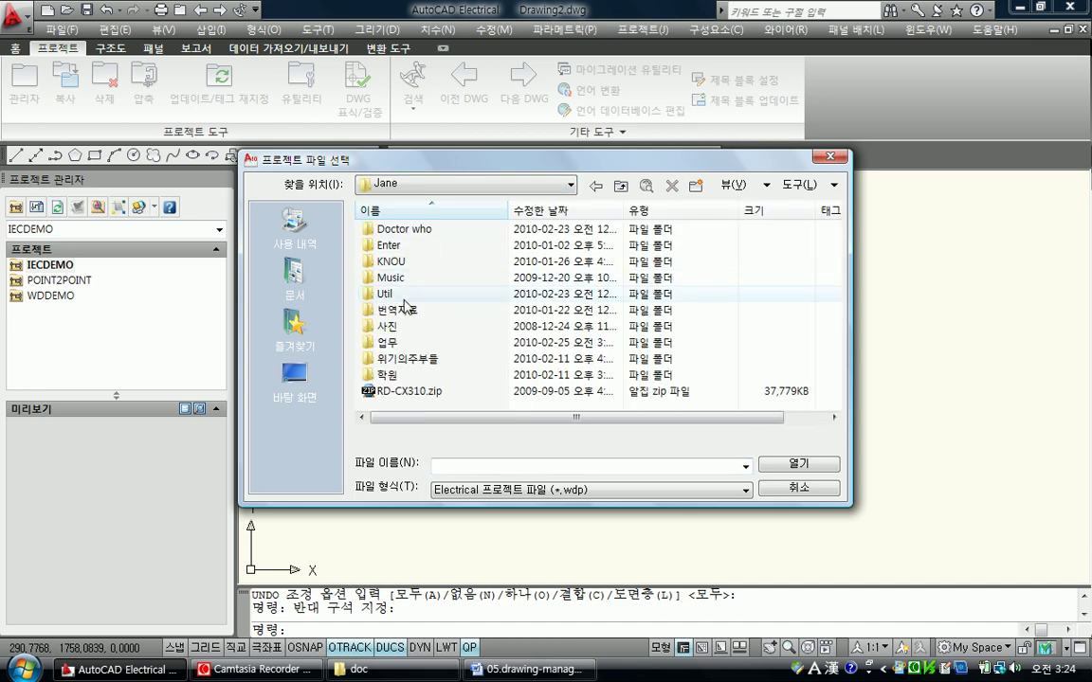
double_click(390, 343)
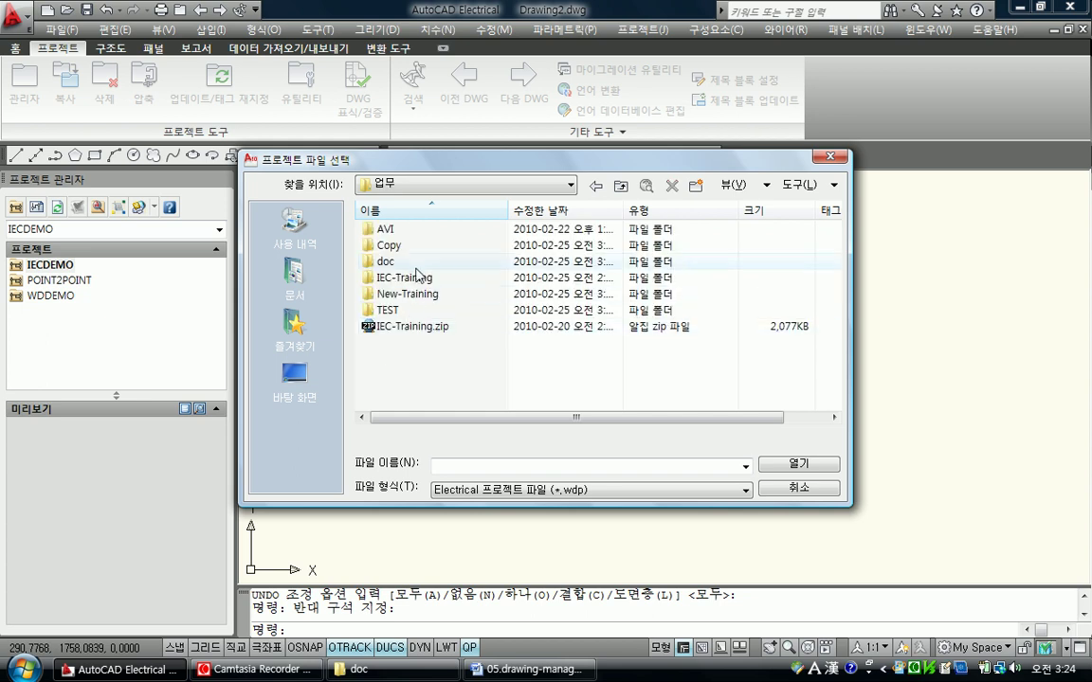
double_click(411, 278)
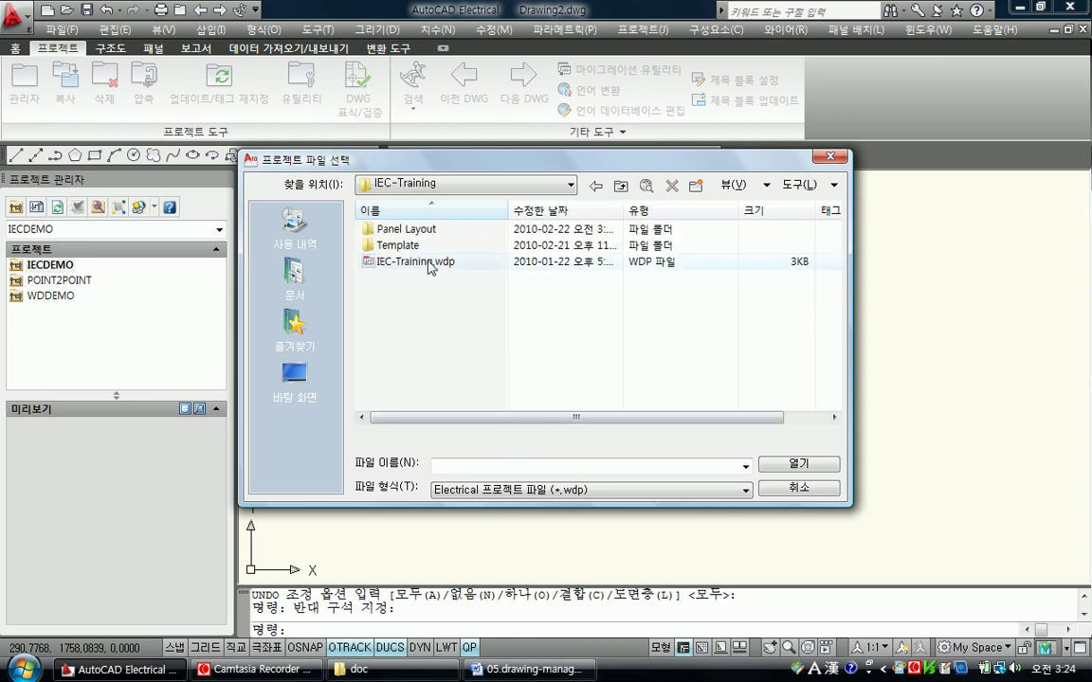
left_click(388, 261)
left_click(798, 465)
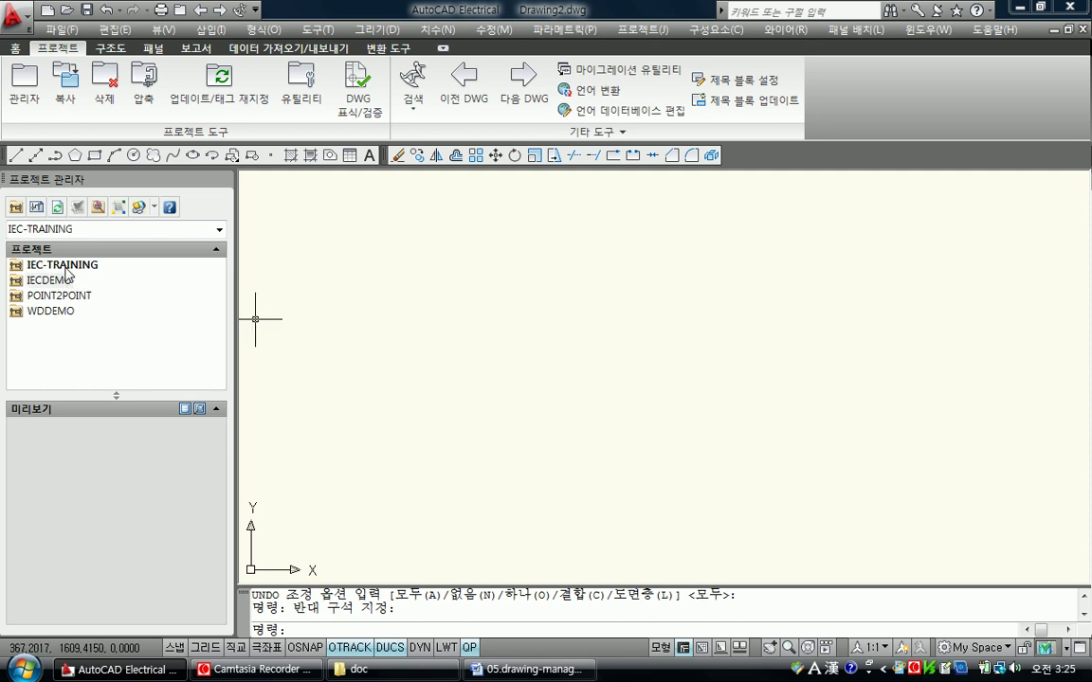
Expand IEC-TRAINING, view its project actions menu, then preview IEC-Training-04.dwg.
double_click(66, 266)
mouse_move(217, 299)
left_mouse_down()
mouse_move(218, 374)
mouse_move(219, 287)
left_mouse_up()
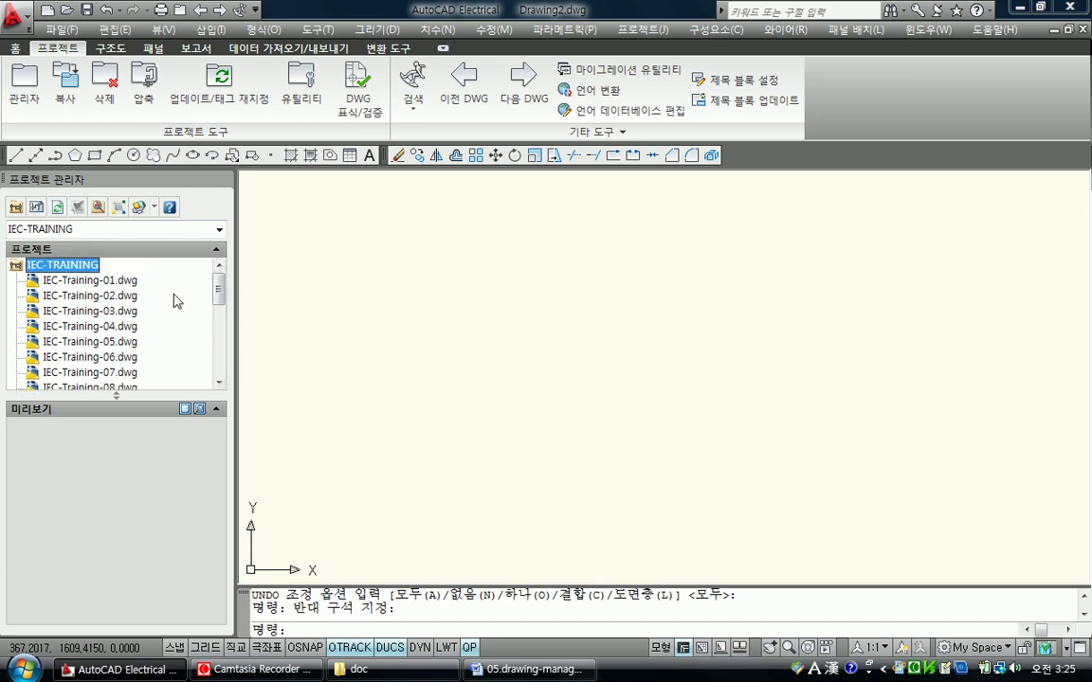
right_click(85, 271)
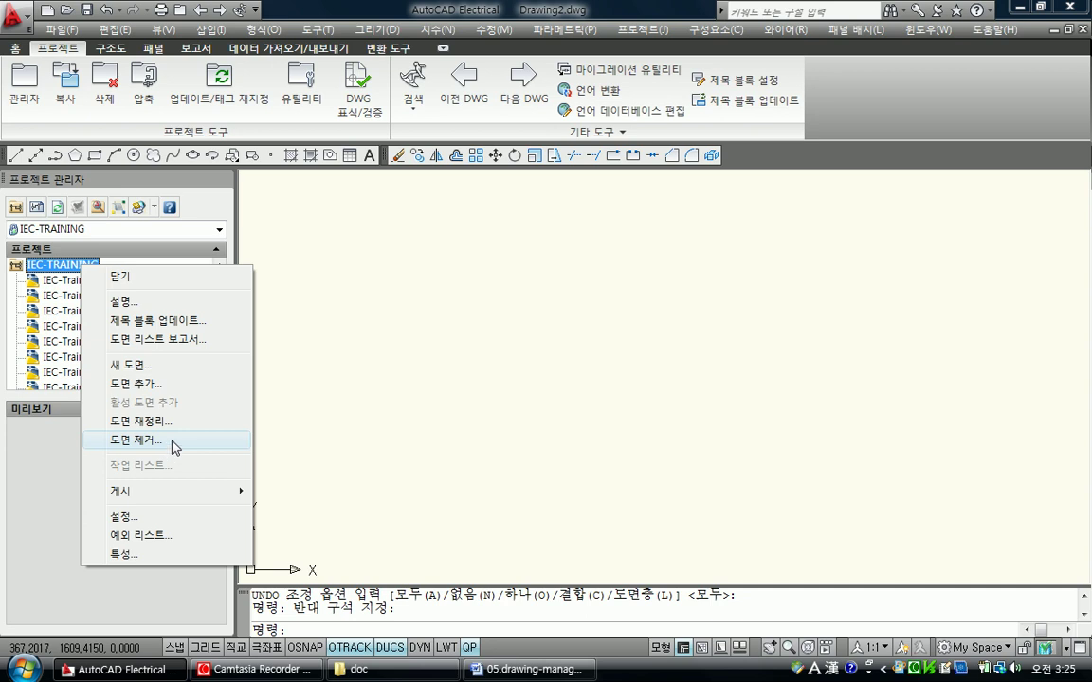
key("Escape")
left_click(107, 326)
right_click(109, 328)
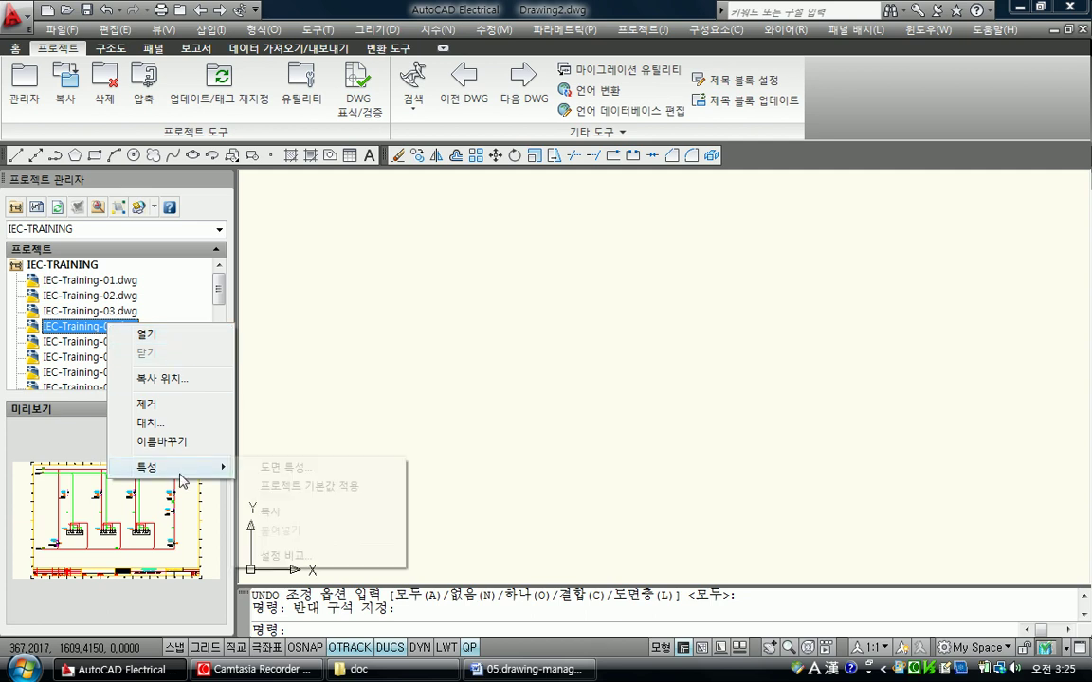
left_click(168, 336)
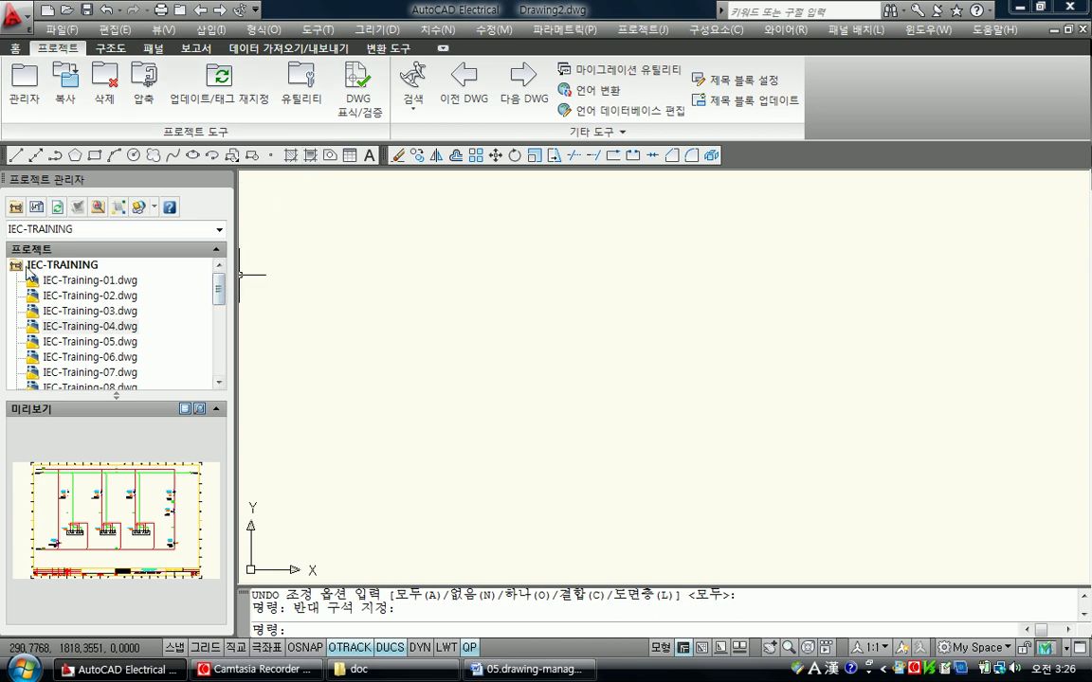
mouse_move(220, 292)
left_mouse_down()
mouse_move(220, 354)
mouse_move(220, 285)
left_mouse_up()
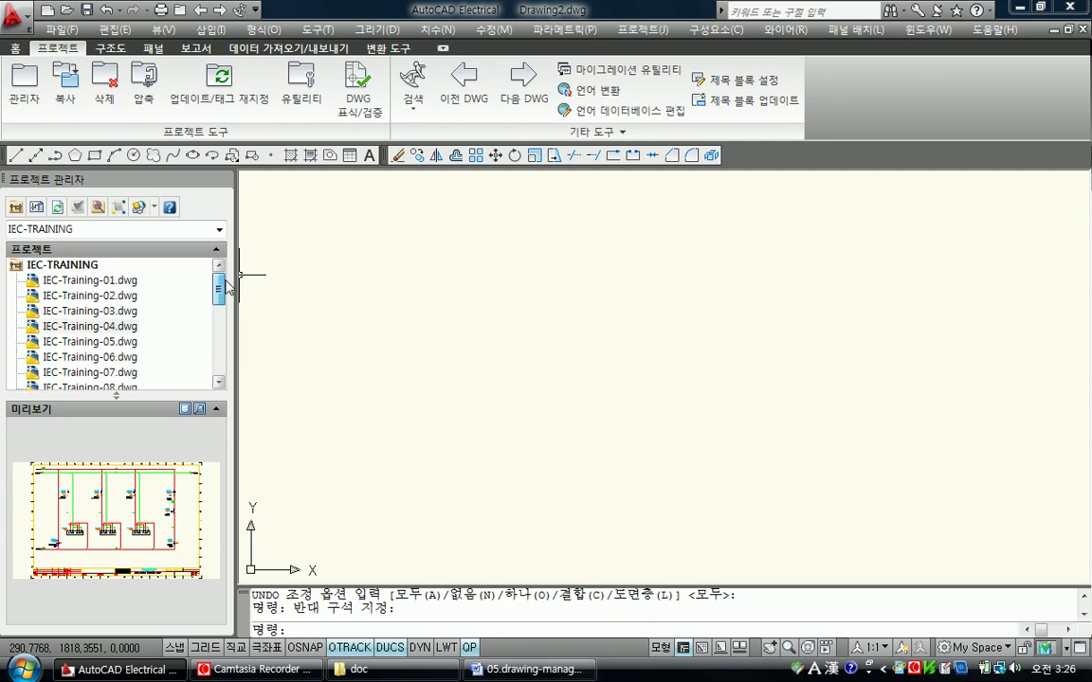
left_click(73, 269)
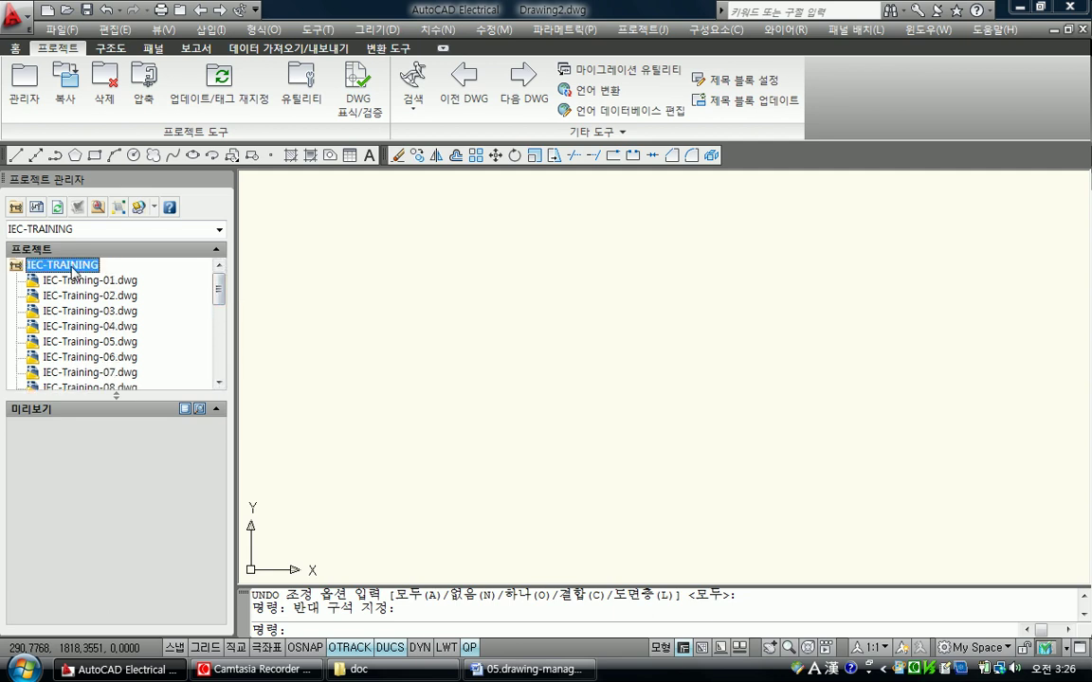
right_click(74, 269)
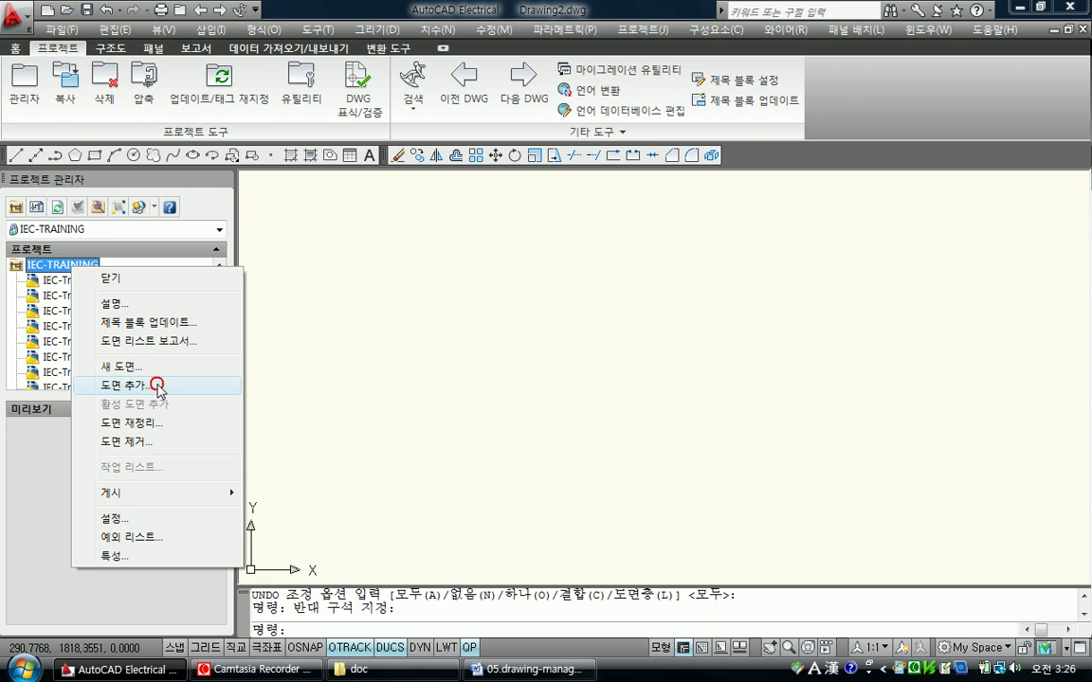
Add IEC-Training-21, 22 and 23.dwg from the Panel Layout folder to the project.
left_click(158, 386)
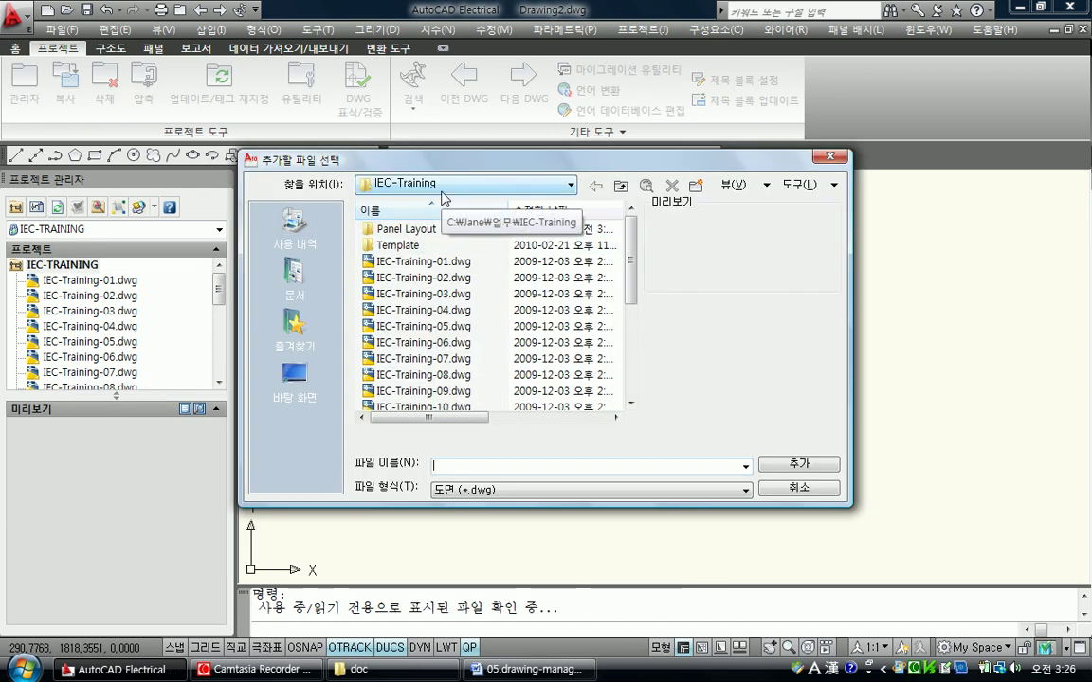
left_click_drag(631, 279, 627, 368)
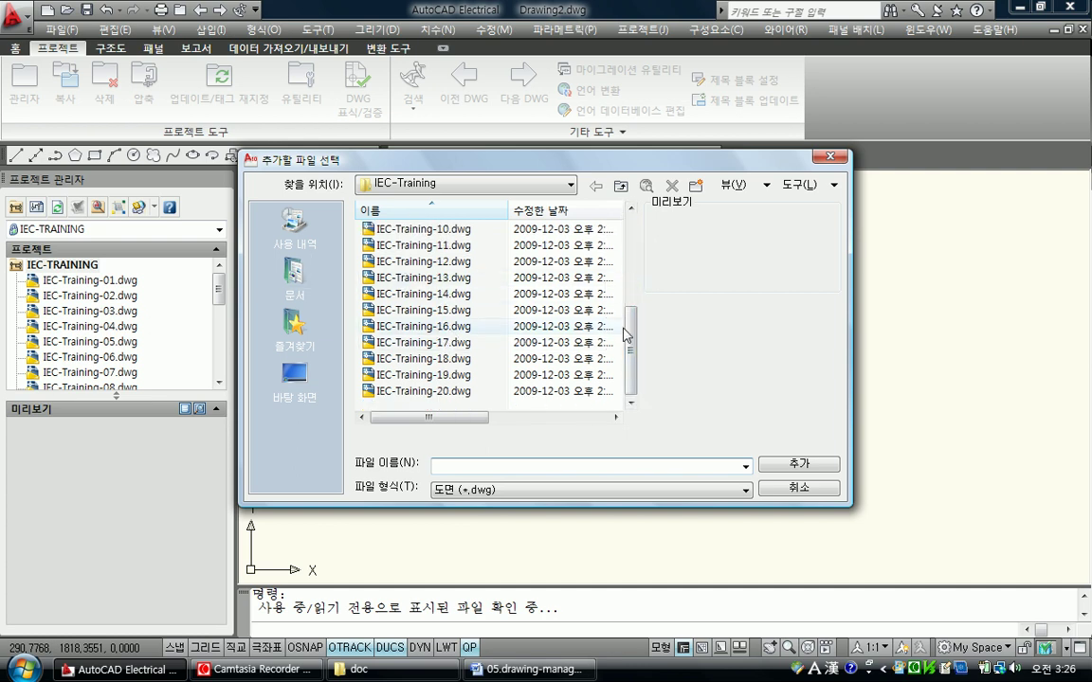
scroll(561, 285, "up", 3)
scroll(559, 228, "up", 1)
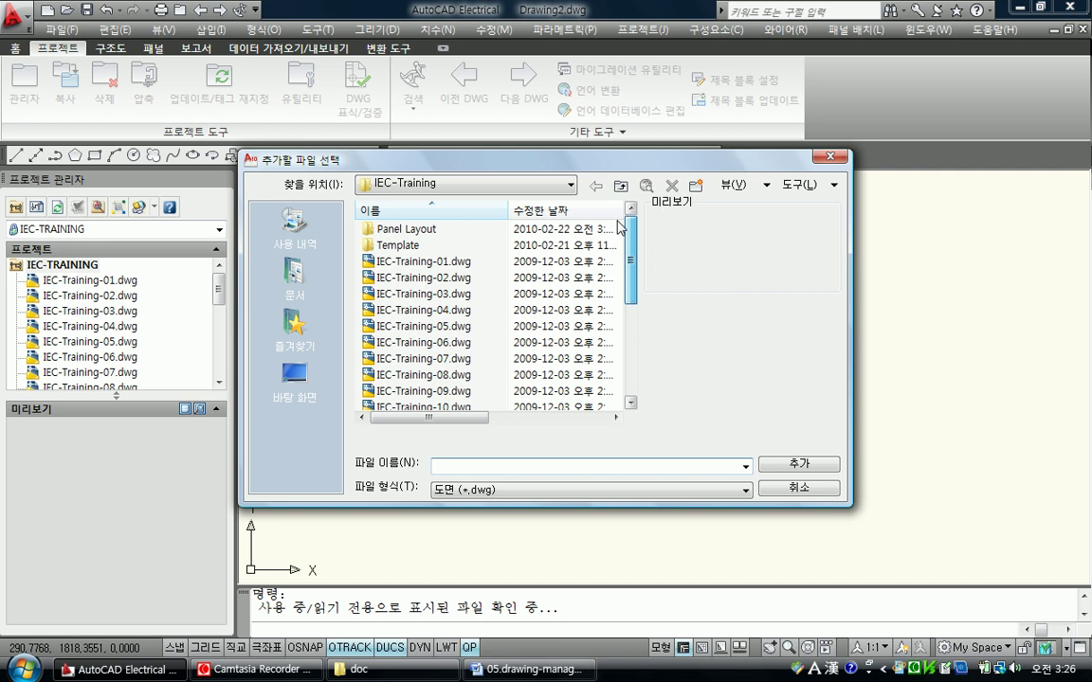
double_click(419, 230)
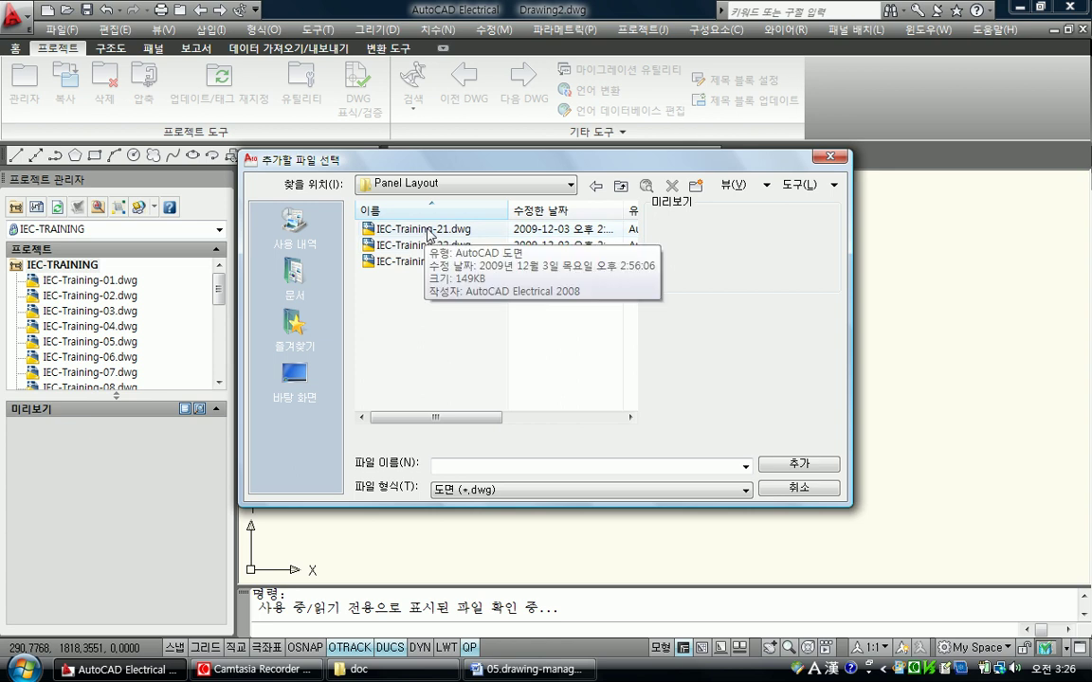
left_click(437, 235)
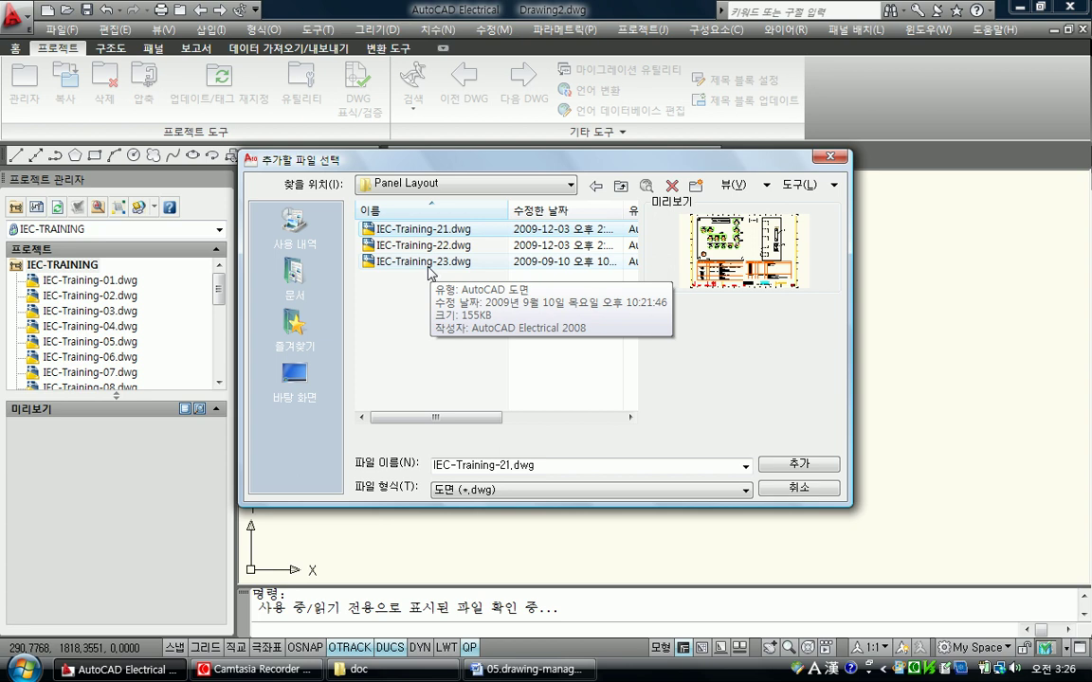
left_click(431, 262, "shift")
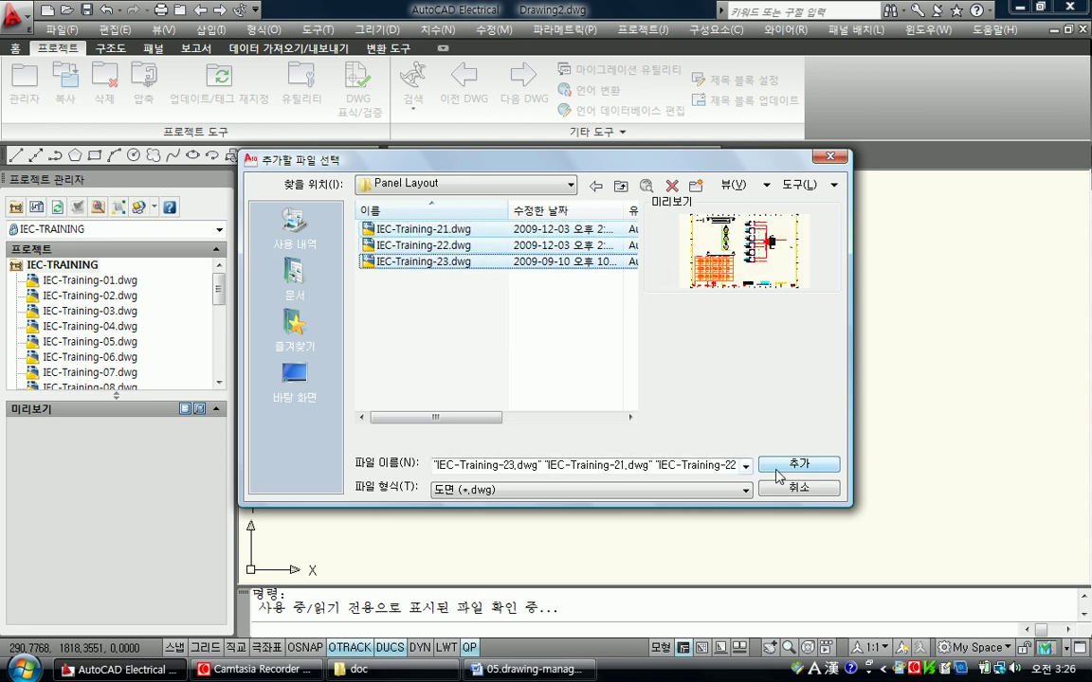
left_click(798, 465)
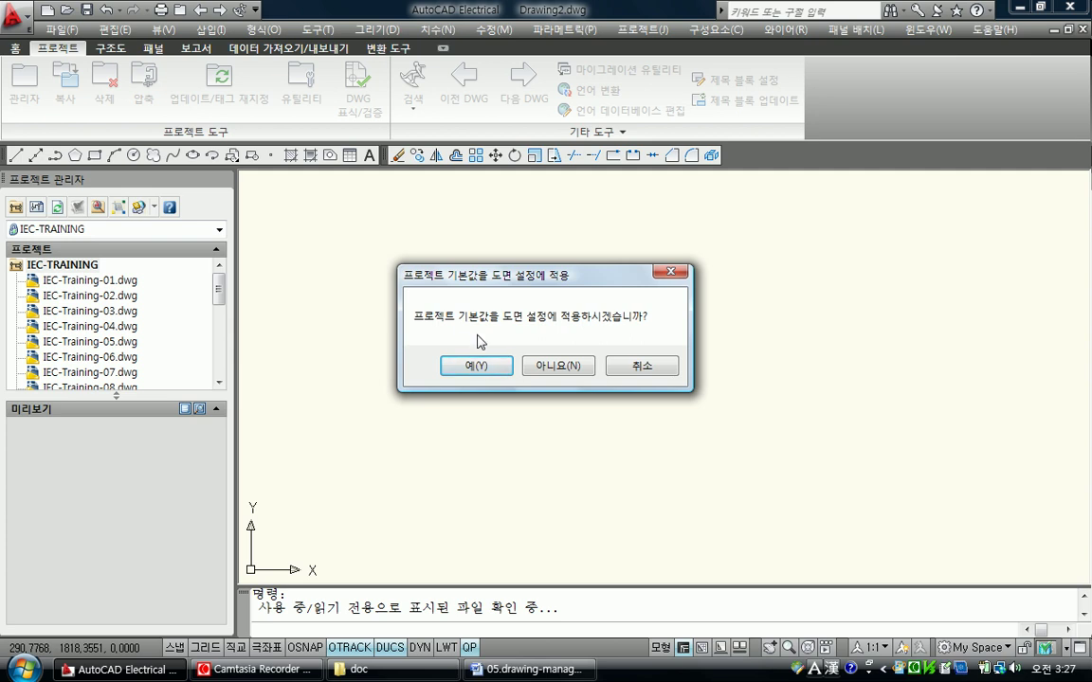
left_click(571, 368)
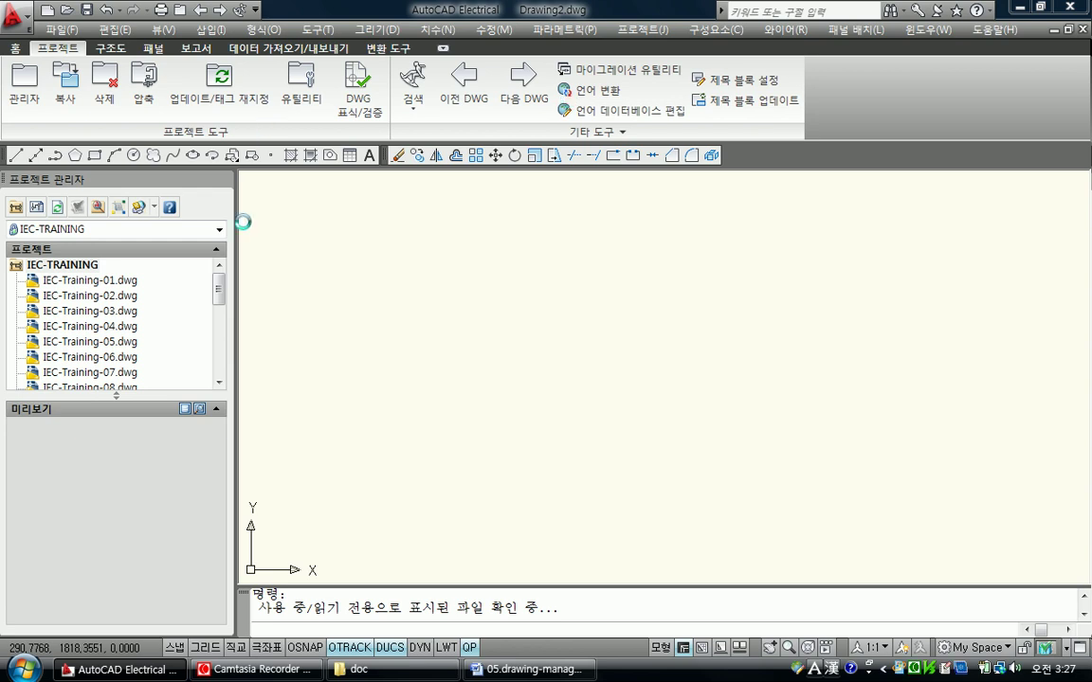
left_click_drag(219, 289, 217, 360)
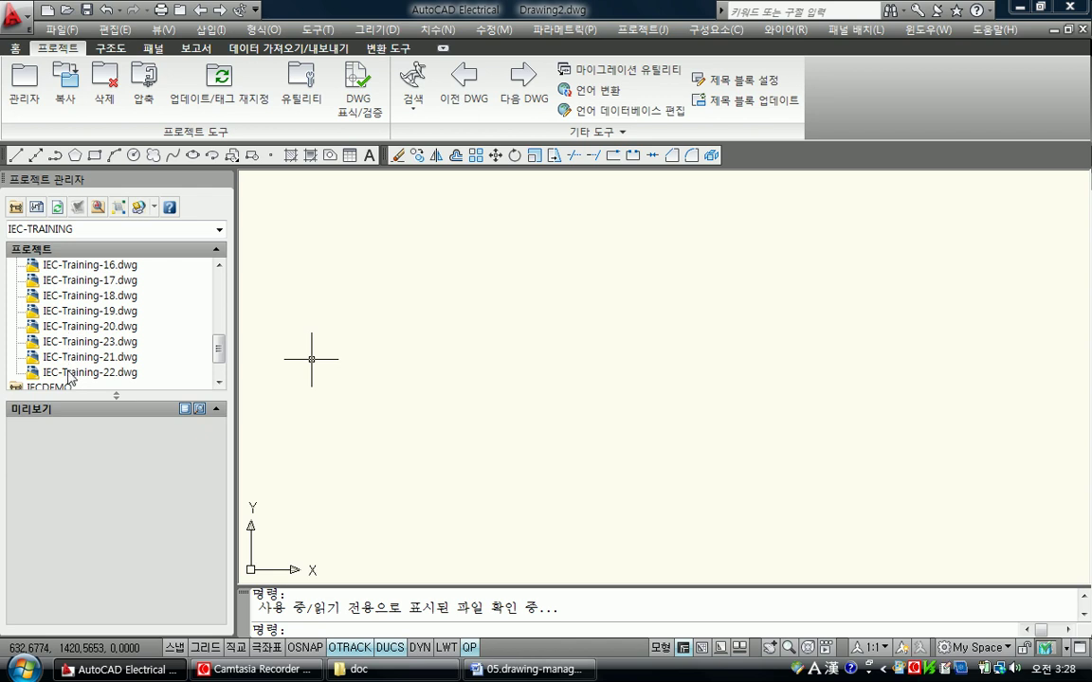
left_click_drag(219, 349, 219, 275)
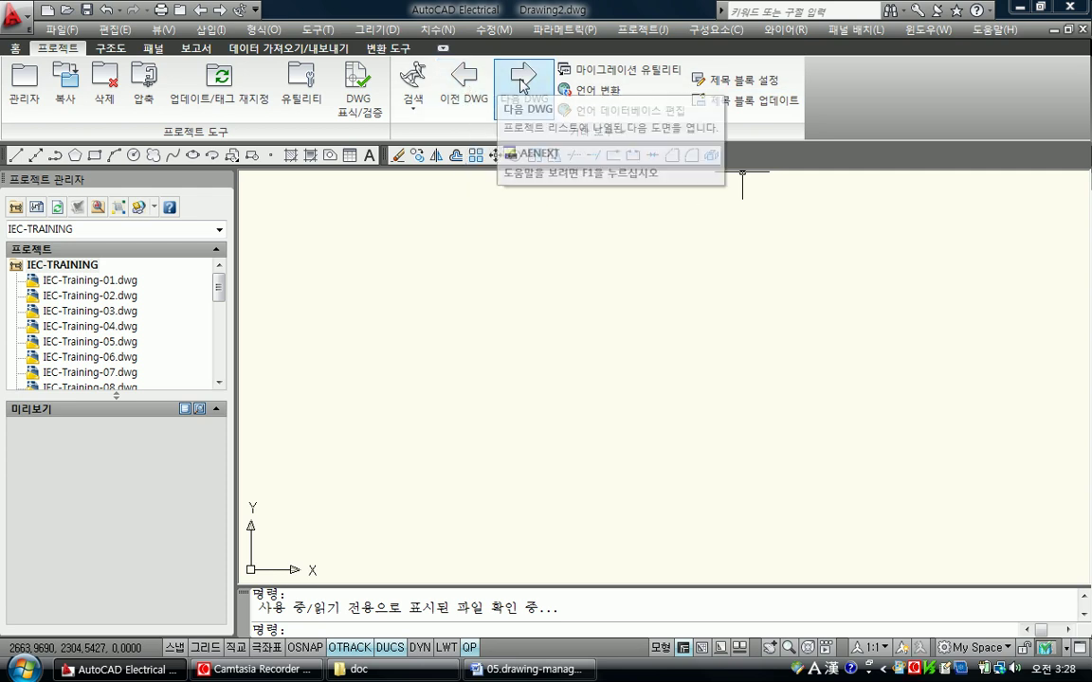
mouse_move(222, 296)
left_mouse_down()
mouse_move(216, 379)
mouse_move(216, 280)
left_mouse_up()
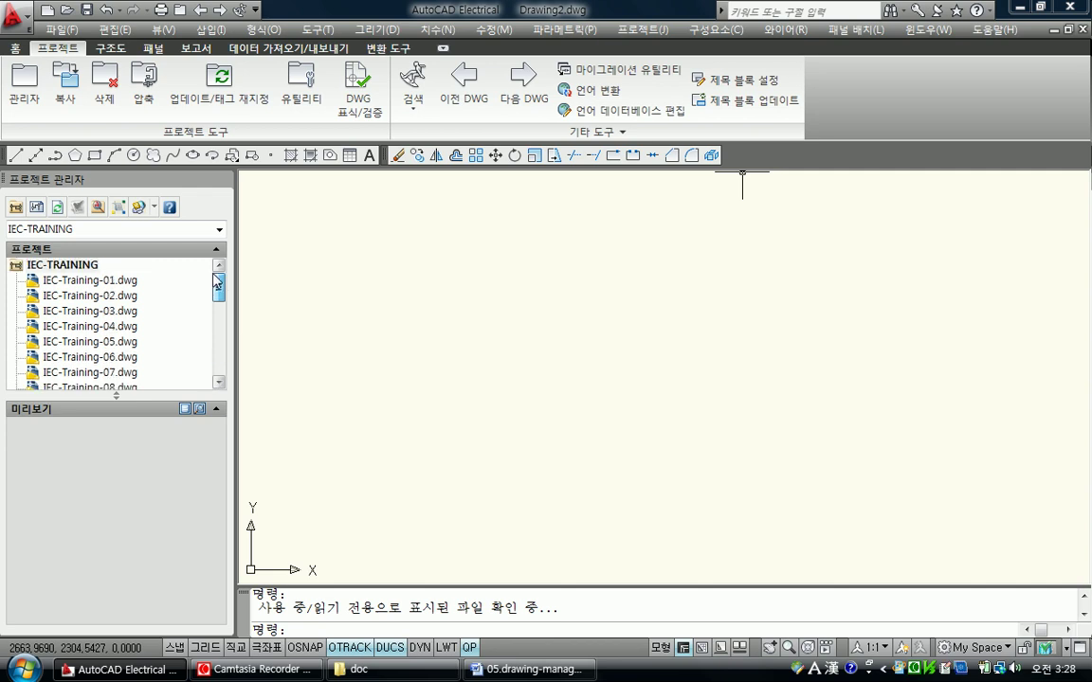
In Reorder Drawings, move IEC-Training-21, 22 and 23 to the top of the list.
right_click(87, 270)
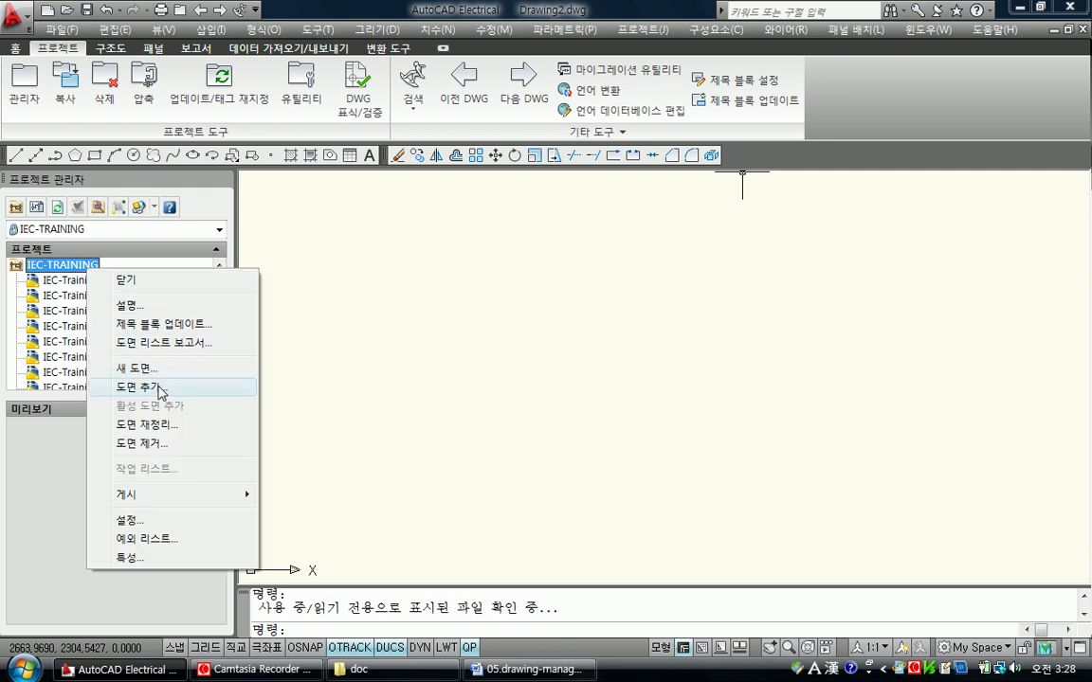
left_click(162, 428)
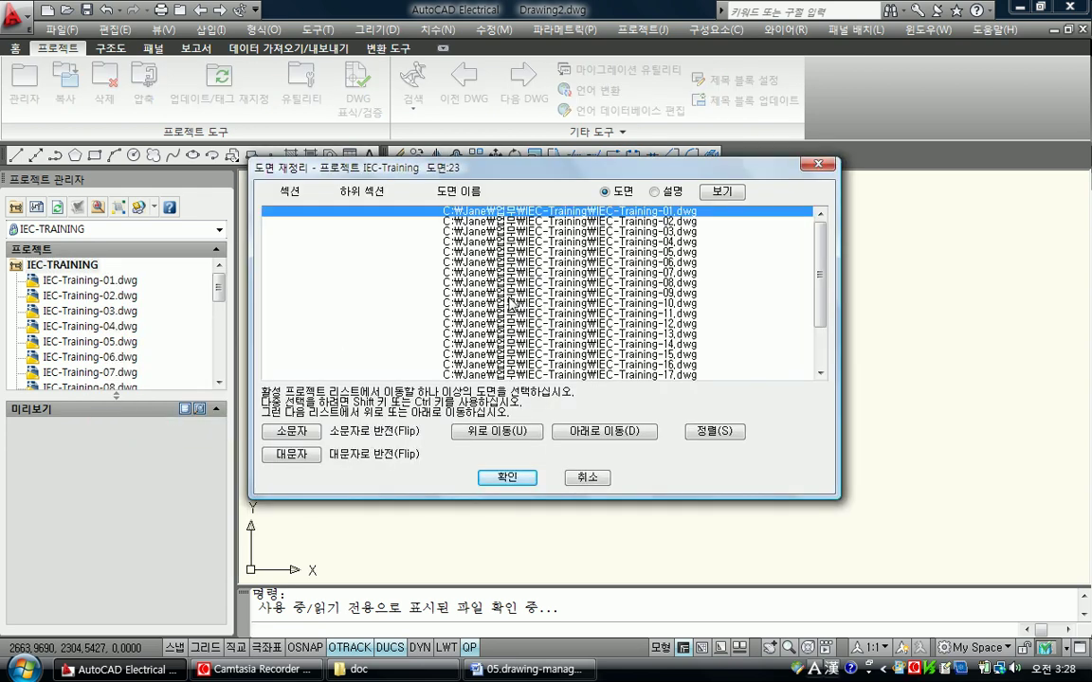
left_click(817, 287)
left_click_drag(817, 287, 817, 325)
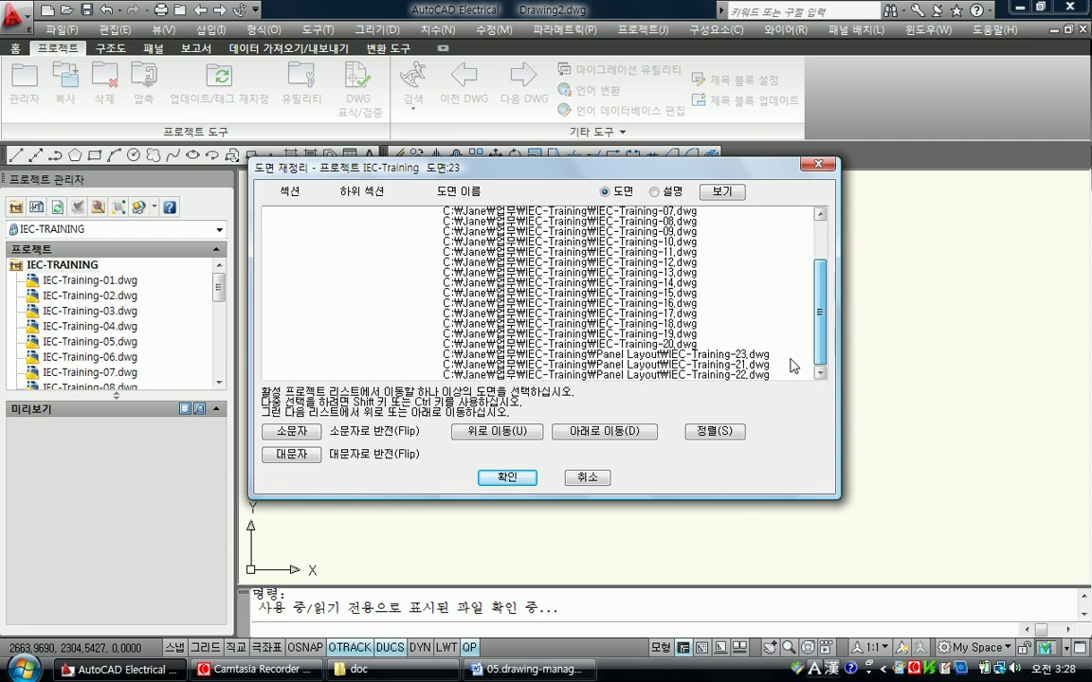
left_click(756, 375)
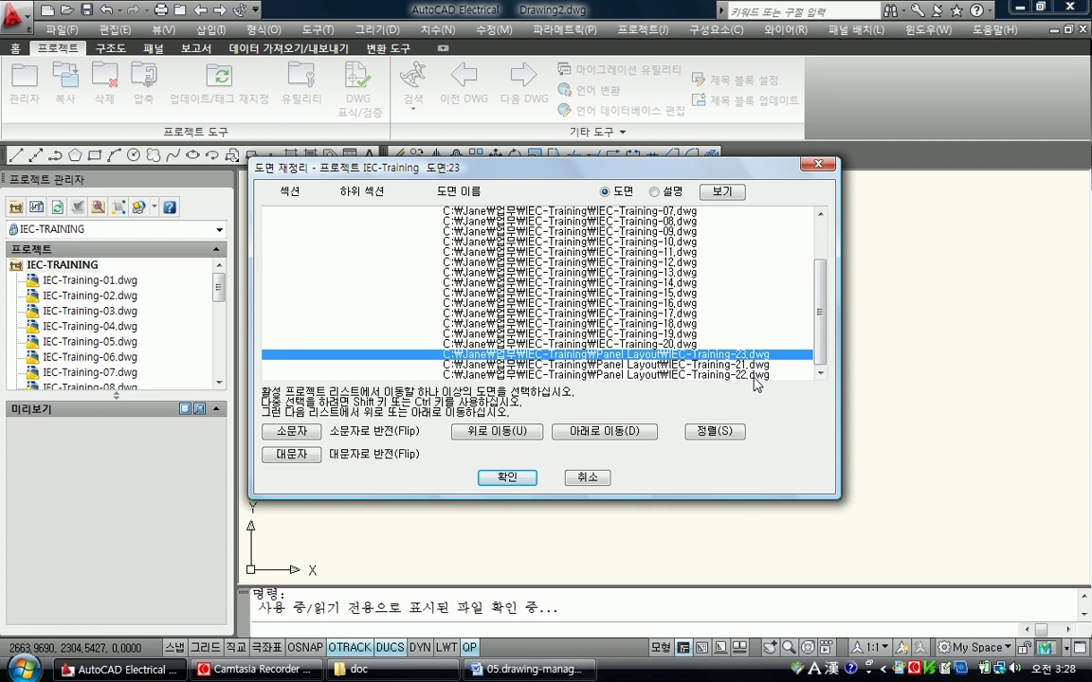
left_click(756, 377, "shift")
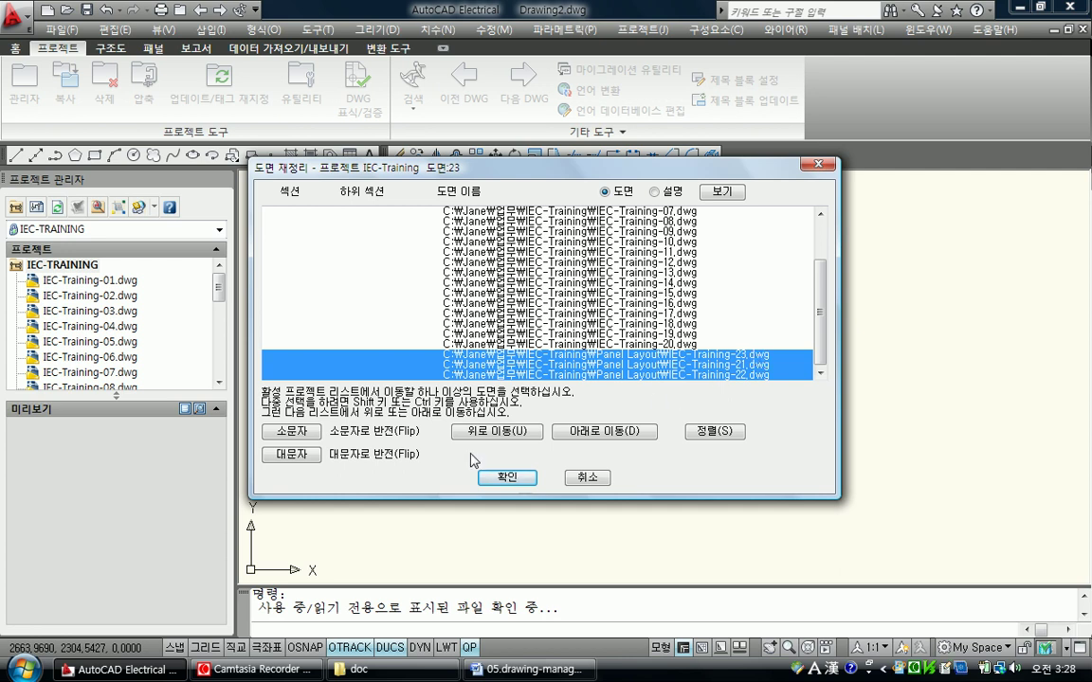
left_click(570, 432)
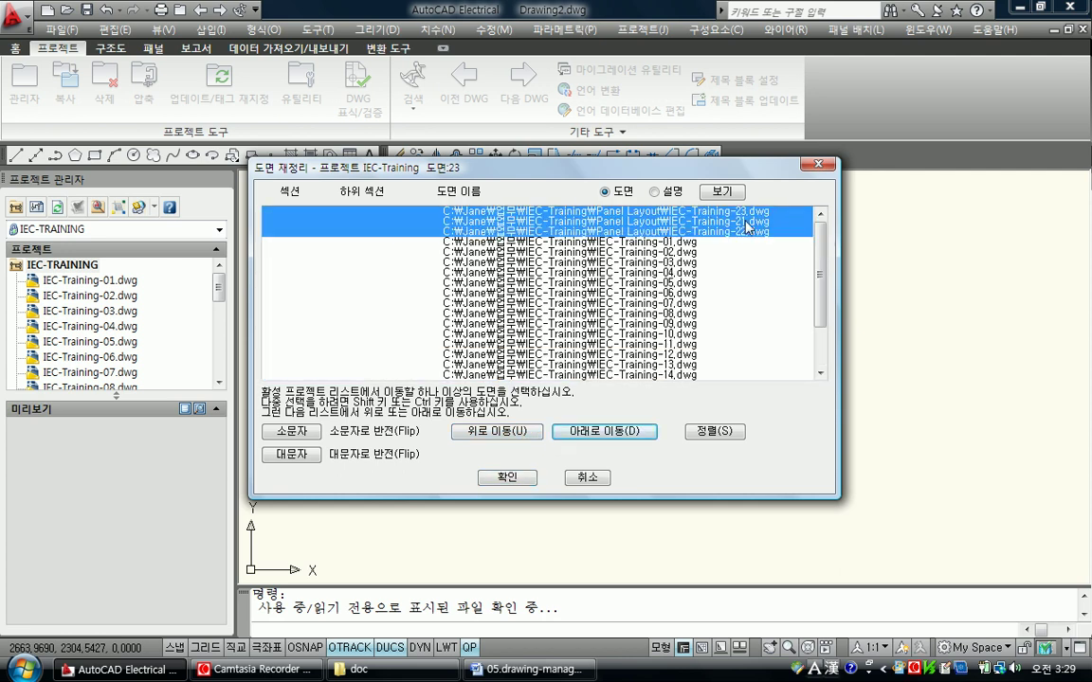
Move IEC-Training-23 down two places below 22 and accept the new order.
left_click(743, 211)
left_click(580, 438)
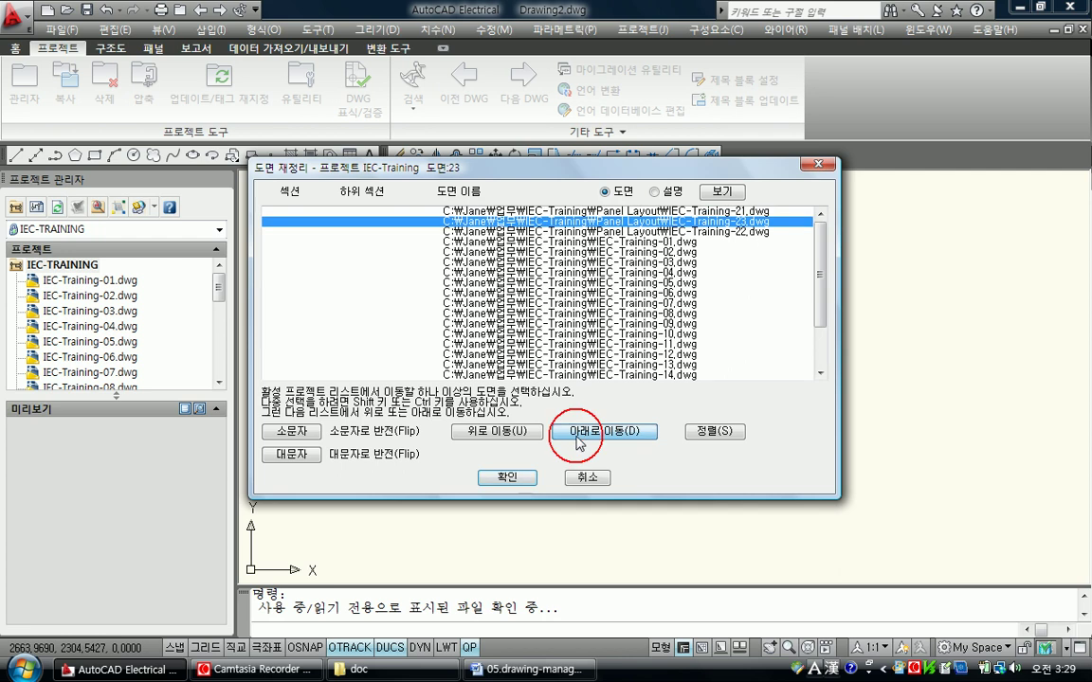
left_click(580, 438)
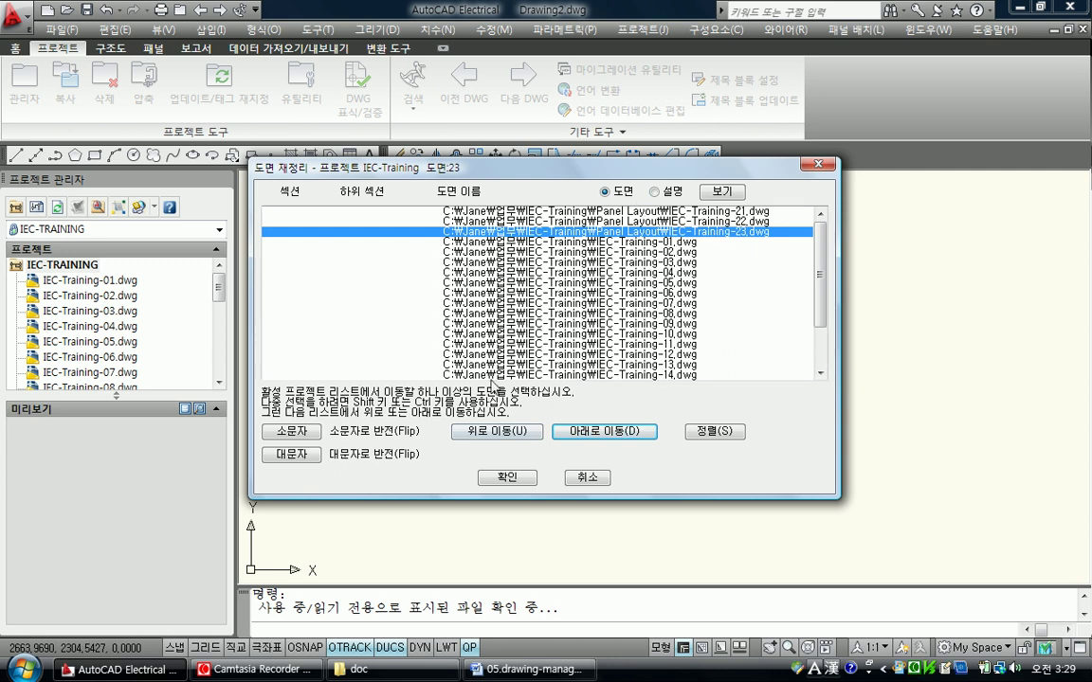
left_click(507, 477)
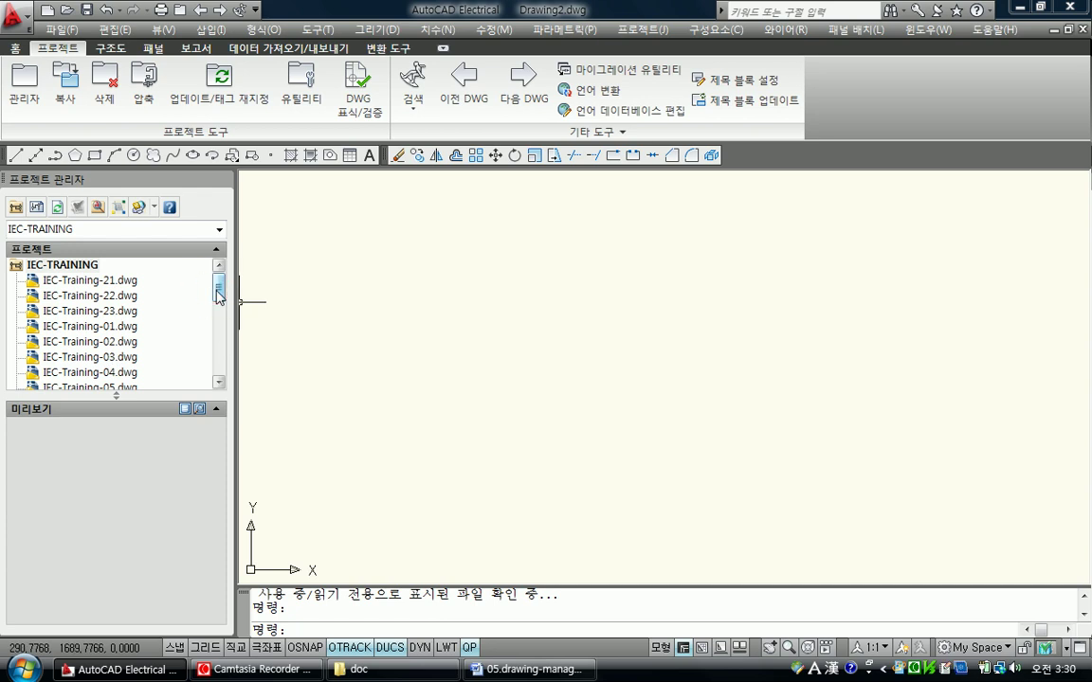
left_click_drag(219, 296, 216, 297)
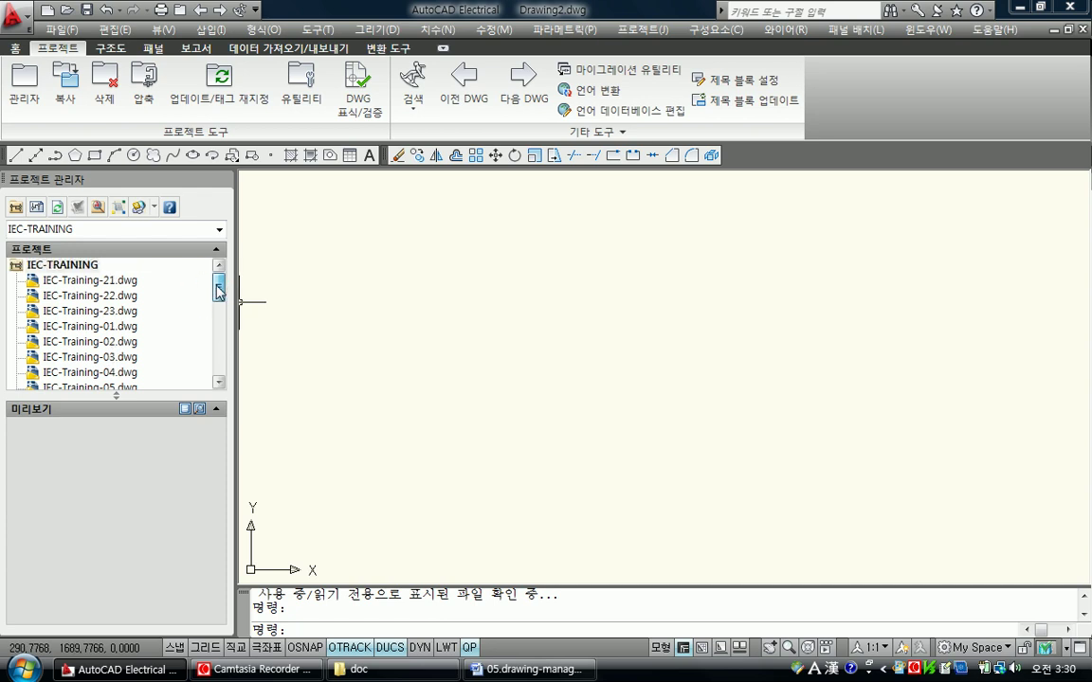
right_click(80, 271)
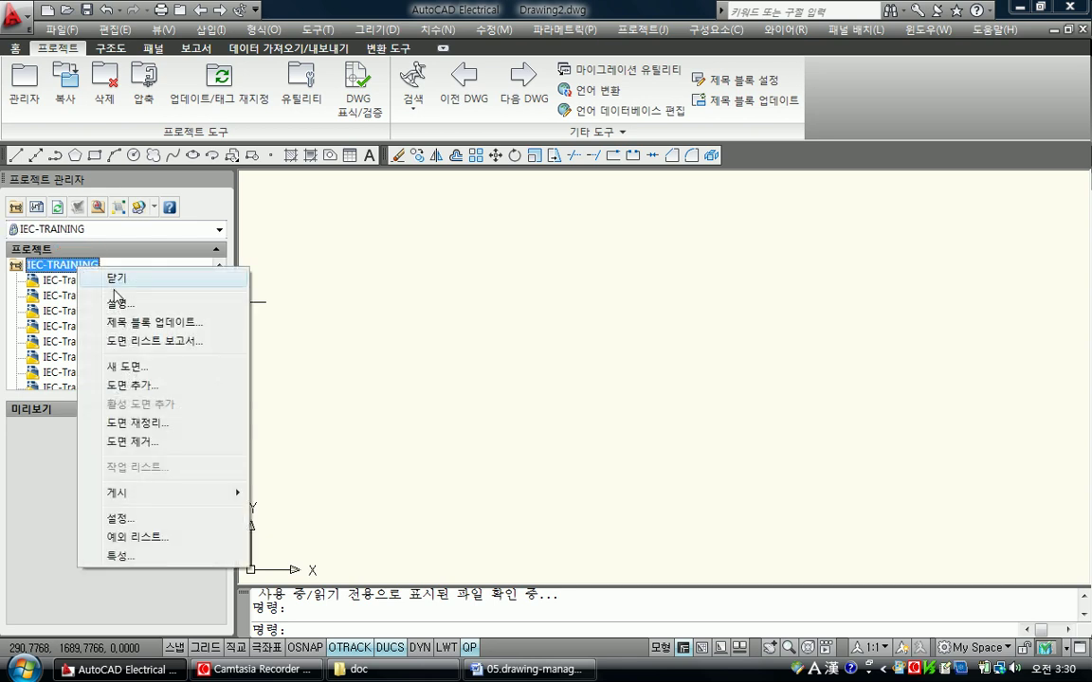
left_click(140, 451)
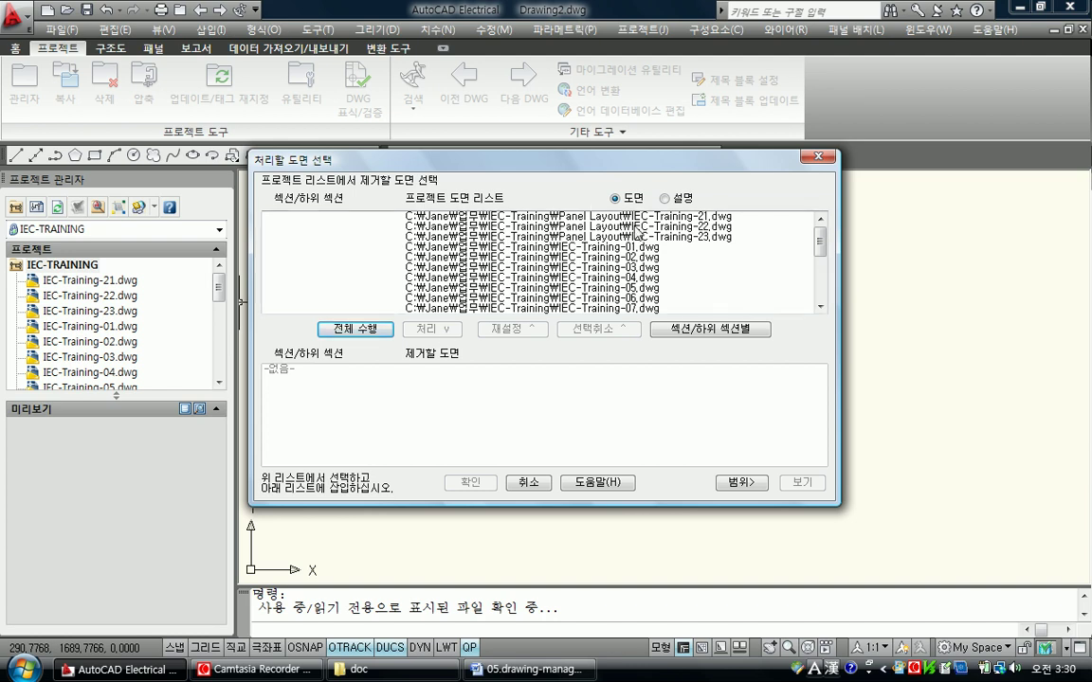
left_click_drag(573, 216, 639, 242)
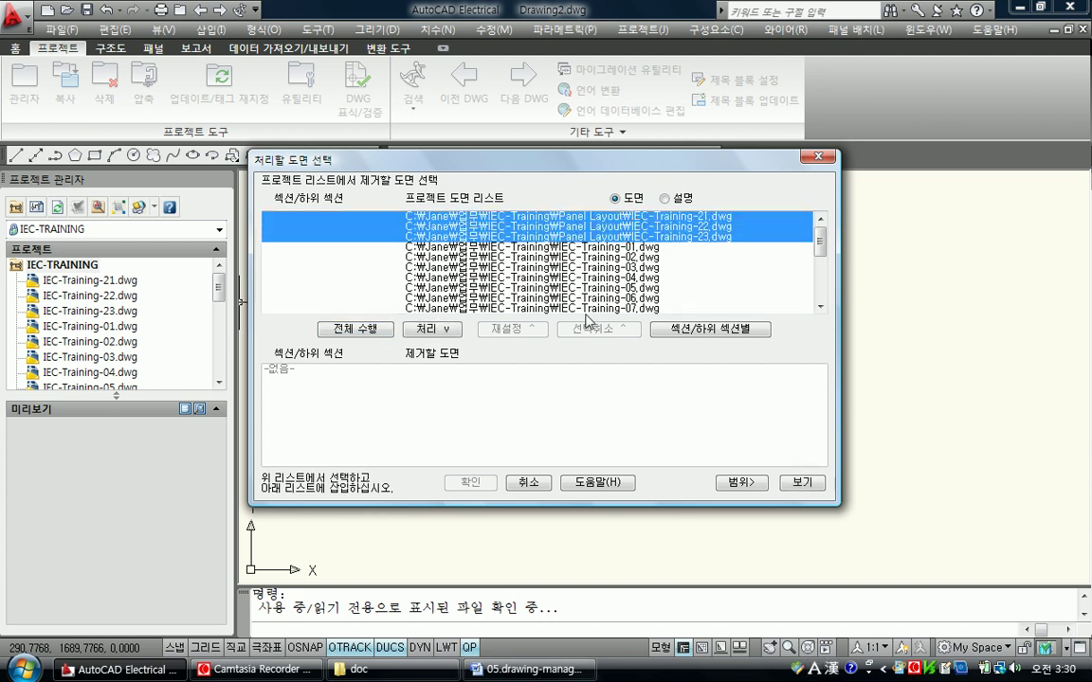
left_click(354, 329)
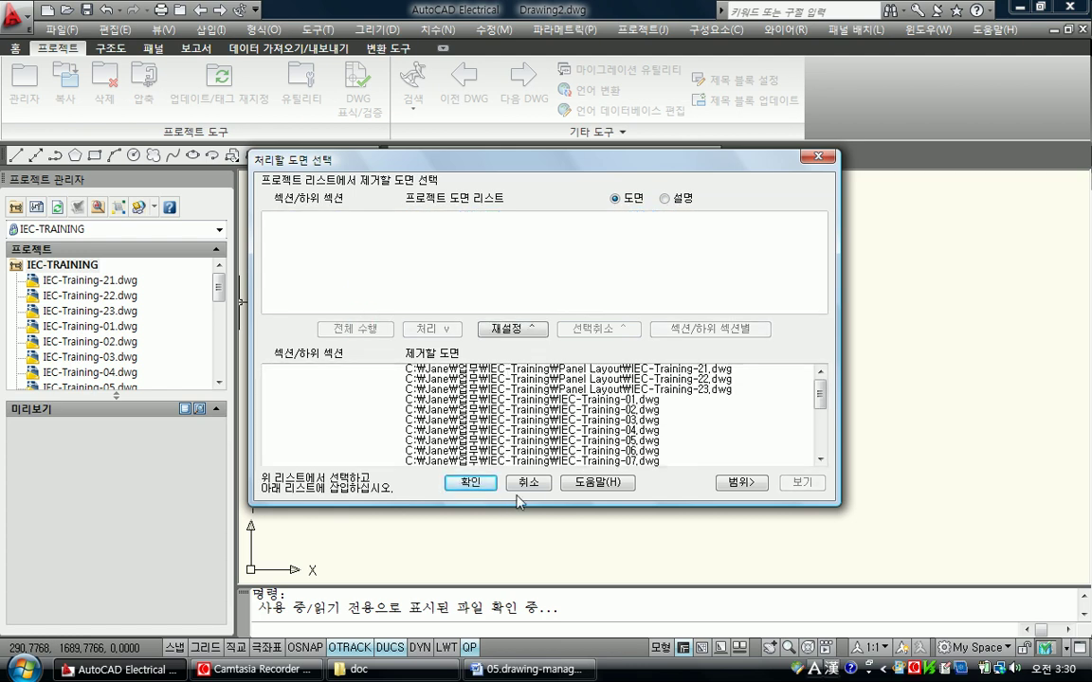
left_click(479, 327)
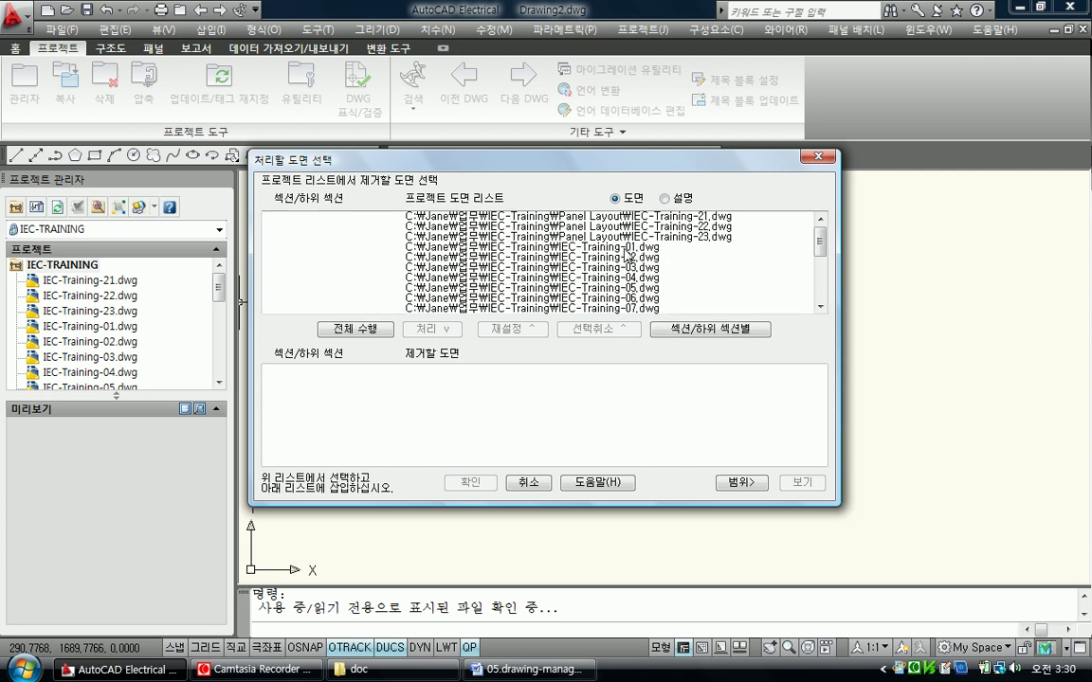
left_click_drag(568, 246, 573, 276)
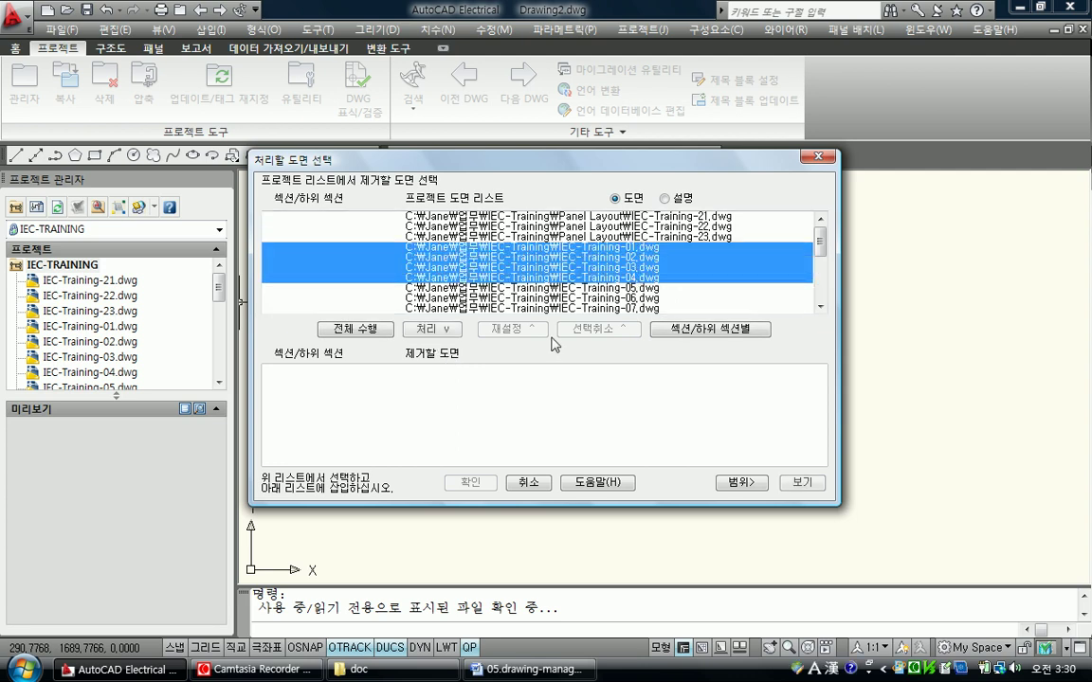
left_click(431, 328)
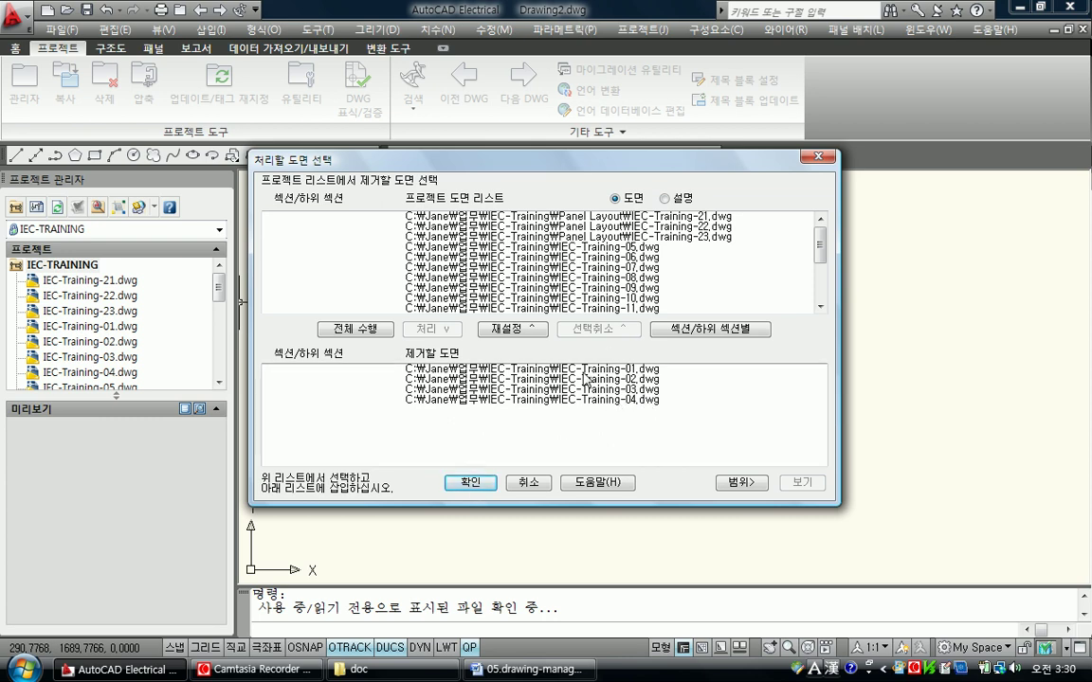
left_click(528, 483)
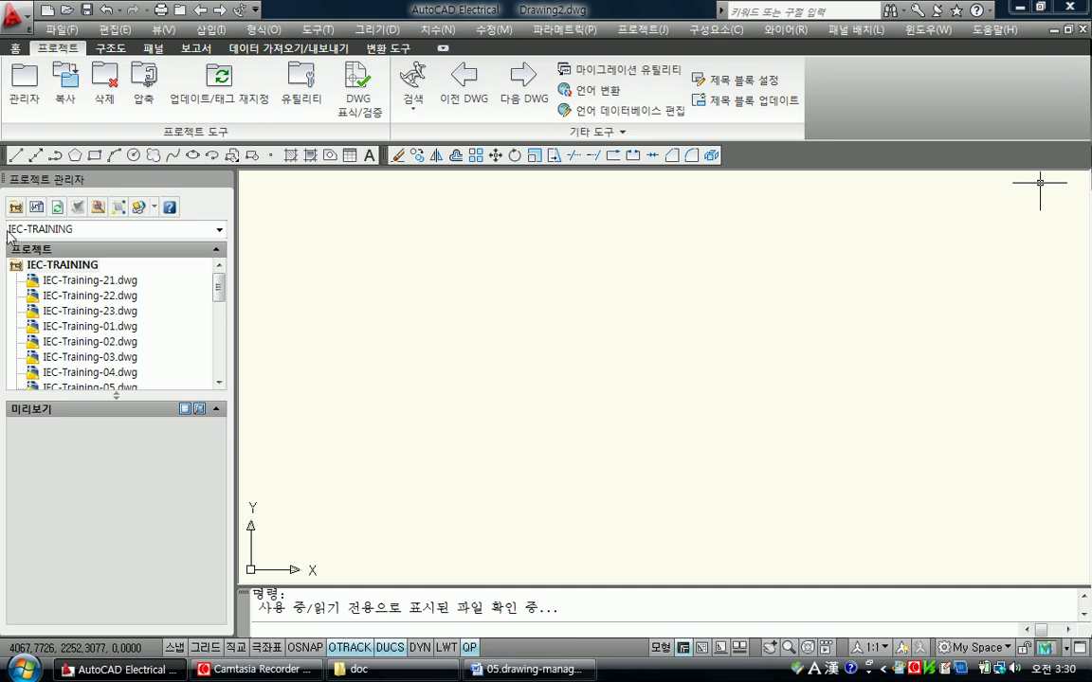
Multi-select IEC-Training-23.dwg and IEC-Training-01.dwg and remove both from the project.
left_click(127, 312)
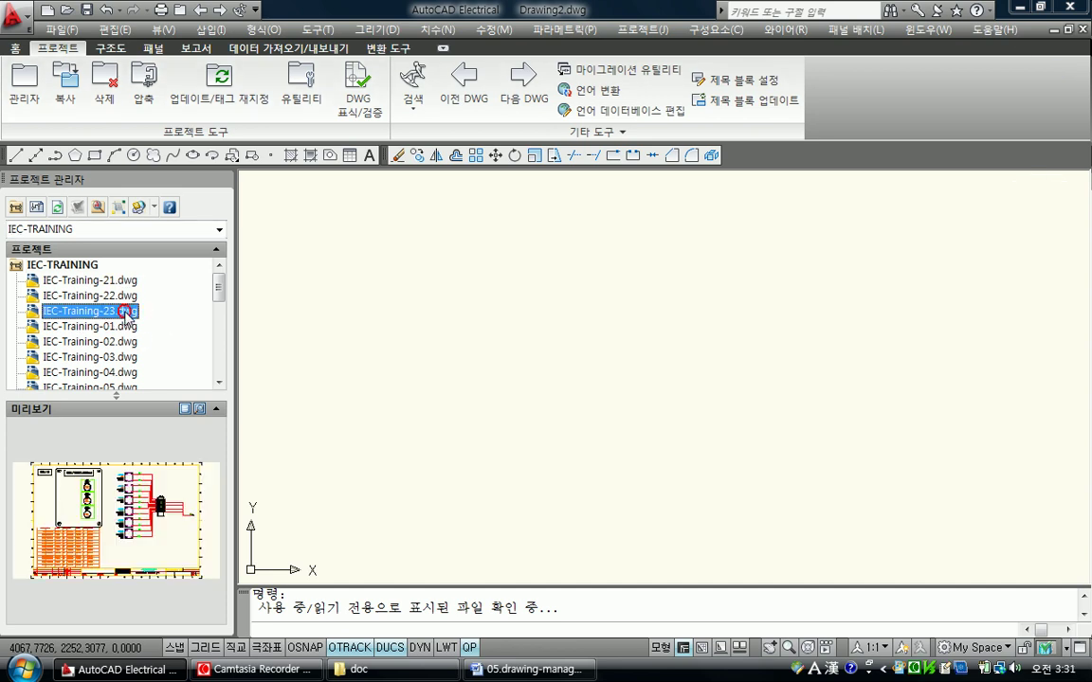
left_click(127, 312)
left_click(34, 319)
left_click(36, 316)
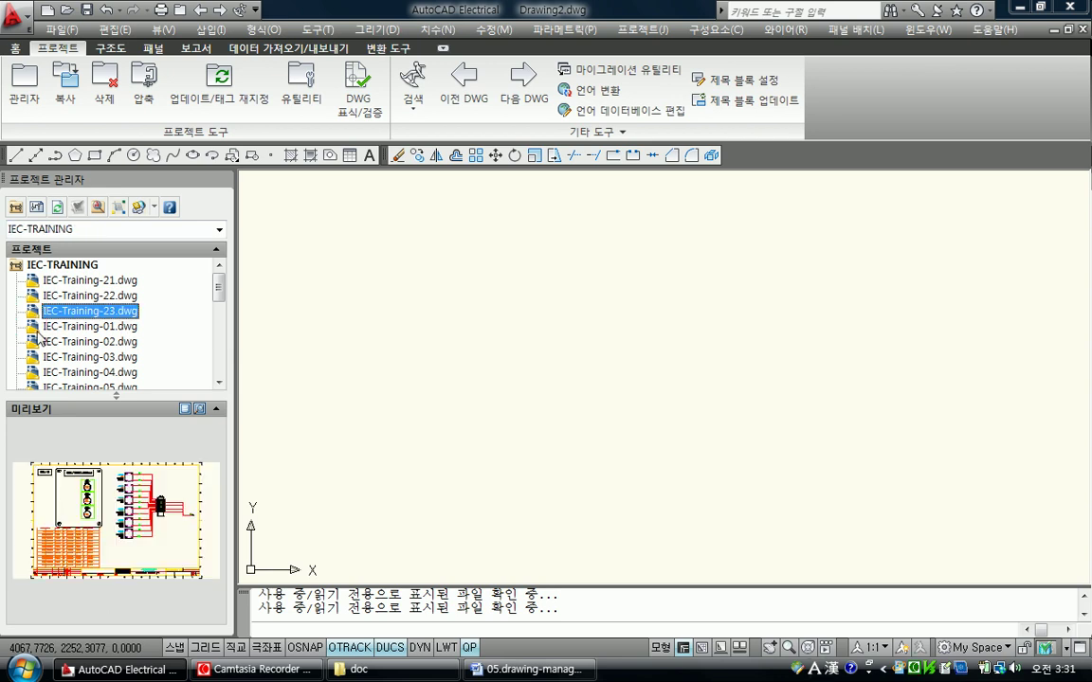
left_click(38, 326, "ctrl")
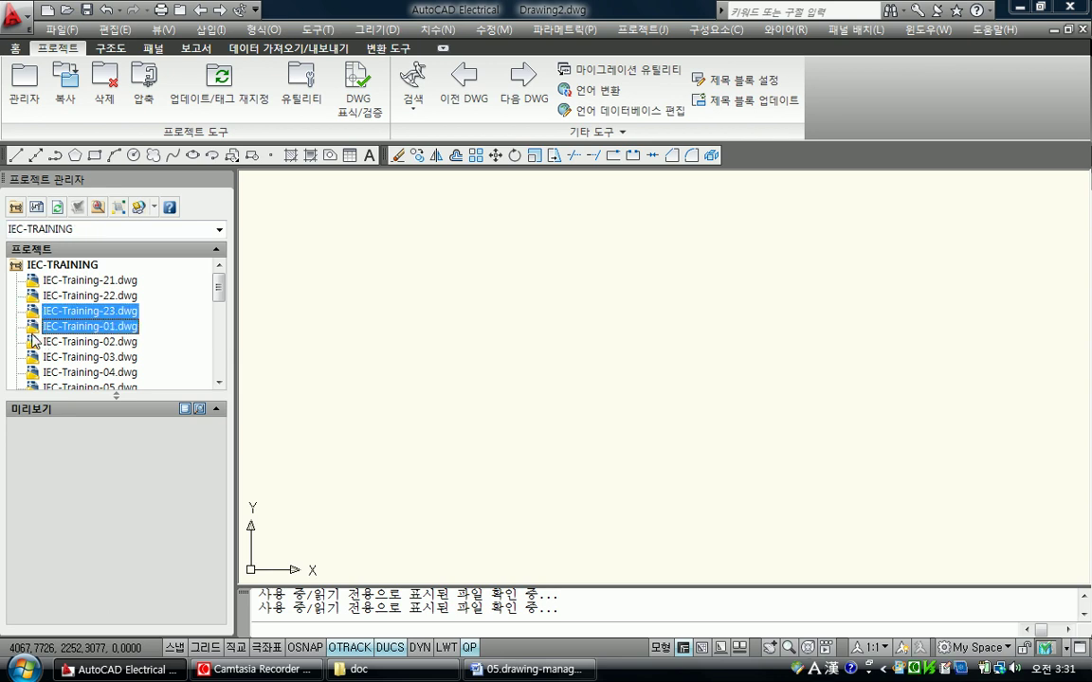
right_click(59, 328)
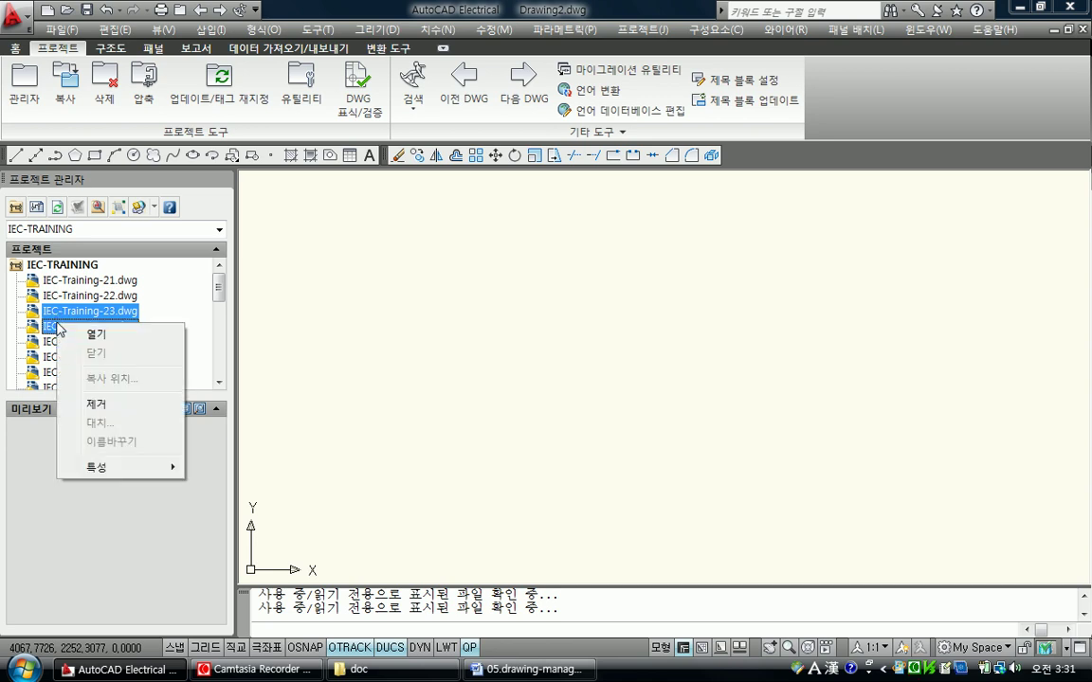
left_click(98, 406)
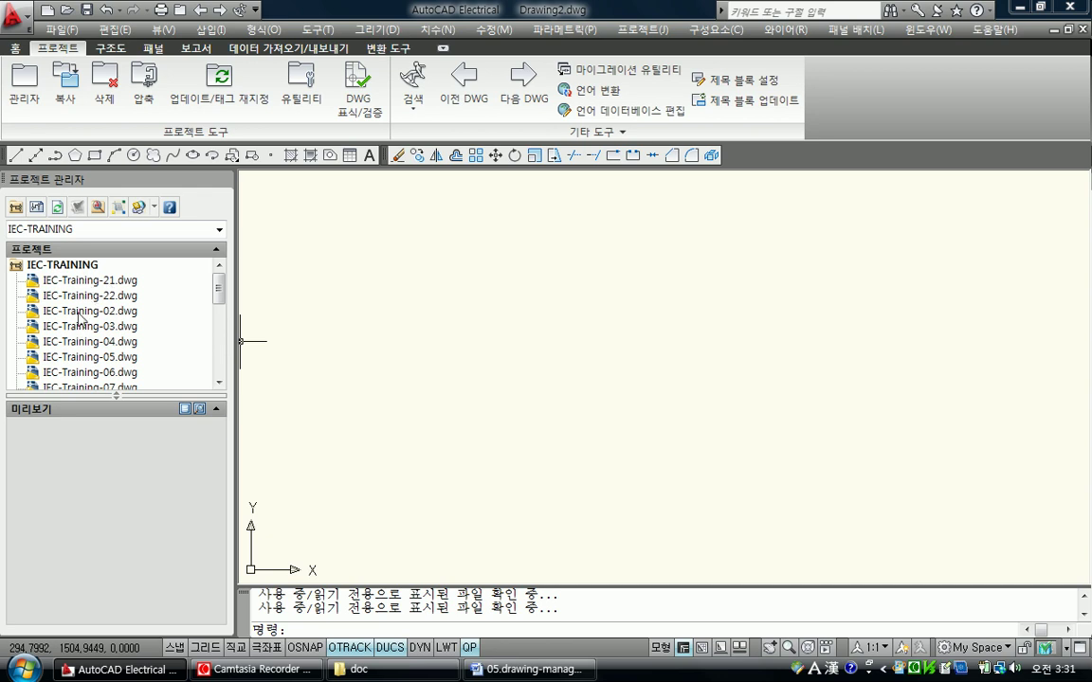
Rename IEC-Training-02.dwg to test01.dwg in the project tree.
left_click(76, 313)
right_click(76, 312)
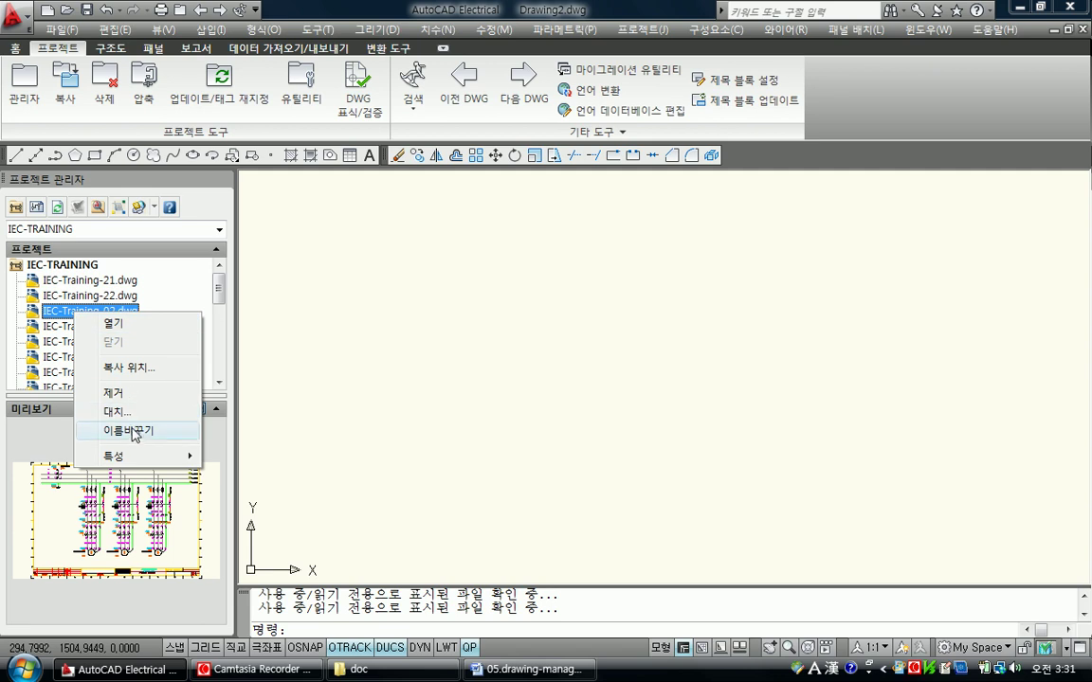
left_click(112, 423)
left_click_drag(115, 311, 40, 316)
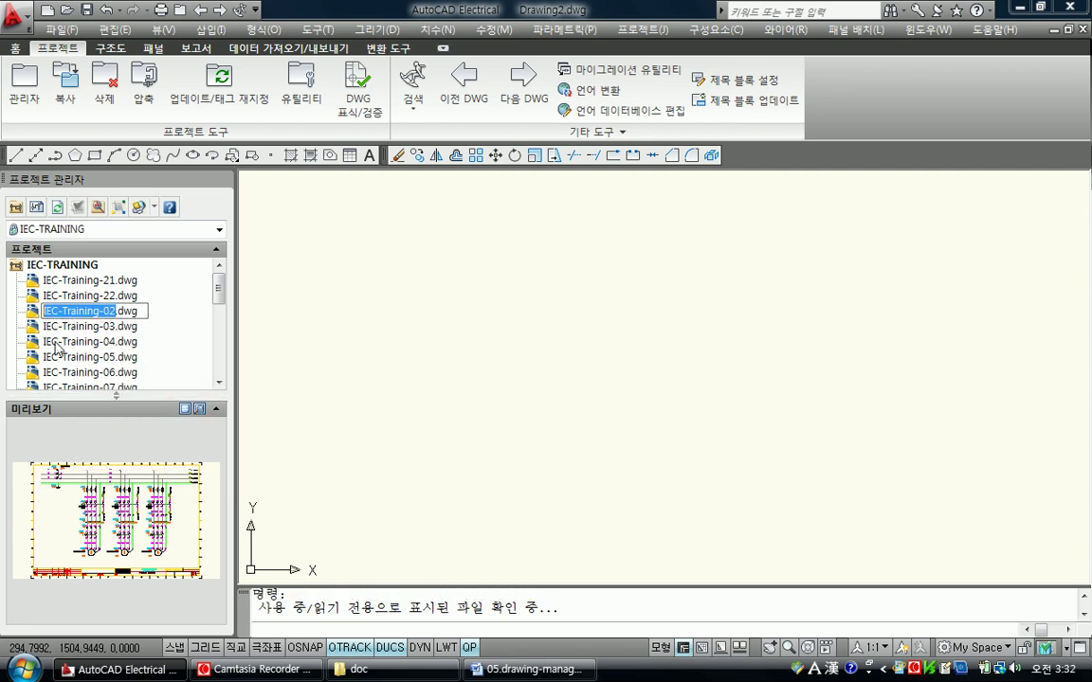
type("test01")
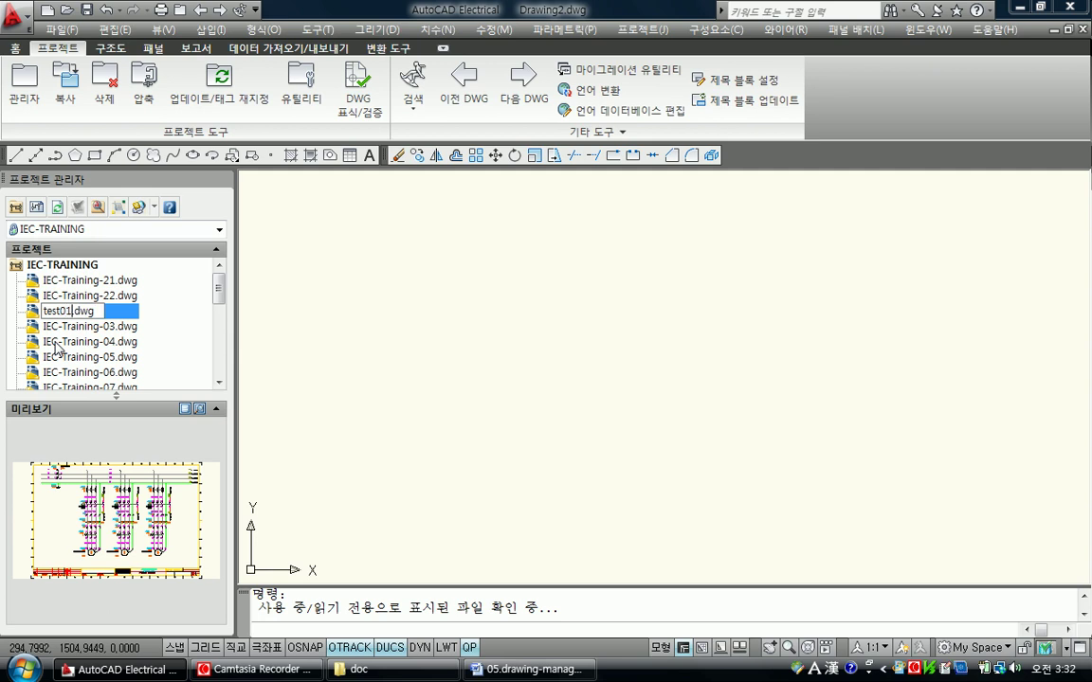
key("Return")
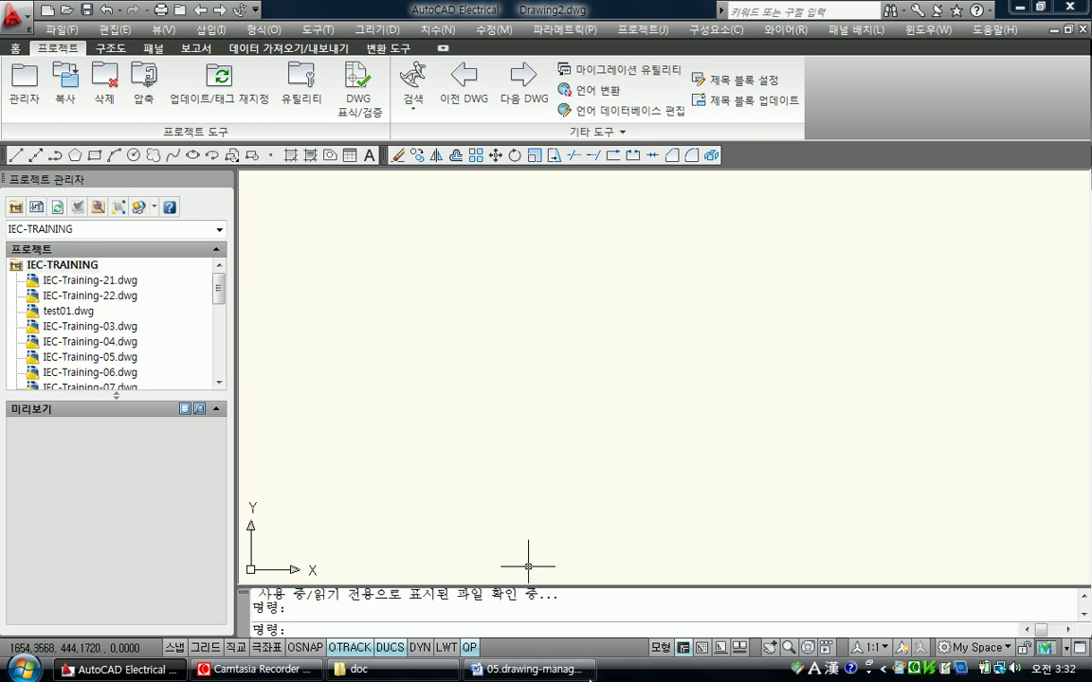
In Windows Explorer, open the IEC-Training folder under 업무.
left_click(360, 669)
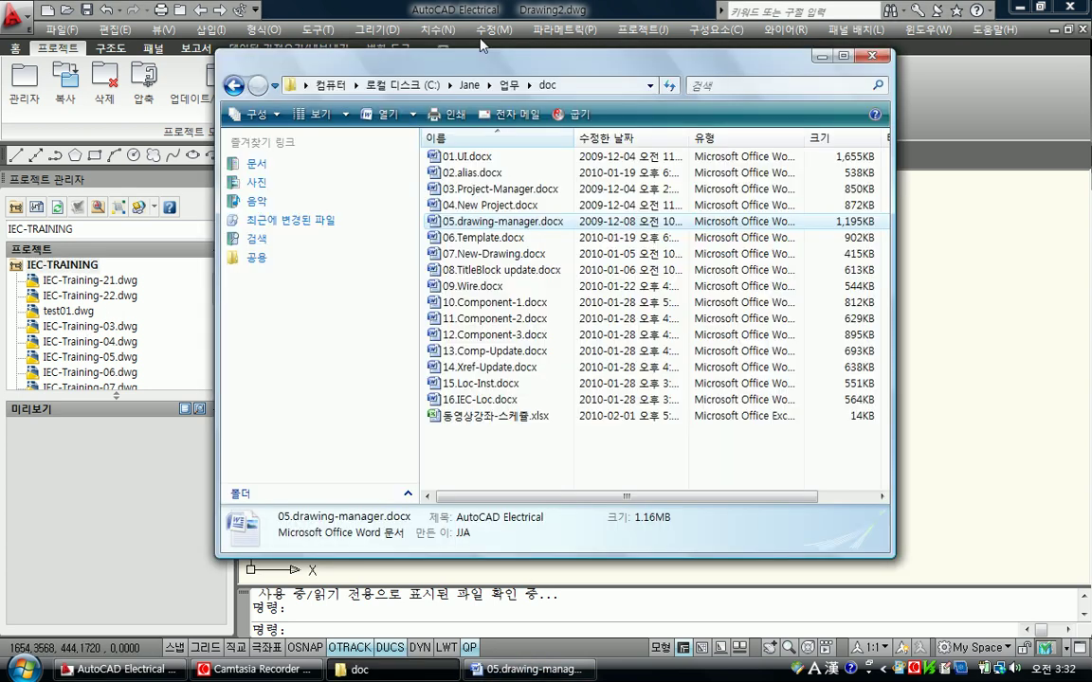
left_click(510, 84)
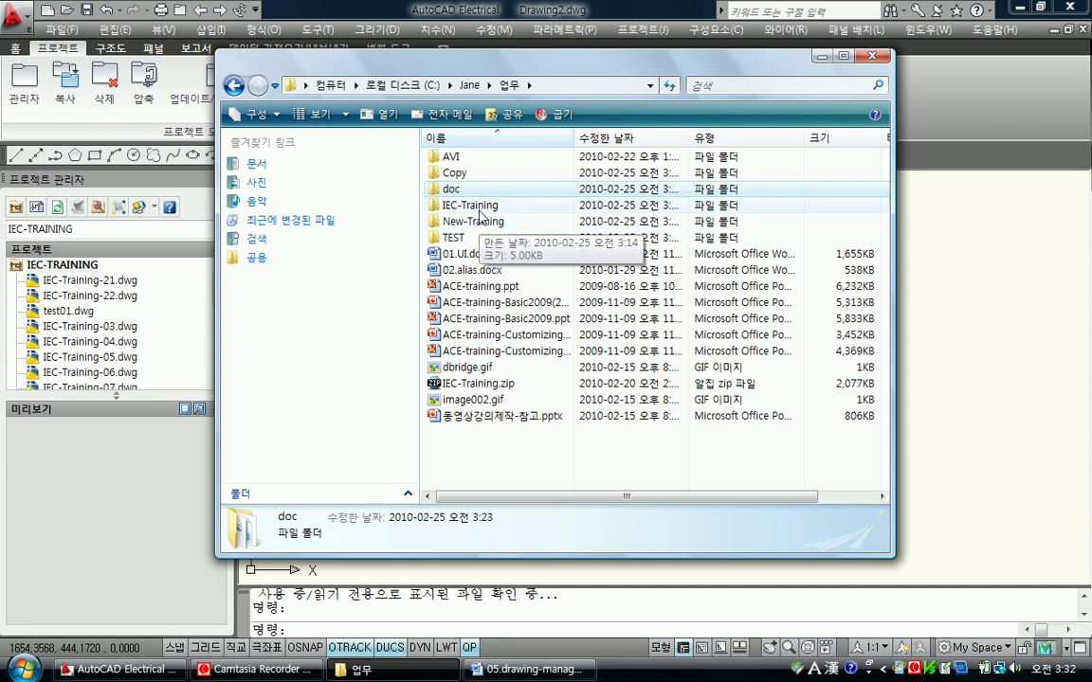
double_click(459, 204)
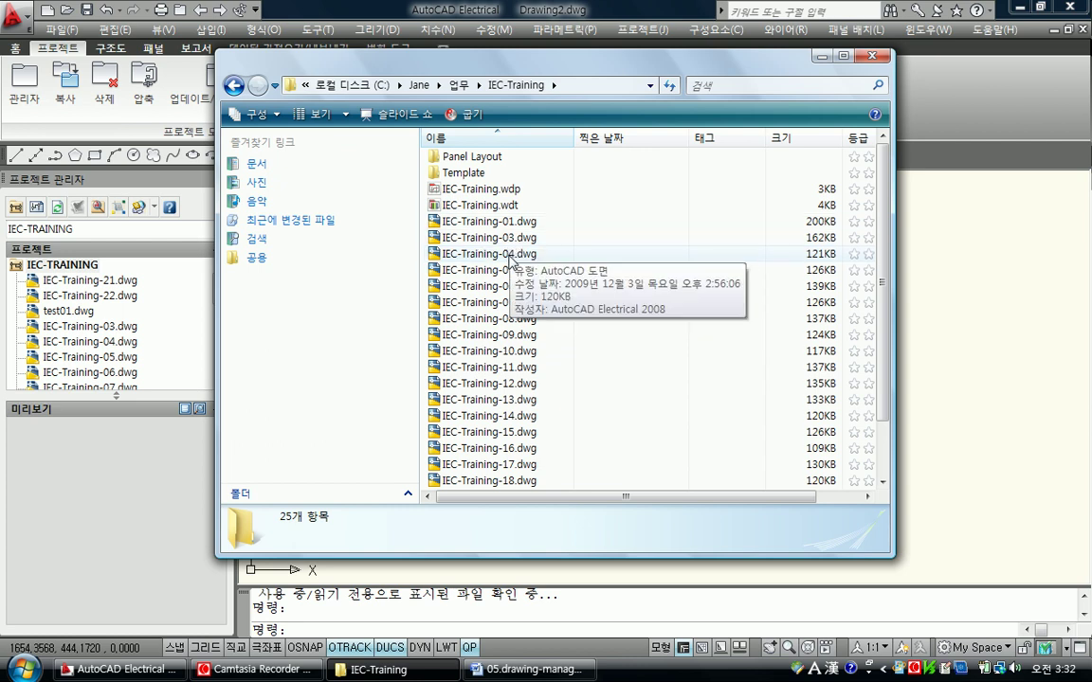
scroll(510, 261, "down", 2)
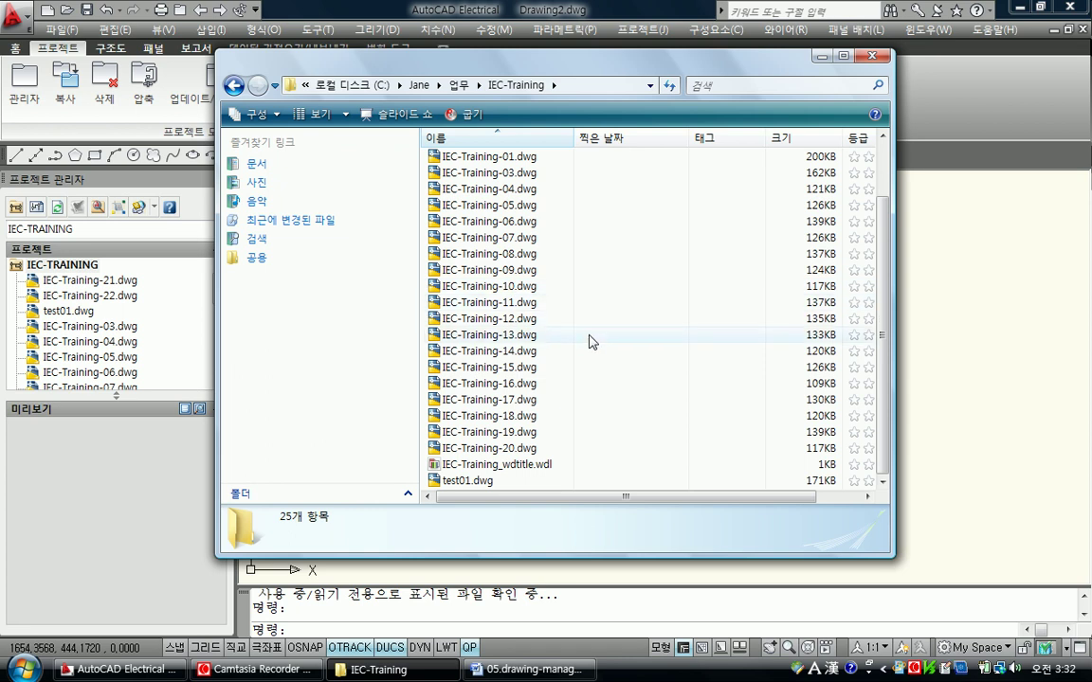
scroll(587, 346, "up", 2)
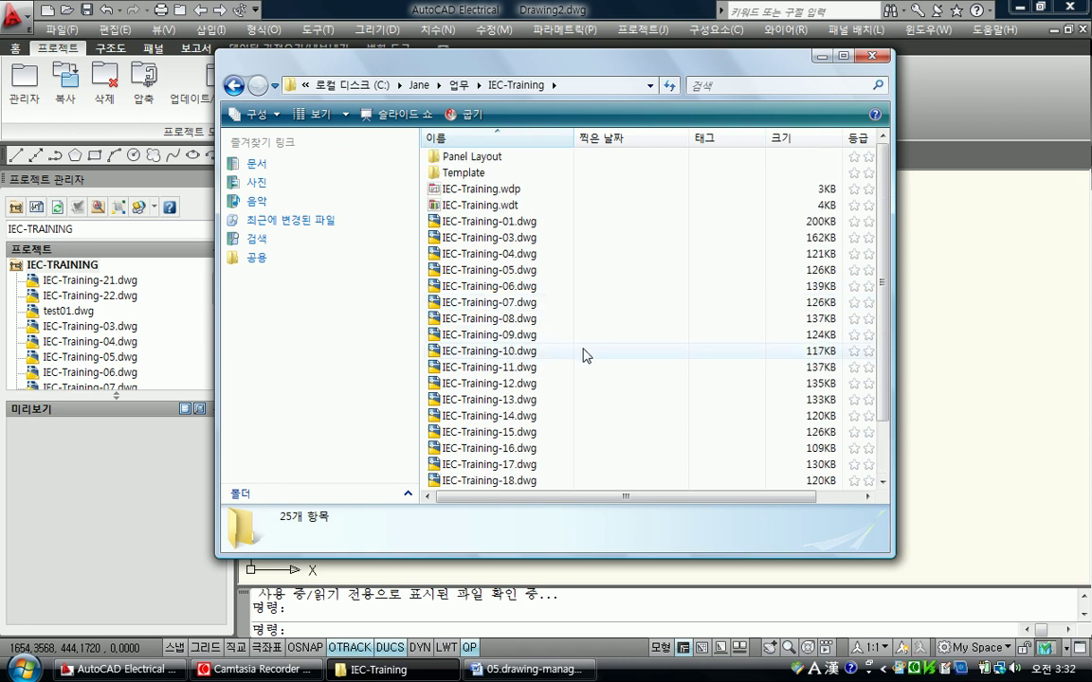
Rename IEC-Training-03.dwg to Test02.dwg, then return to AutoCAD Electrical.
left_click(496, 240)
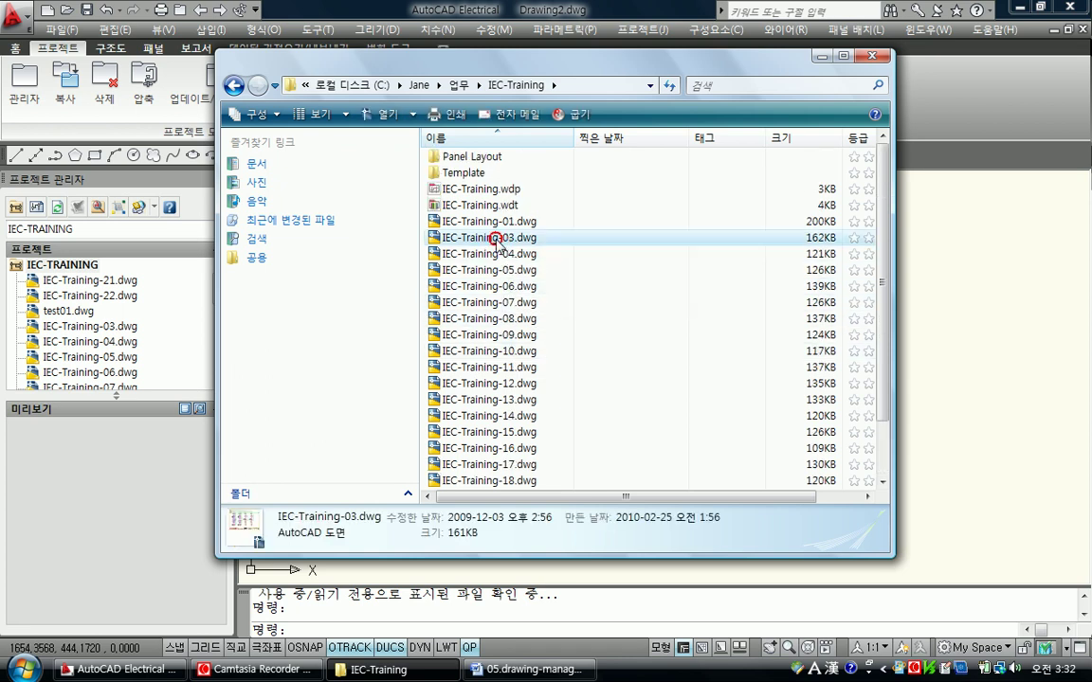
left_click(495, 239)
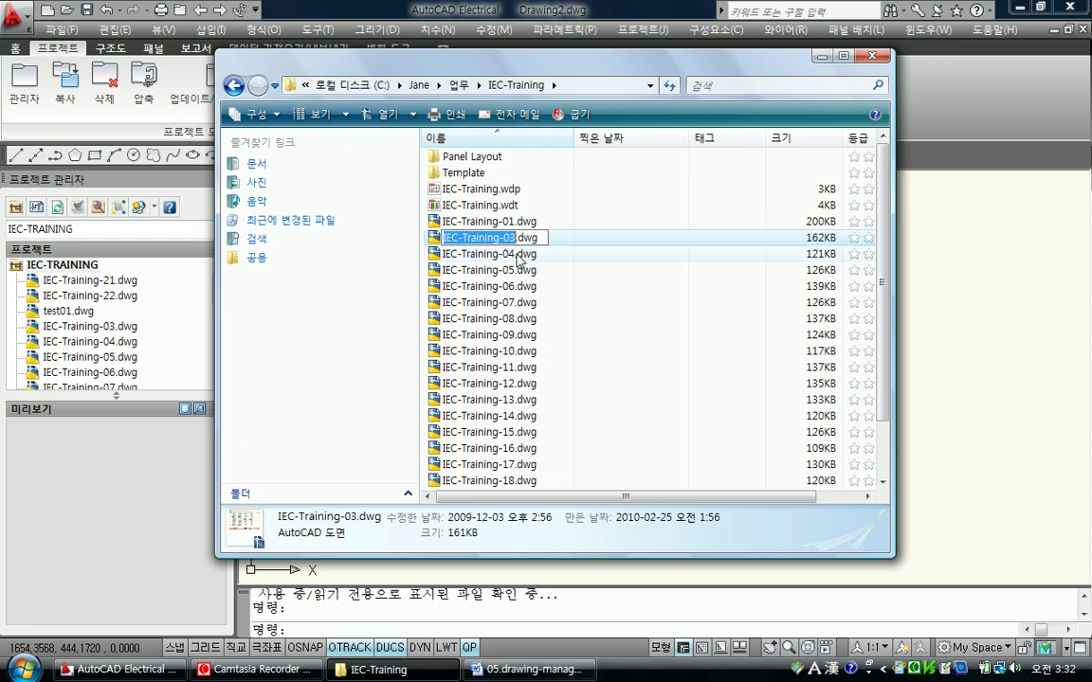
type("Test02")
key("Return")
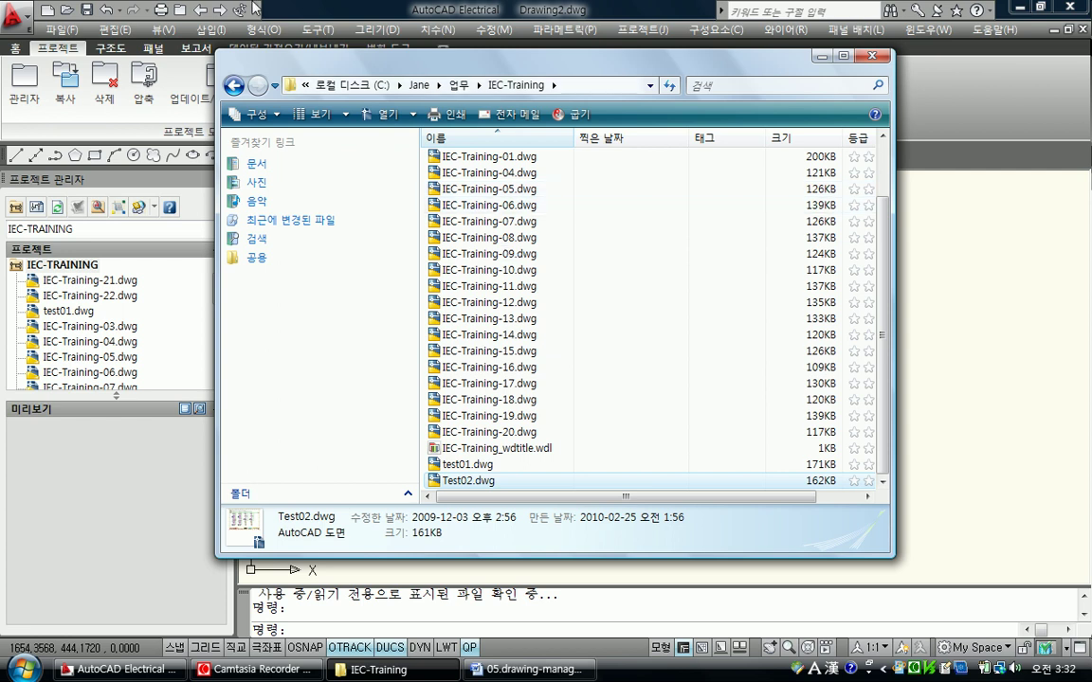
left_click(258, 14)
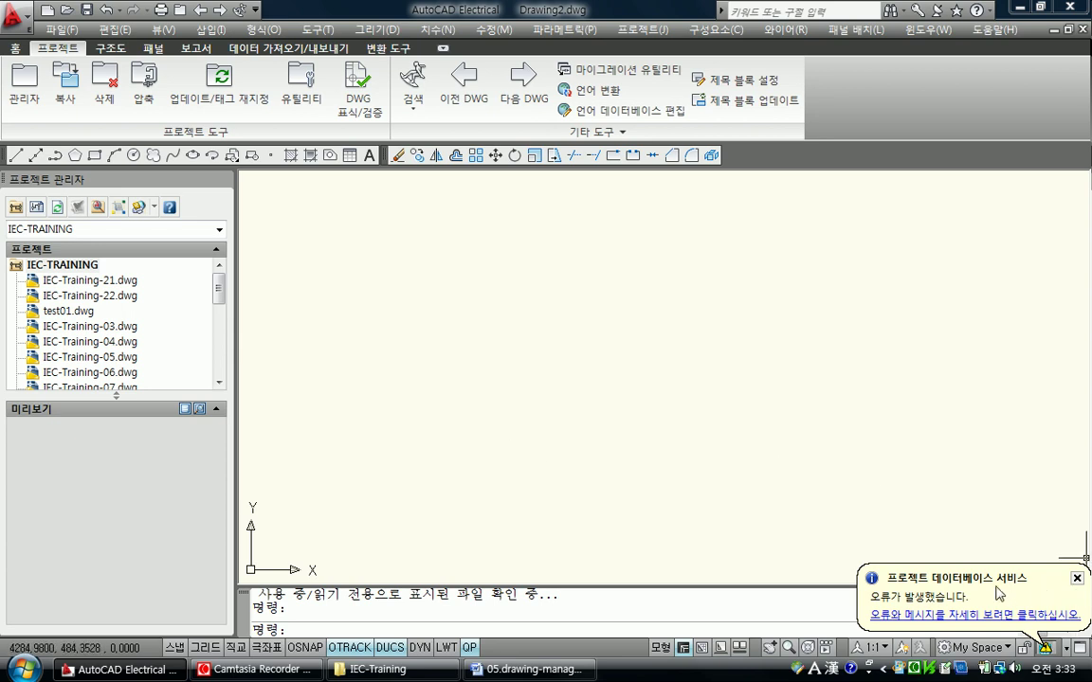
Read the error details saying IEC-Training-03.dwg was removed or renamed, then close them.
left_click(996, 617)
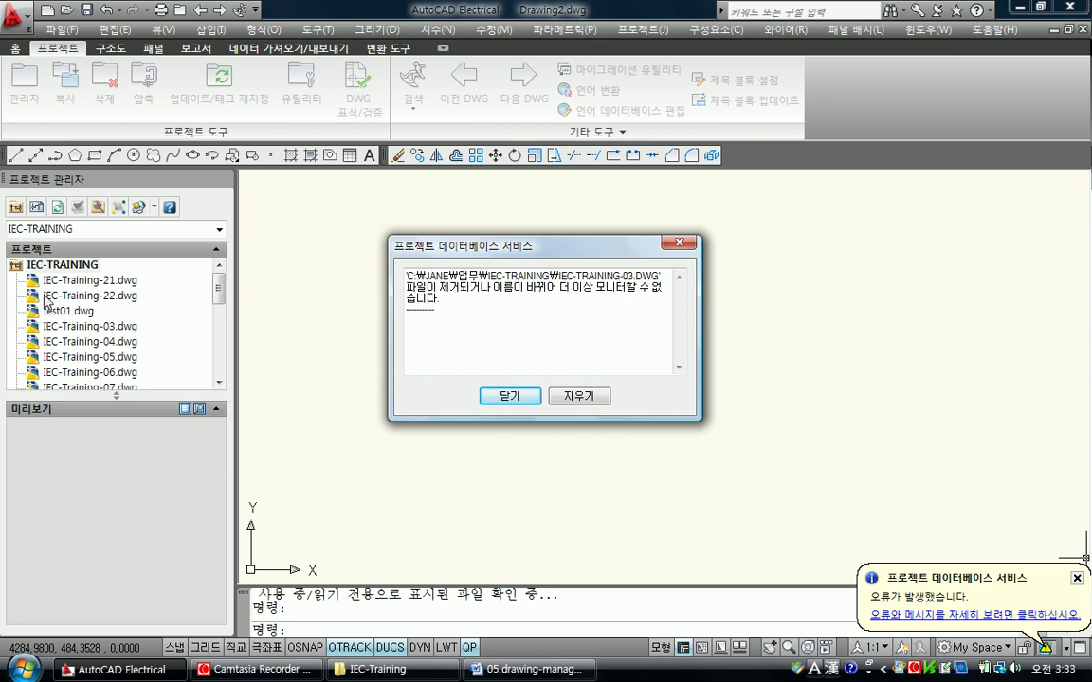
left_click(526, 396)
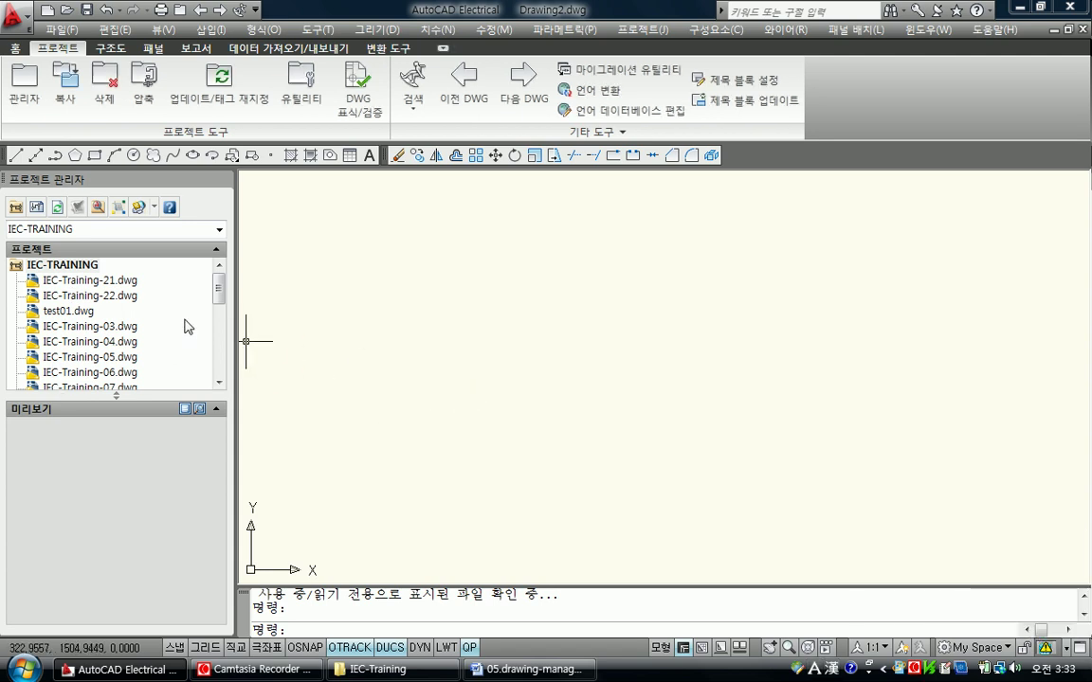
left_click_drag(218, 286, 218, 336)
left_click_drag(218, 366, 218, 289)
Replace IEC-Training-03.dwg with Test02.dwg, declining to apply project defaults.
left_click(99, 328)
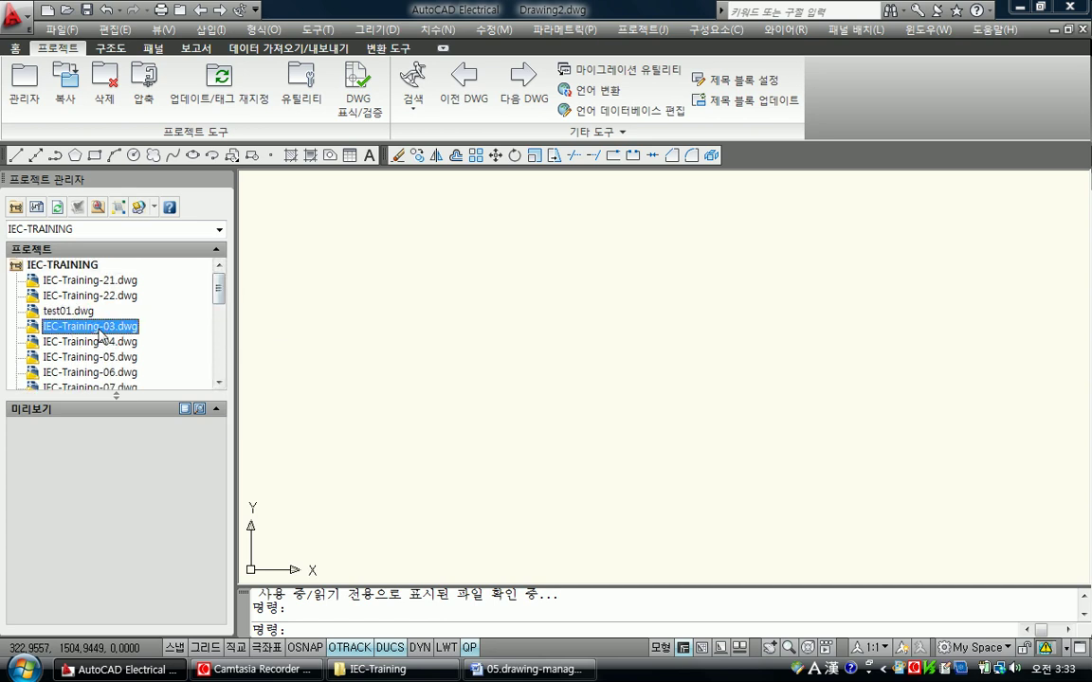
right_click(100, 334)
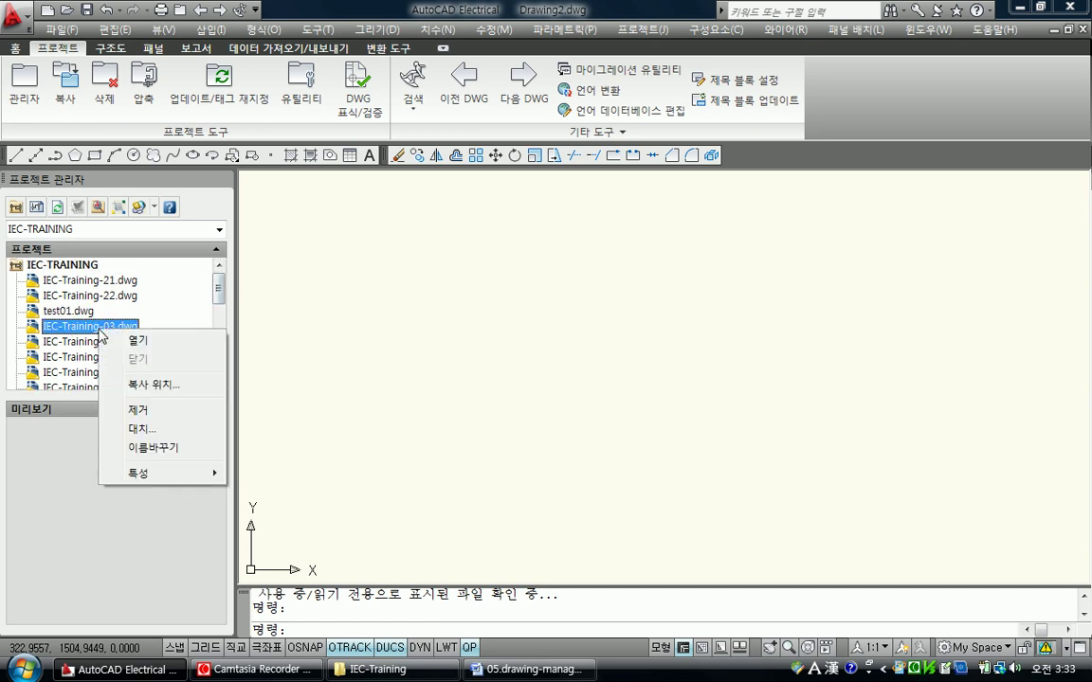
left_click(142, 428)
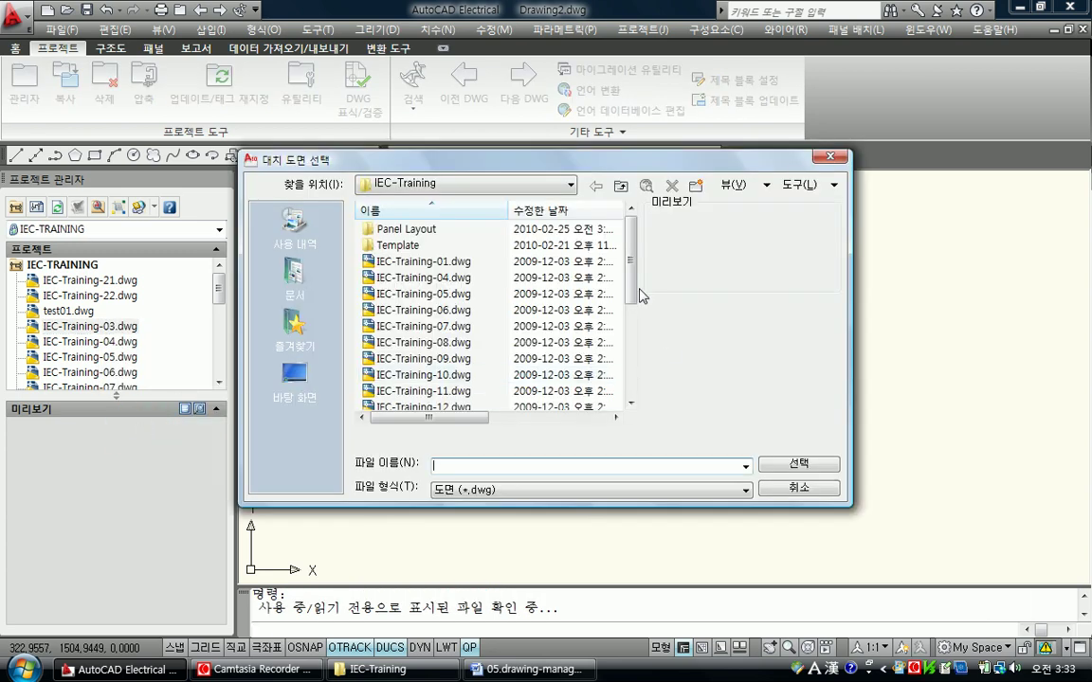
left_click_drag(630, 284, 625, 382)
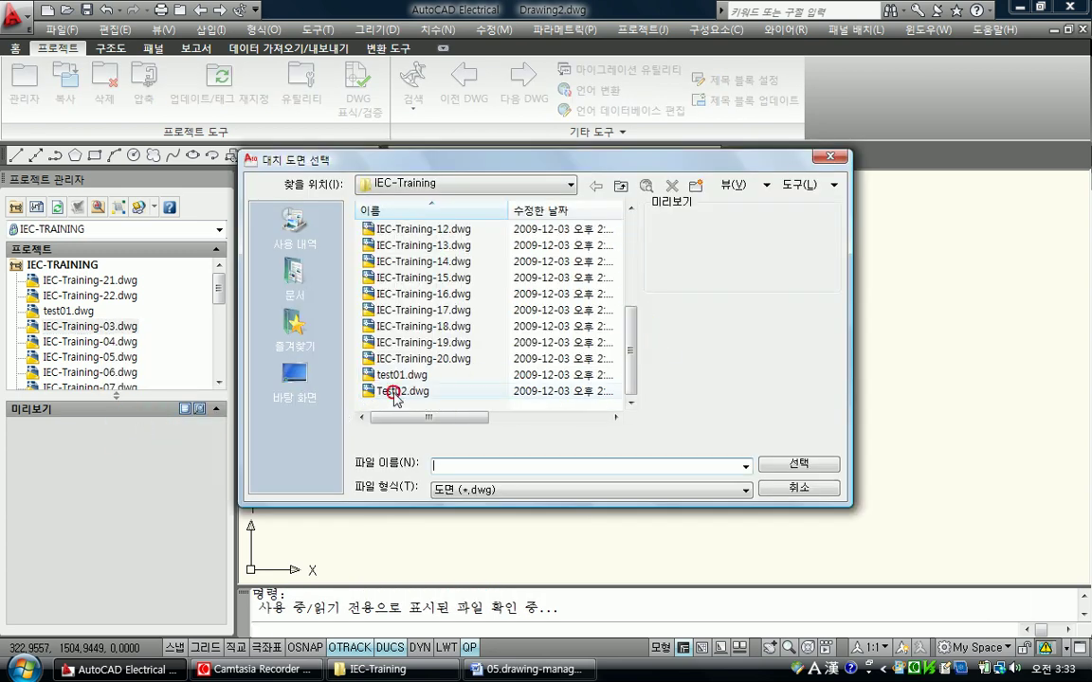
left_click(384, 391)
left_click(792, 471)
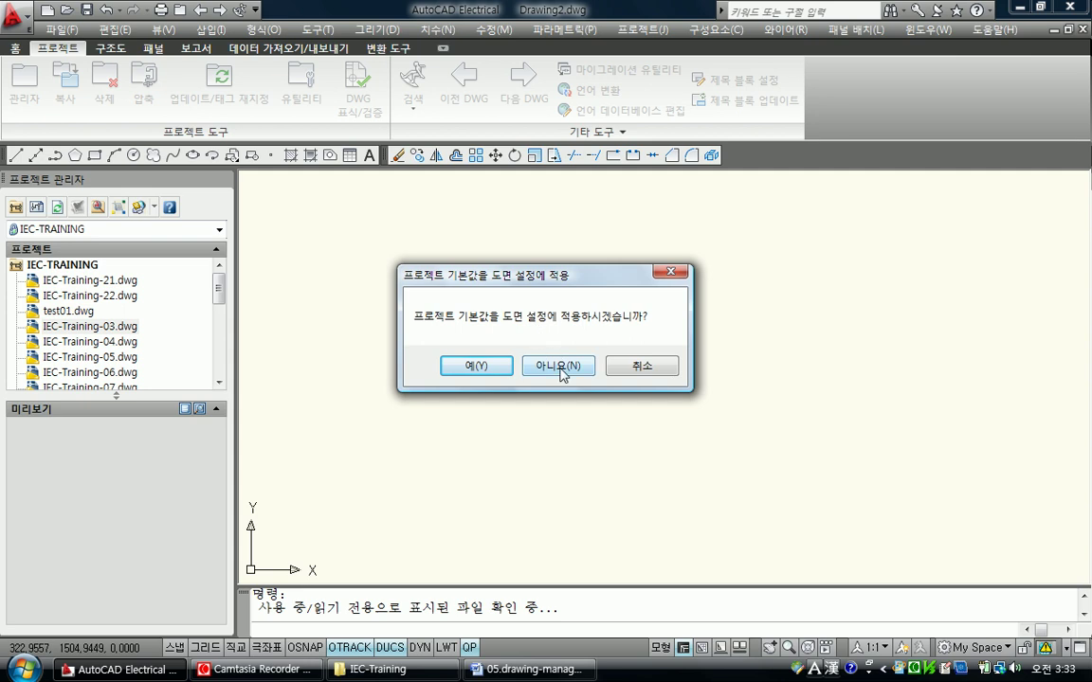
left_click(559, 371)
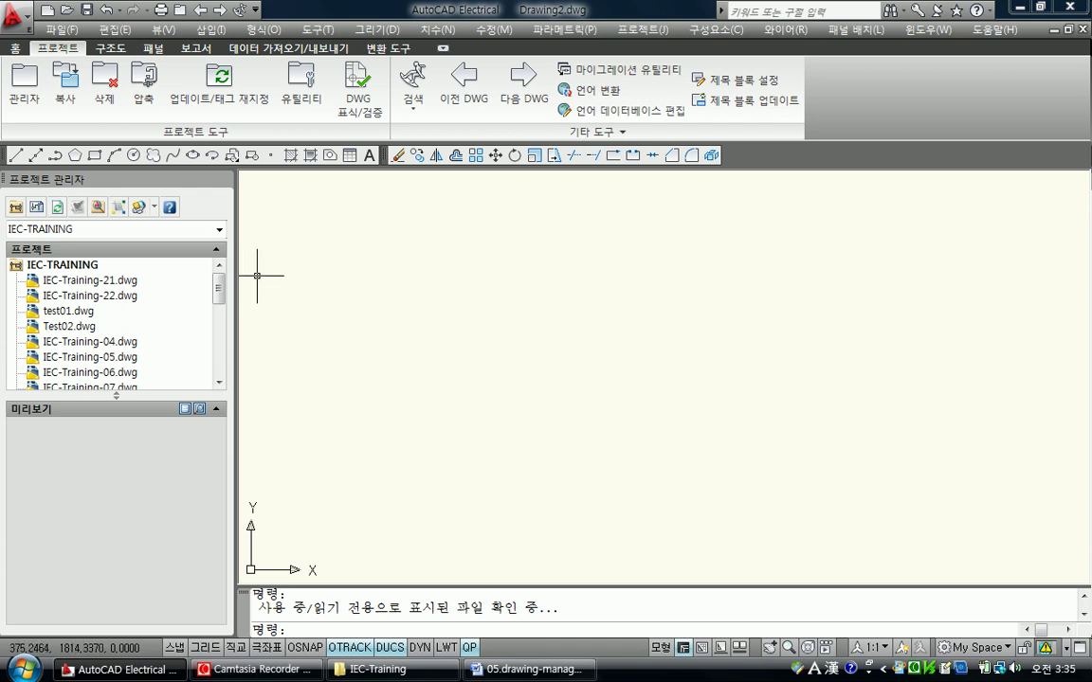
Collapse IEC-TRAINING, expand the IECDEMO project, and open its drawing 001.dwg.
double_click(12, 268)
left_click(33, 282)
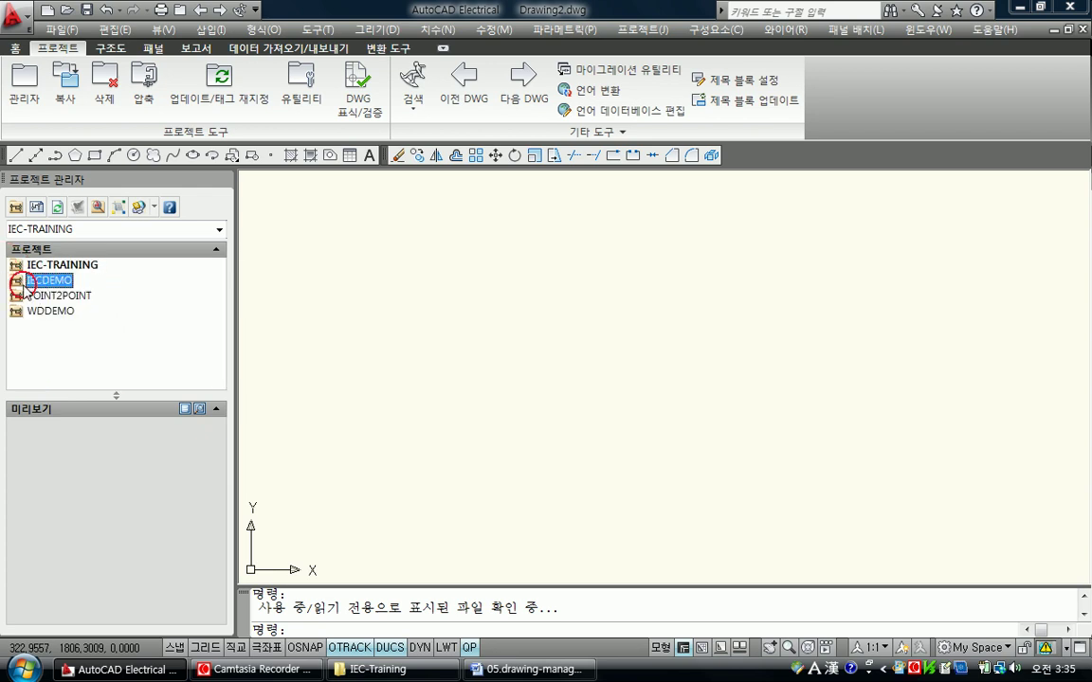
double_click(33, 281)
left_click(36, 284)
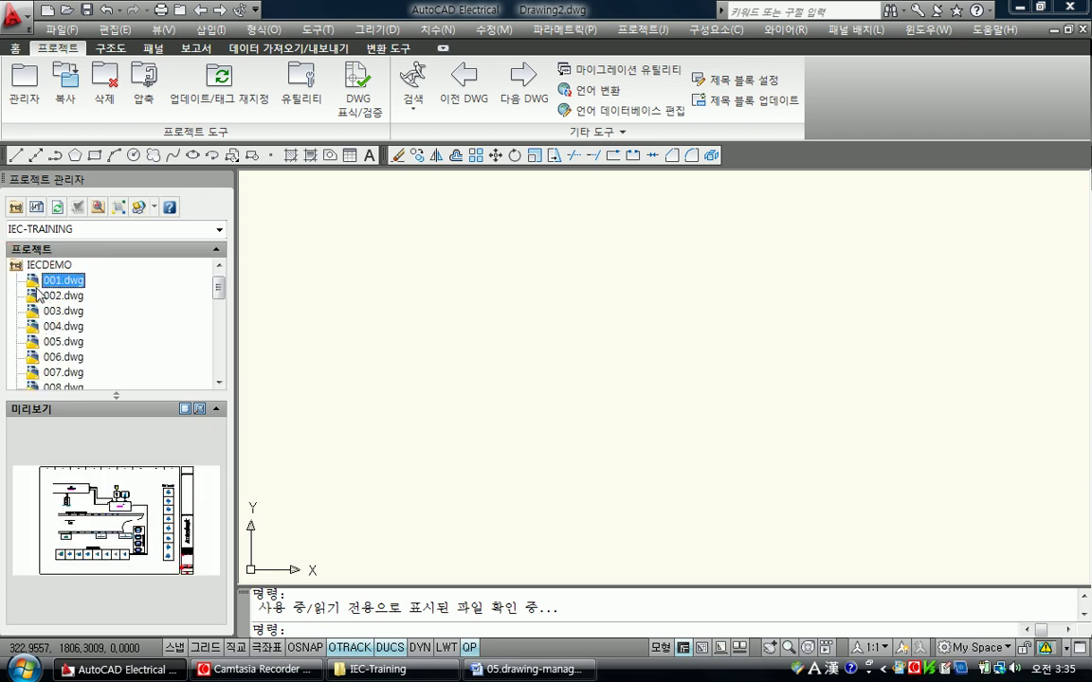
double_click(34, 282)
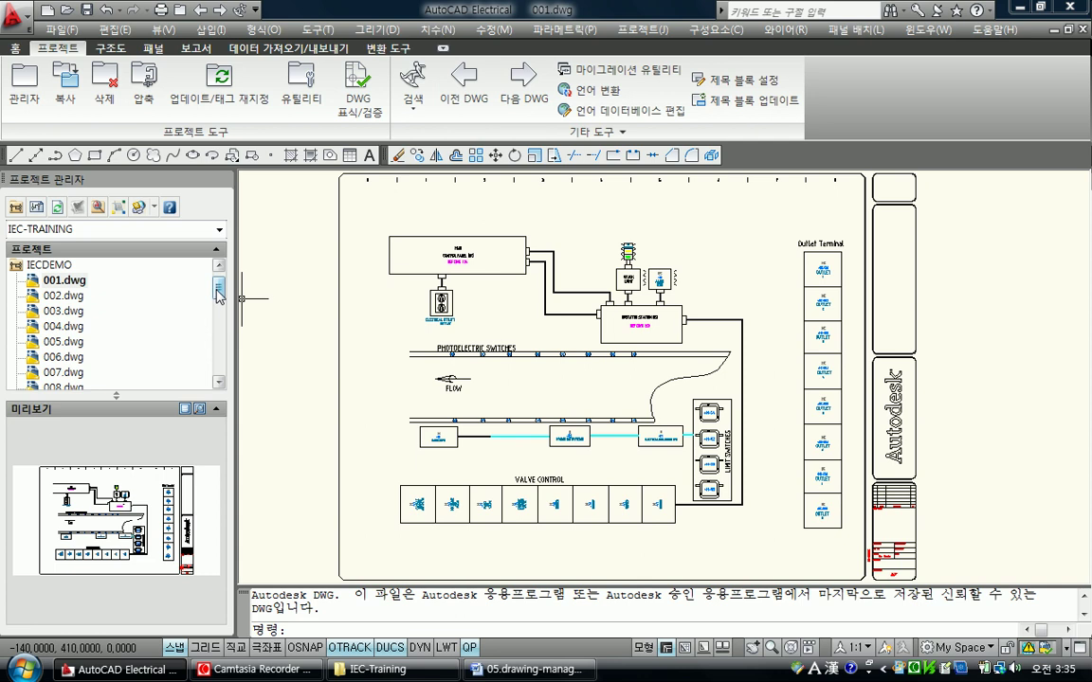
scroll(194, 258, "up", 1)
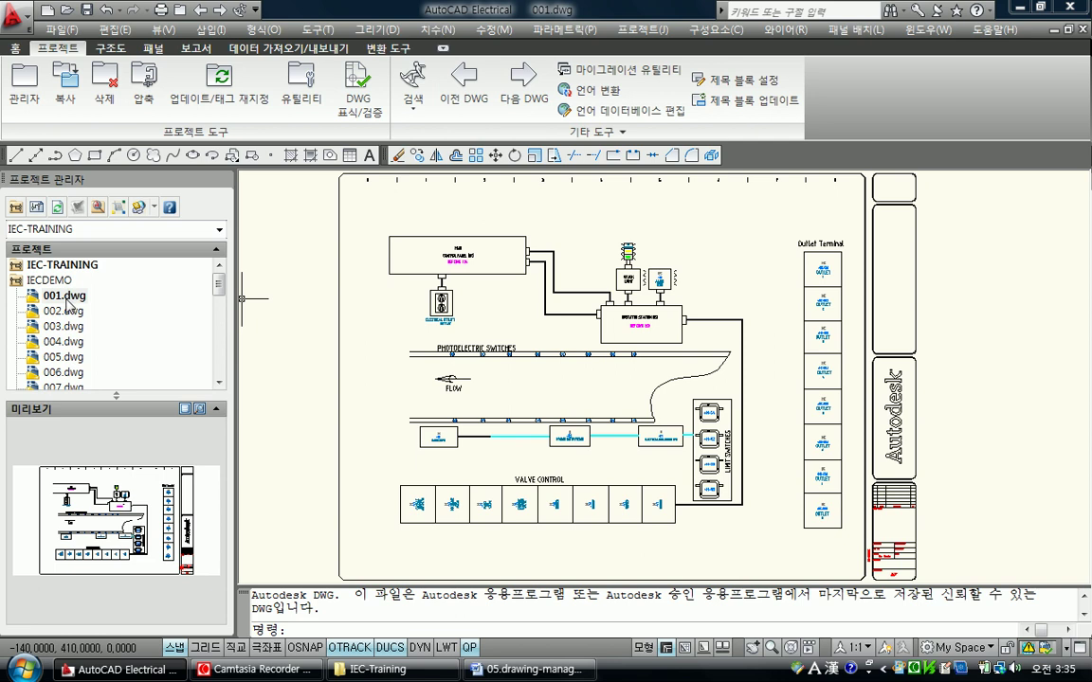
double_click(67, 300)
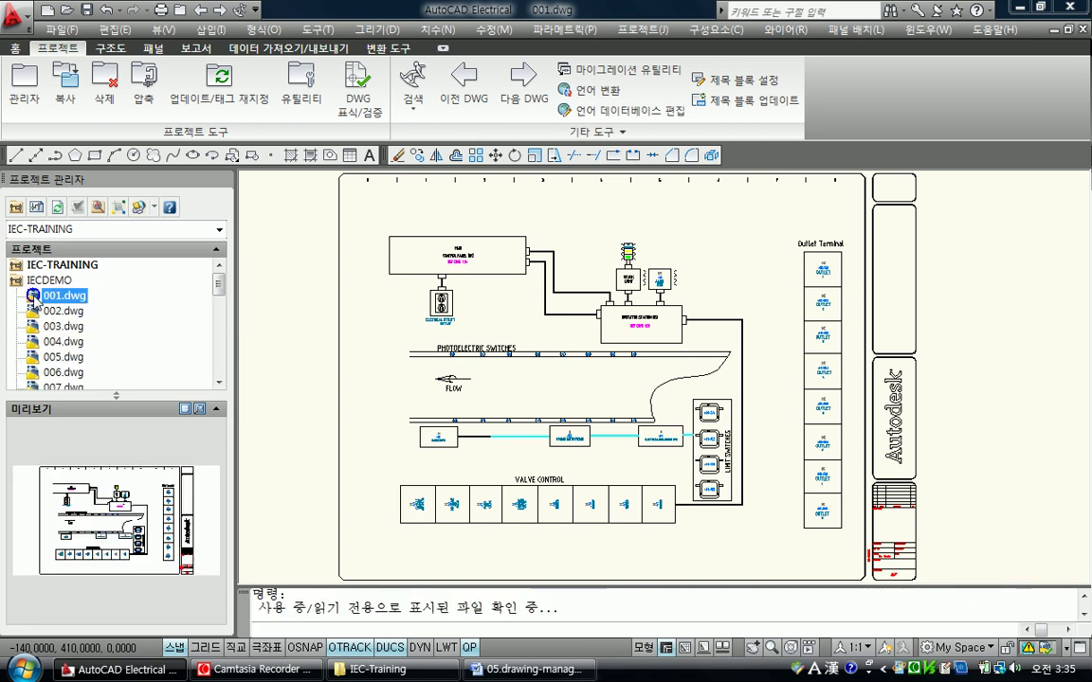
Copy 001.dwg into the IEC-TRAINING project, saving to local disk C:.
right_click(36, 299)
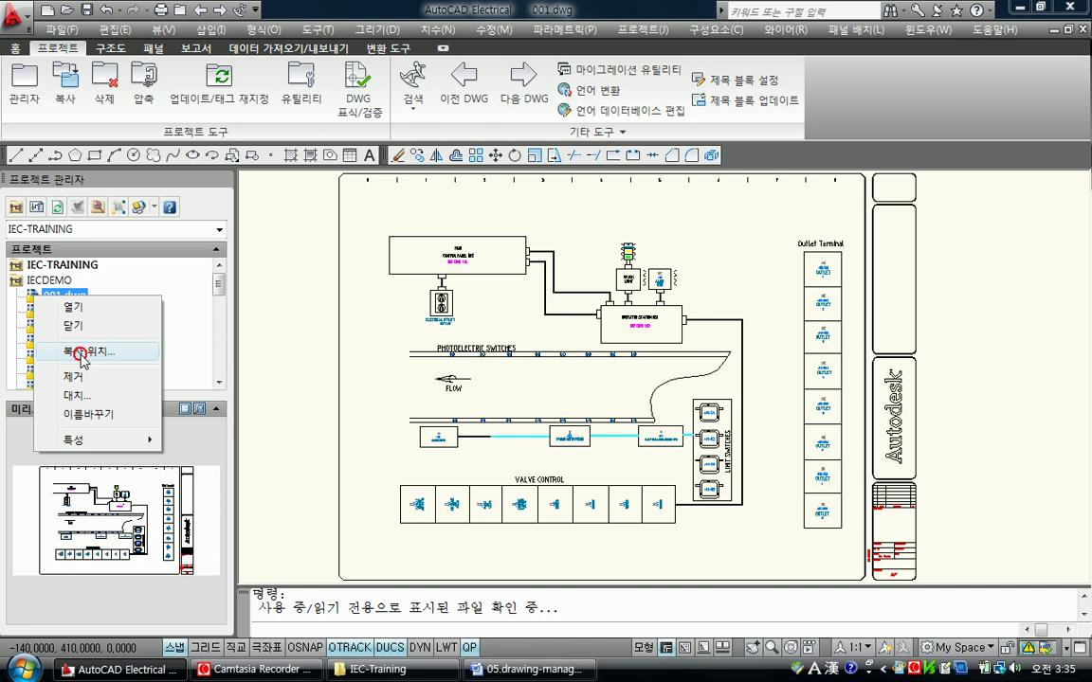
left_click(83, 352)
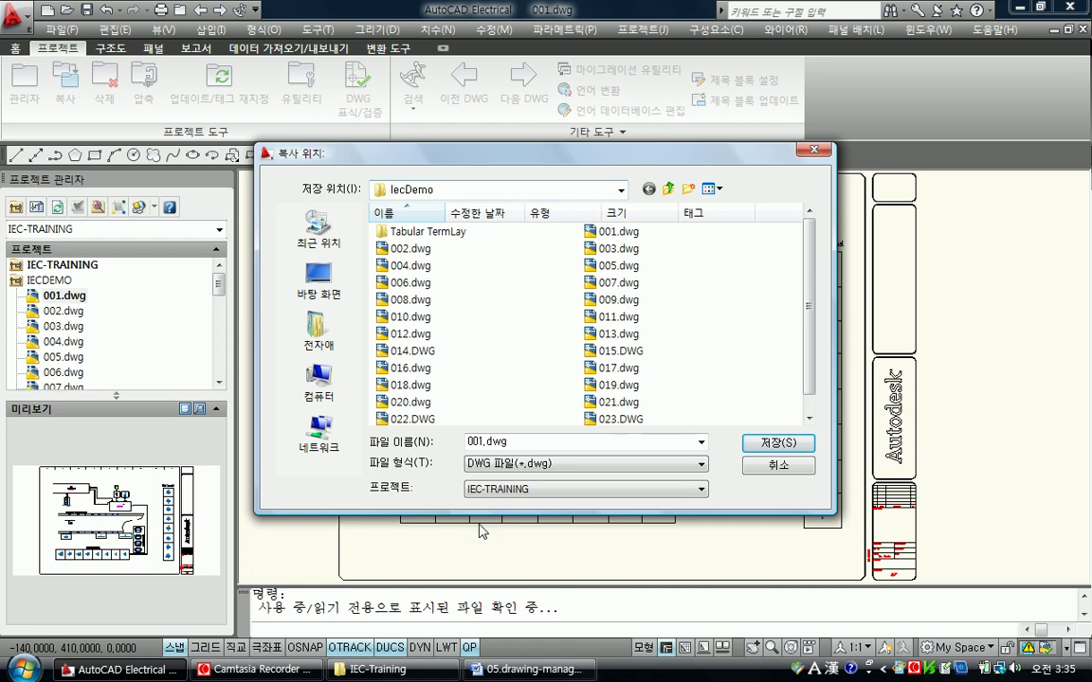
left_click(471, 488)
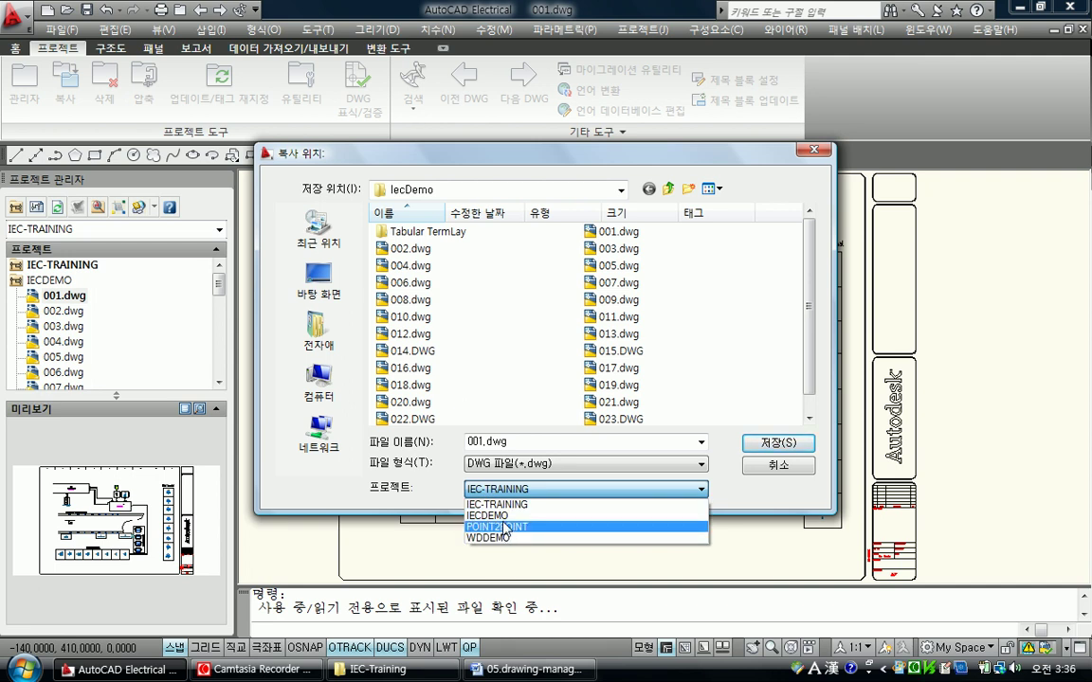
left_click(503, 504)
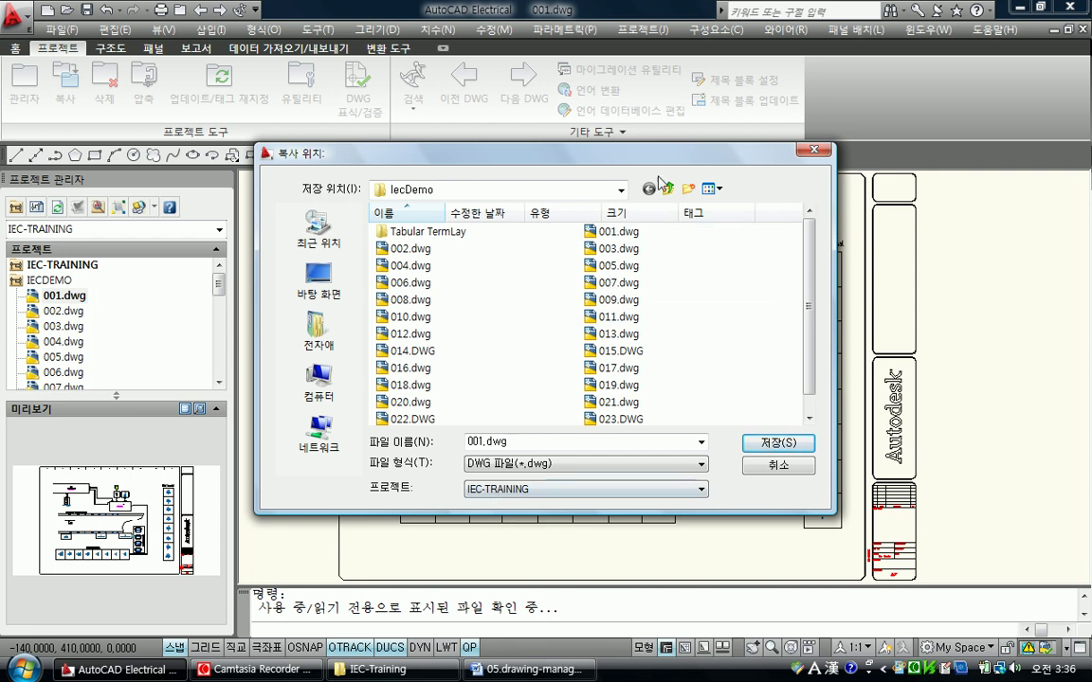
left_click(621, 190)
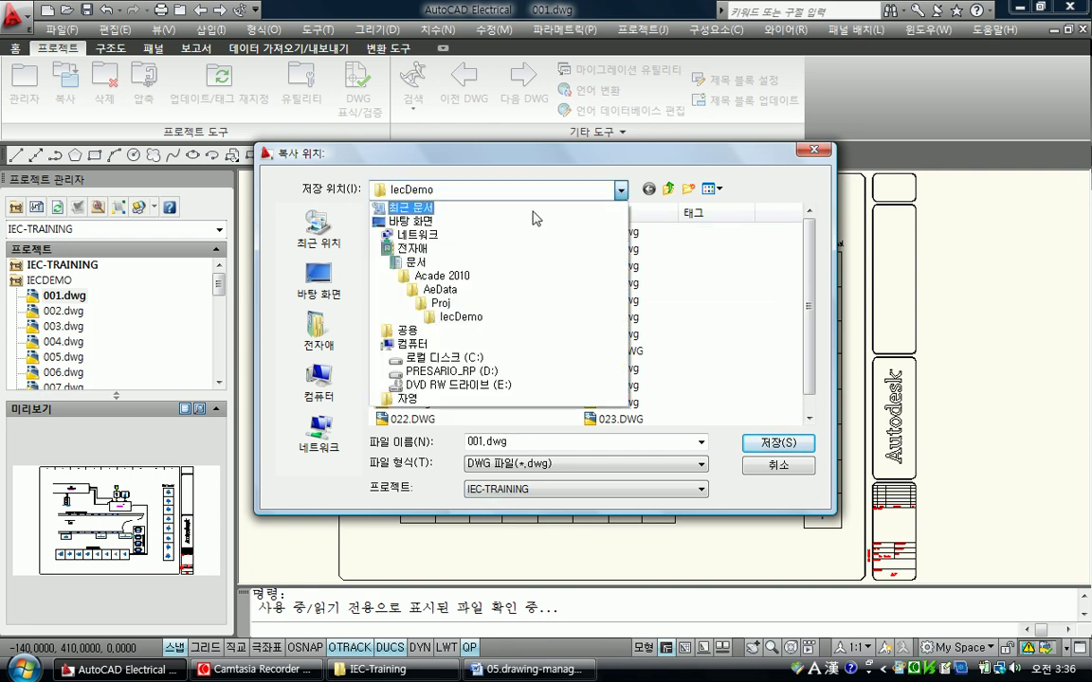
left_click(440, 357)
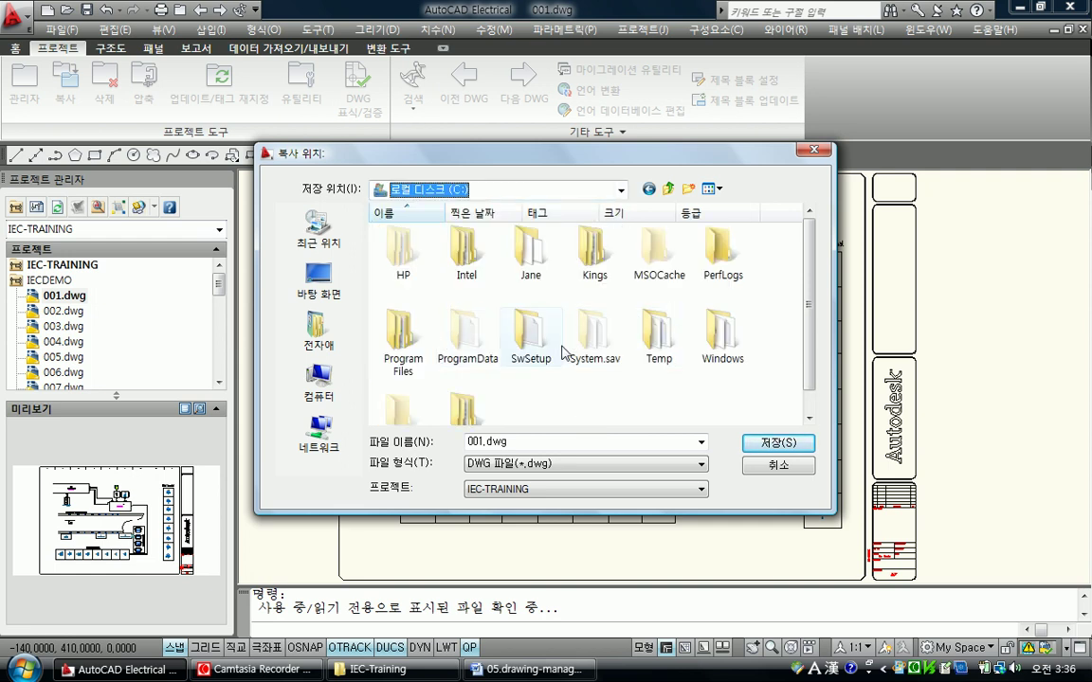
Browse through the user folder and 업무 into the IEC-Training folder.
left_click(528, 254)
double_click(528, 253)
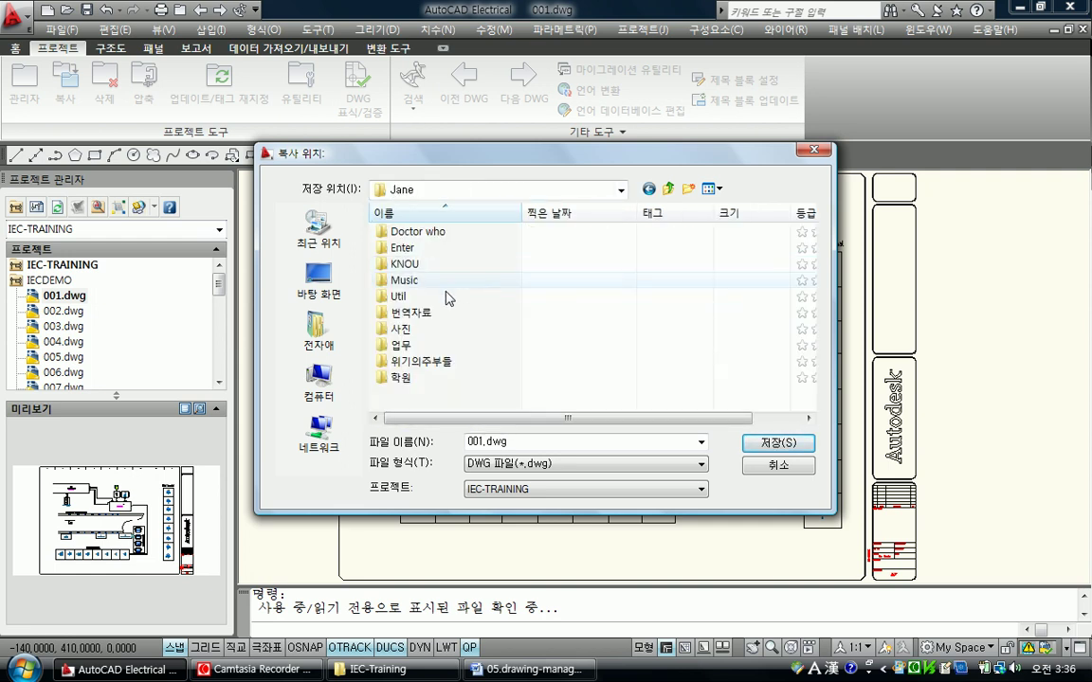
double_click(419, 349)
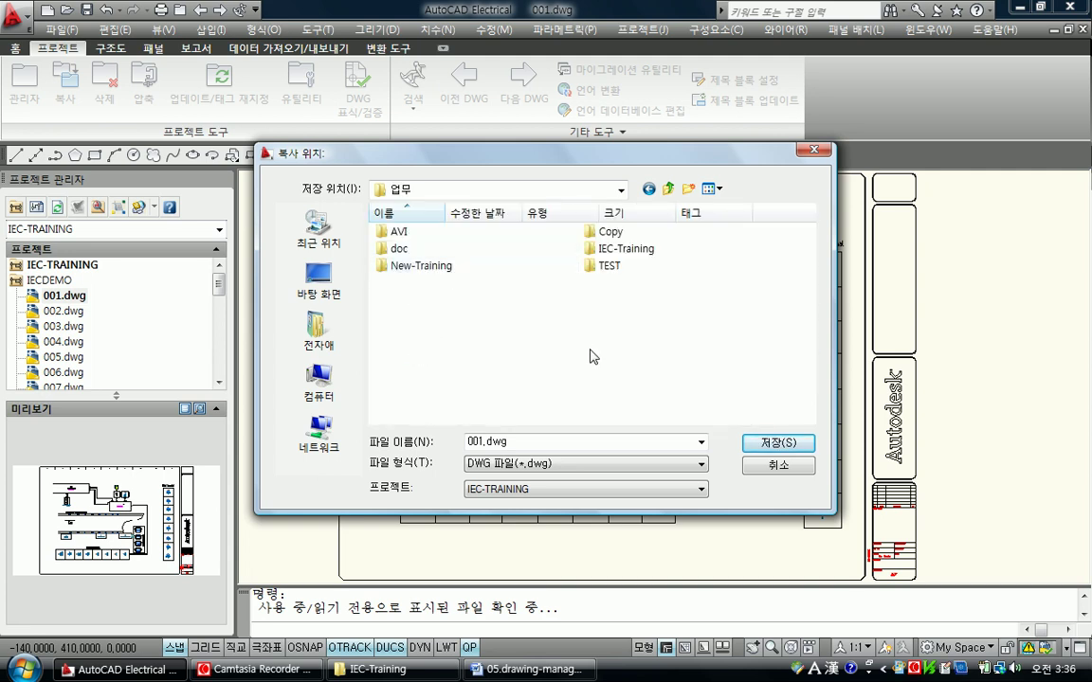
double_click(611, 248)
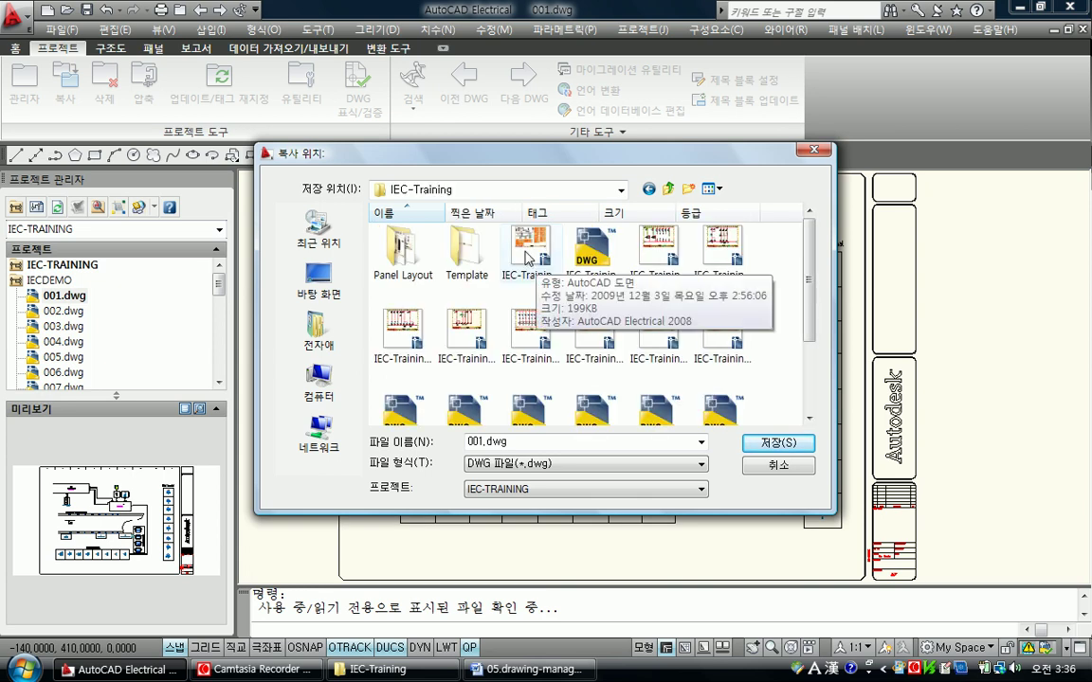
Save the copy as Test03, apply the project defaults, and expand IEC-TRAINING.
double_click(483, 444)
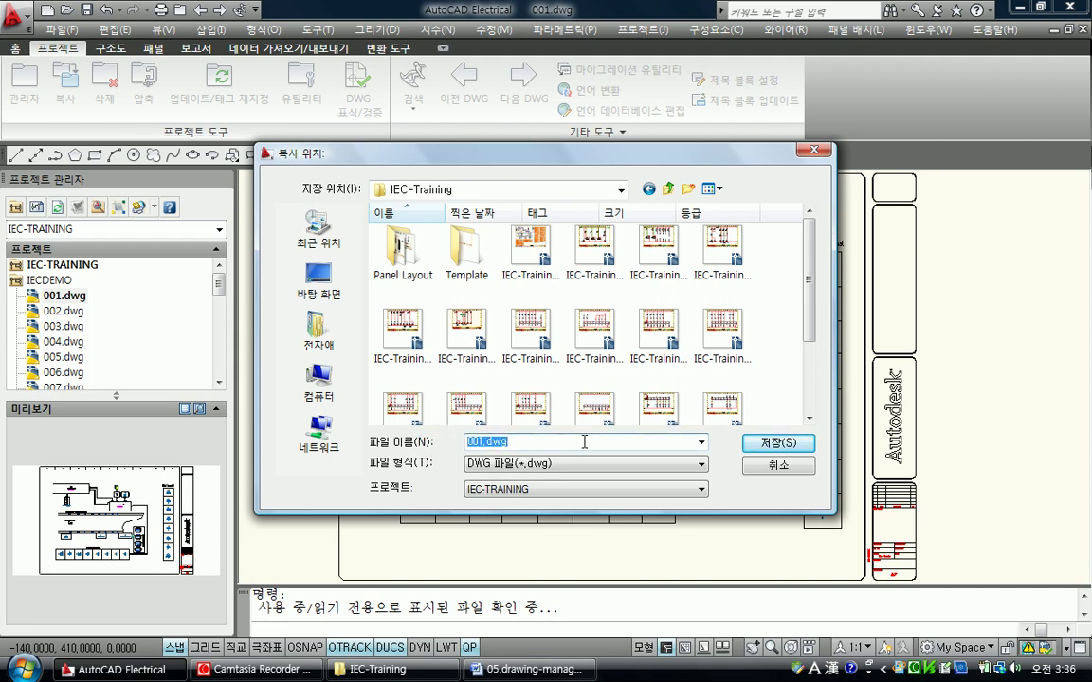
type("Test03")
key("Return")
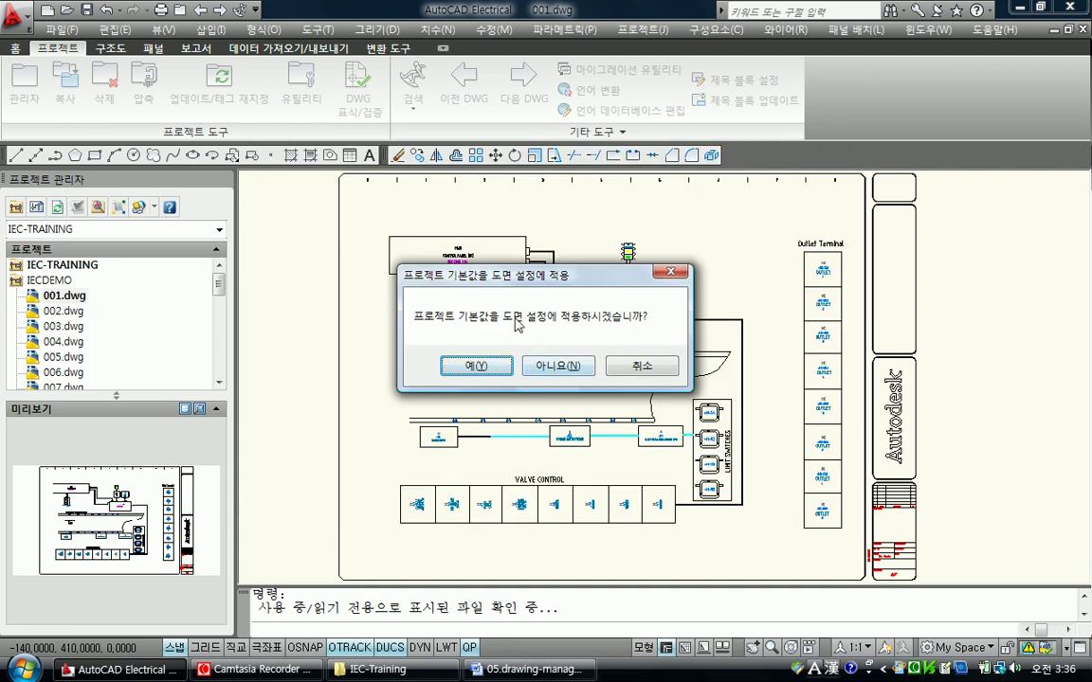
left_click(565, 374)
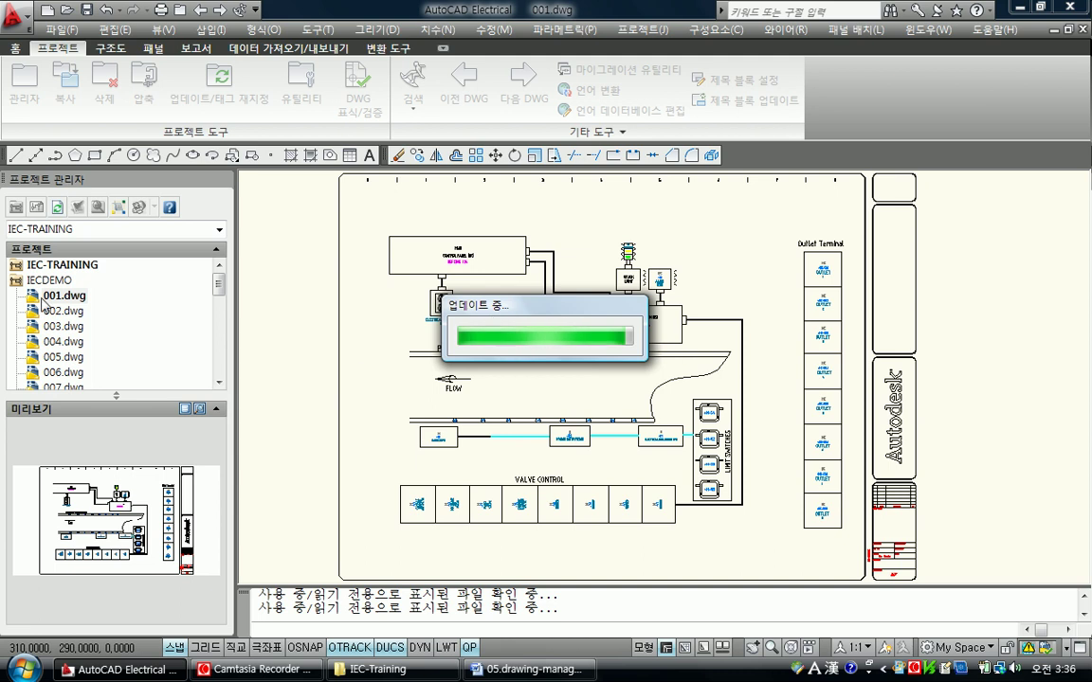
double_click(19, 268)
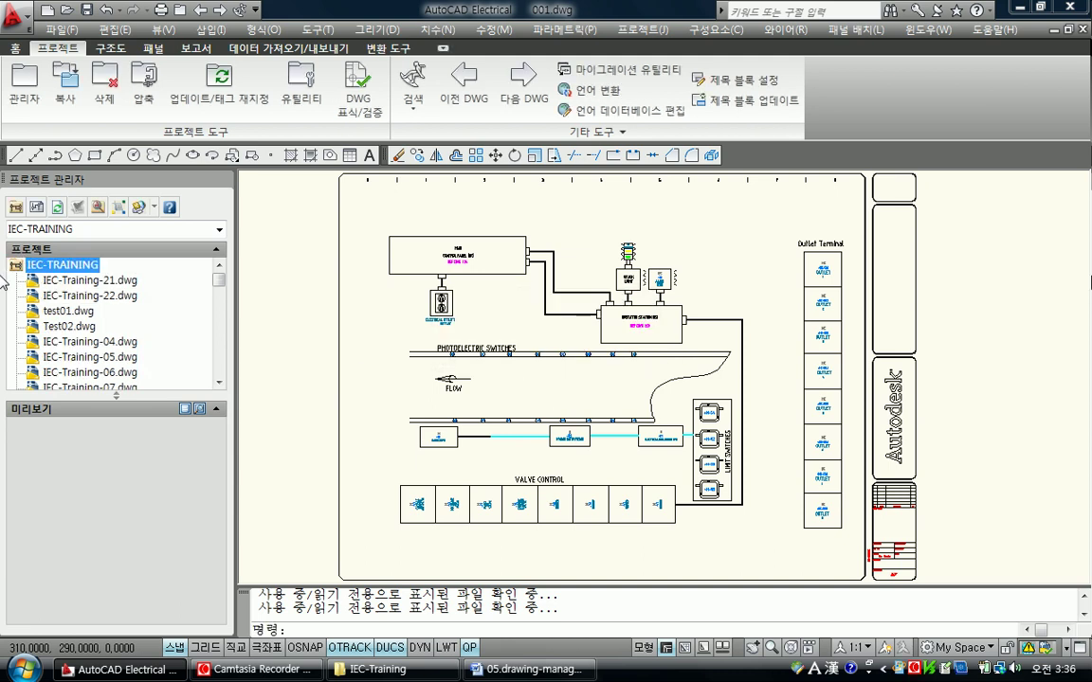
Open Test03.dwg from IEC-TRAINING's drawing list and turn snap mode on.
mouse_move(219, 288)
left_mouse_down()
mouse_move(220, 313)
mouse_move(219, 268)
mouse_move(219, 322)
left_mouse_up()
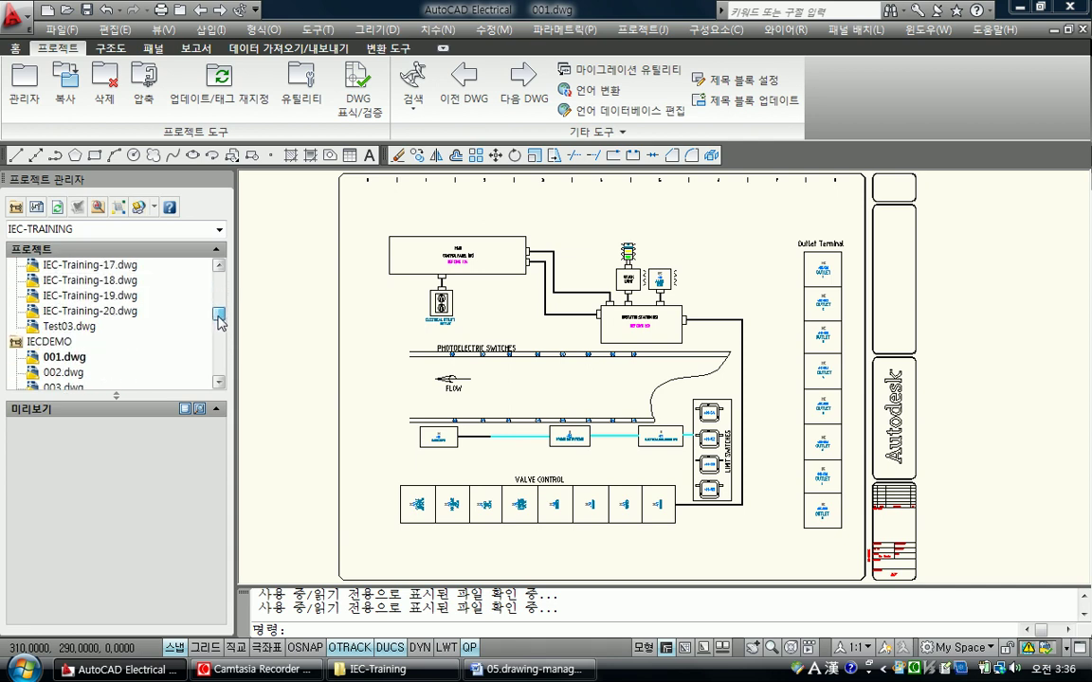
left_click(53, 326)
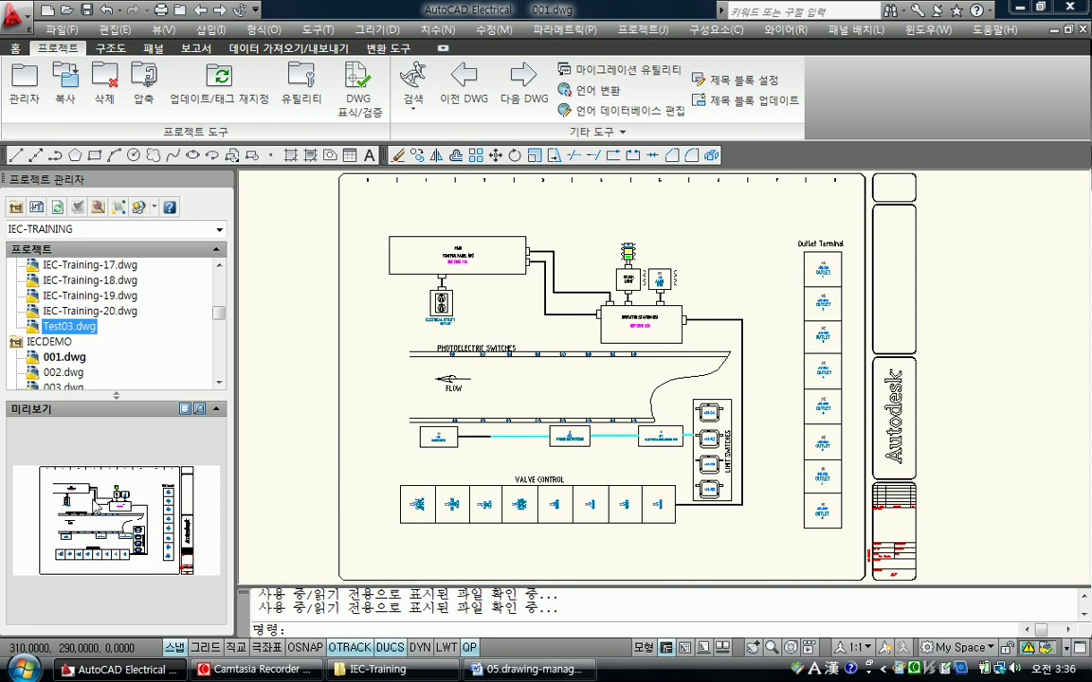
left_click(30, 325)
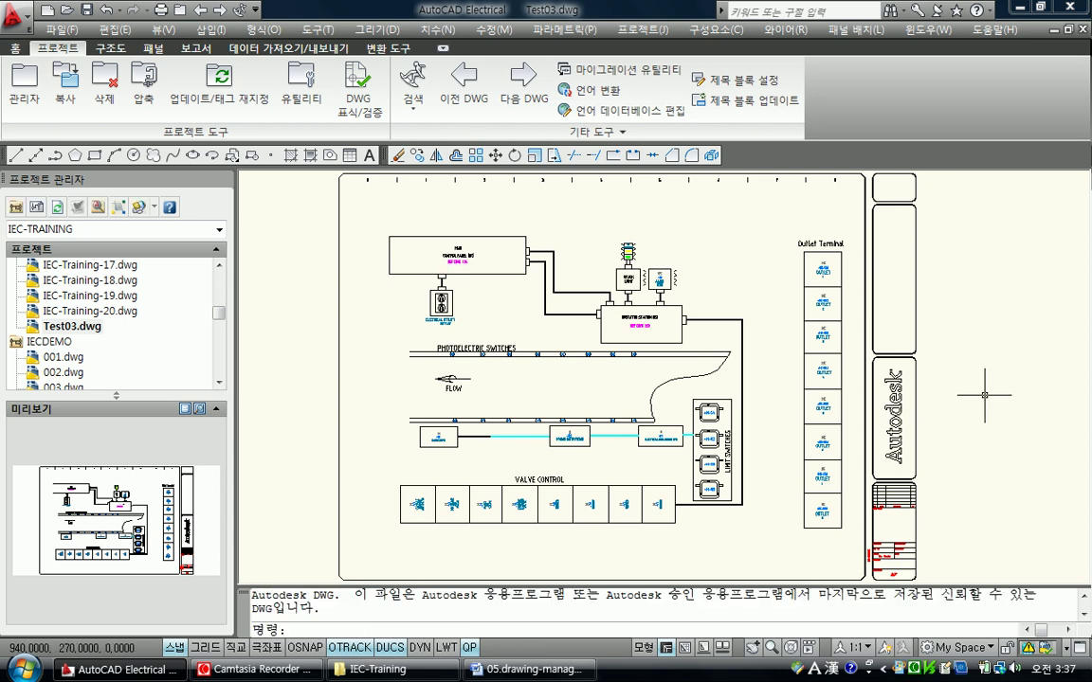
left_click_drag(218, 313, 217, 268)
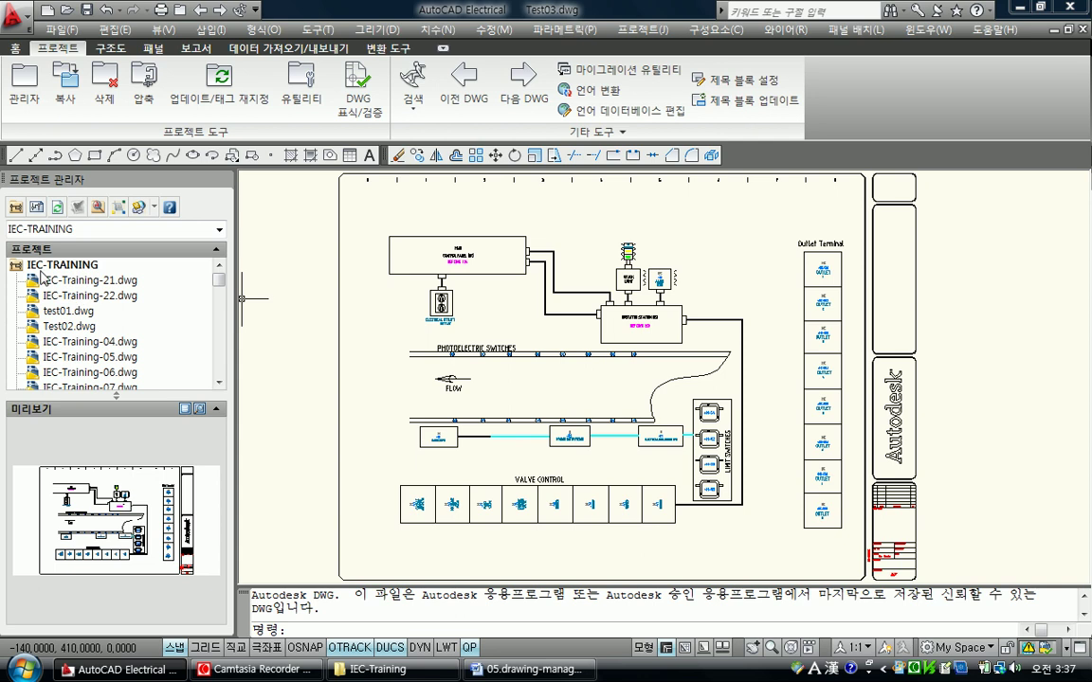
key("F9")
Show drawings as sheet number, then file name, then Description 1 in the list.
left_click(119, 209)
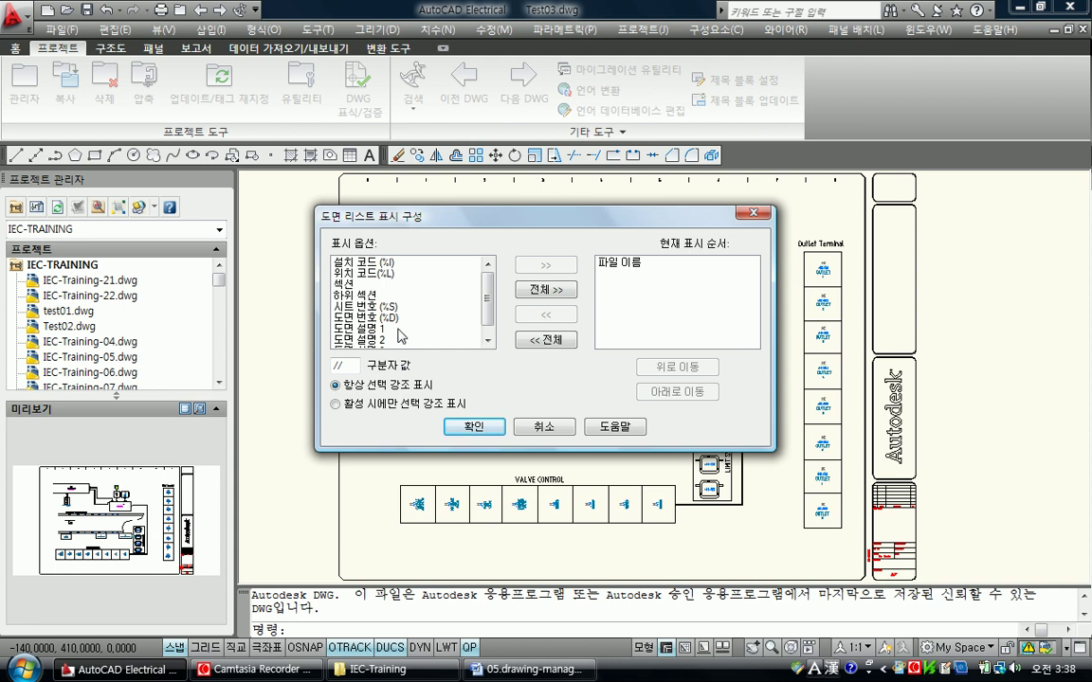
left_click(365, 306)
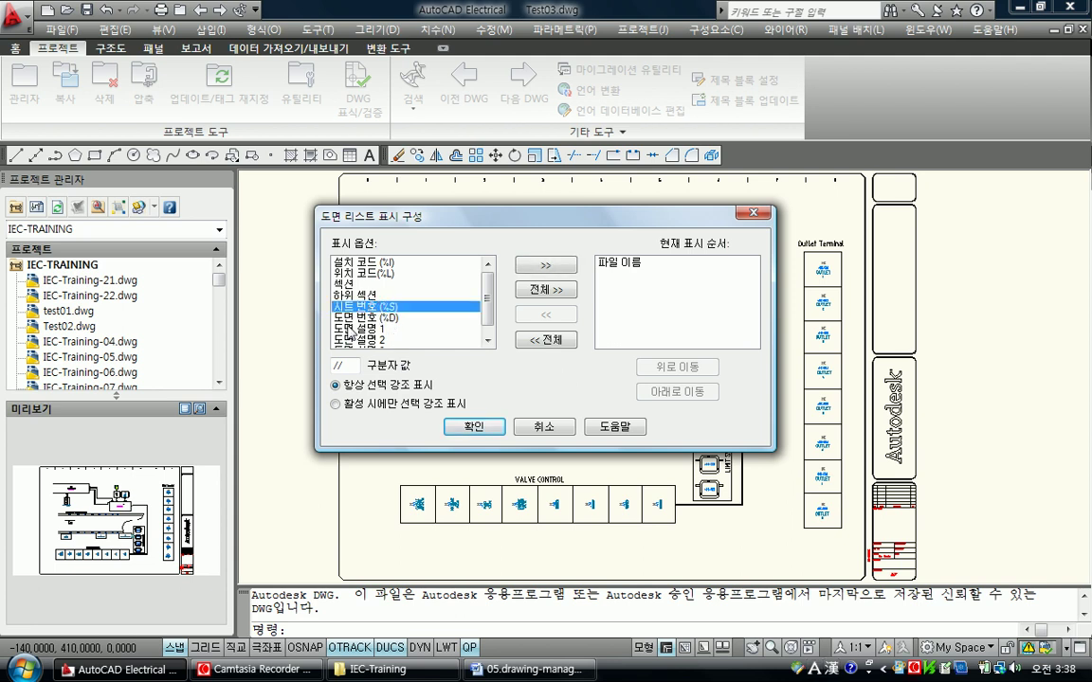
left_click(540, 270)
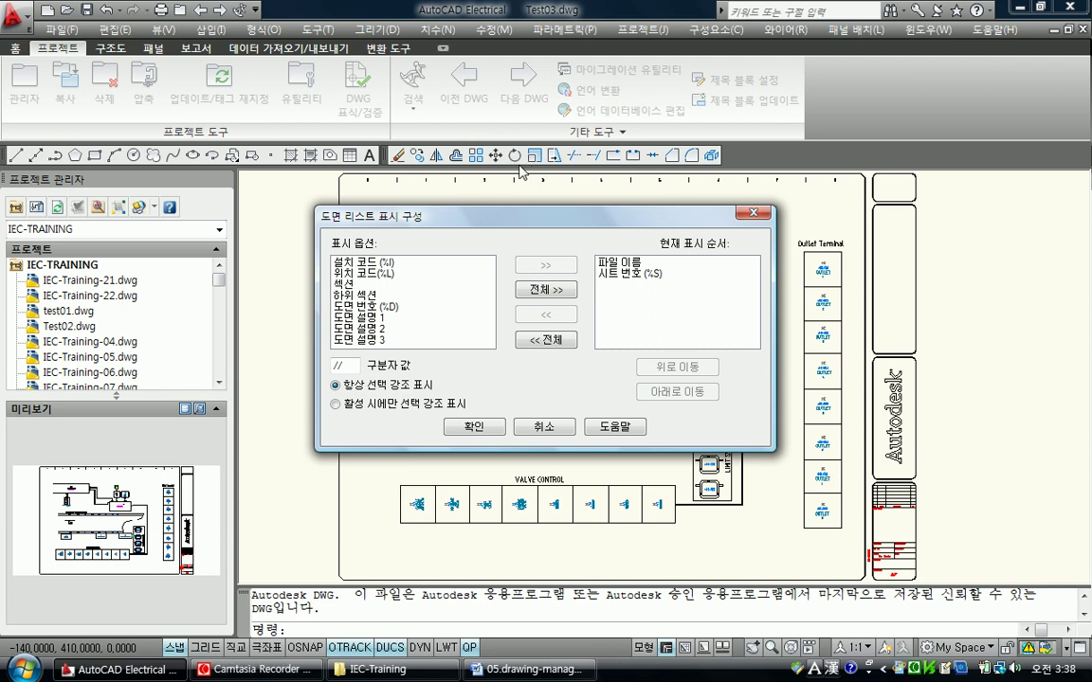
left_click(360, 318)
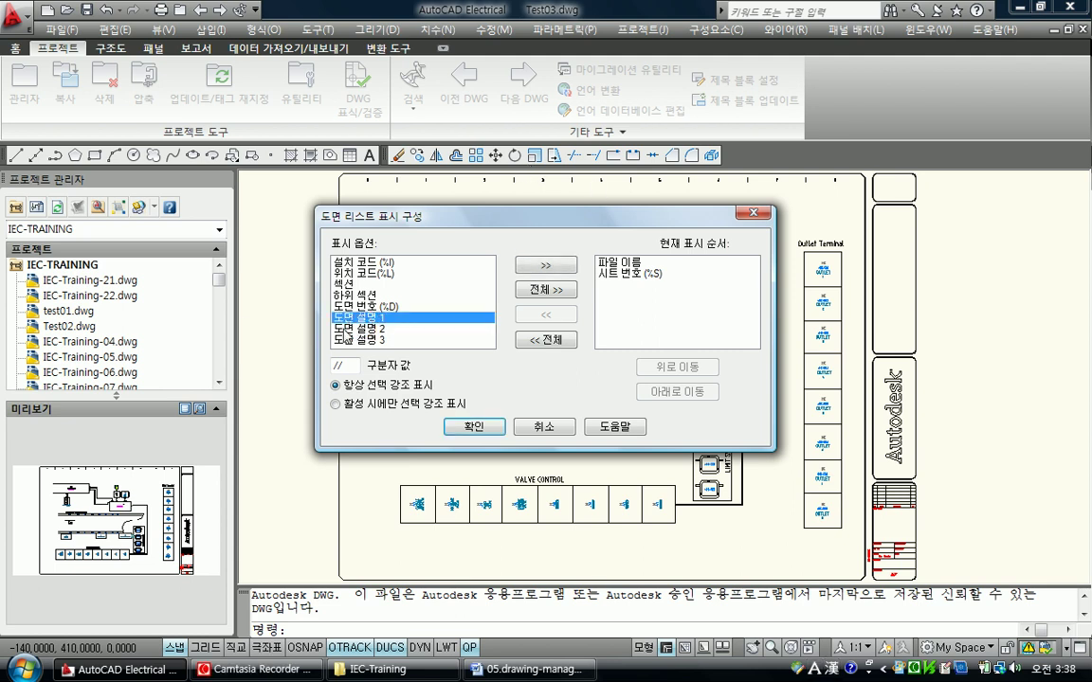
left_click(546, 266)
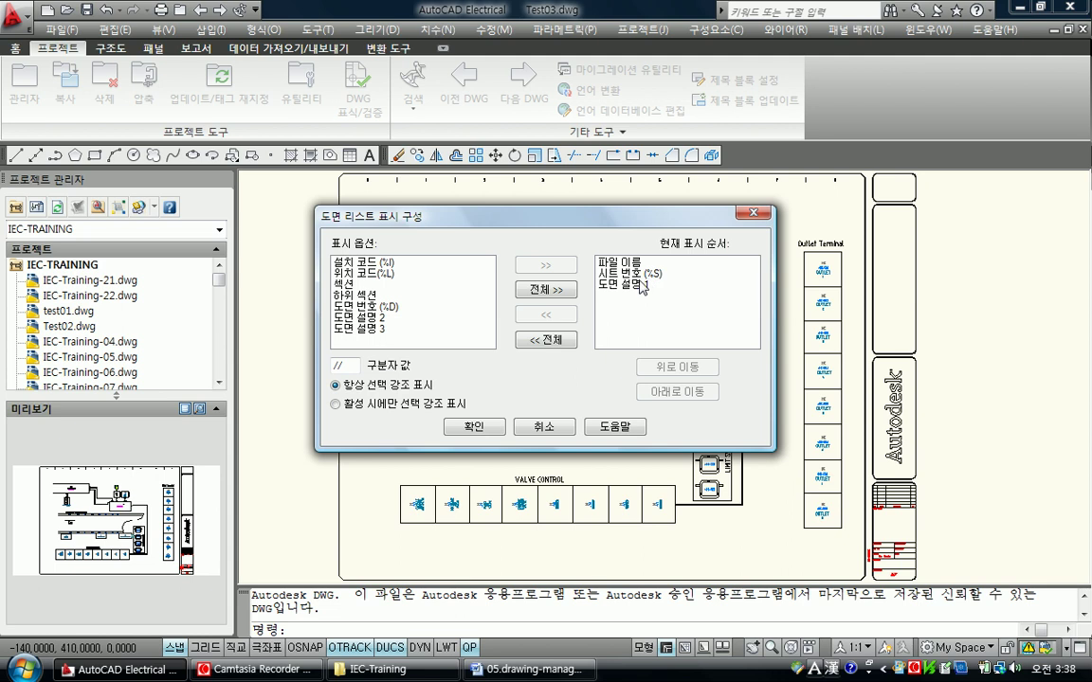
left_click(630, 274)
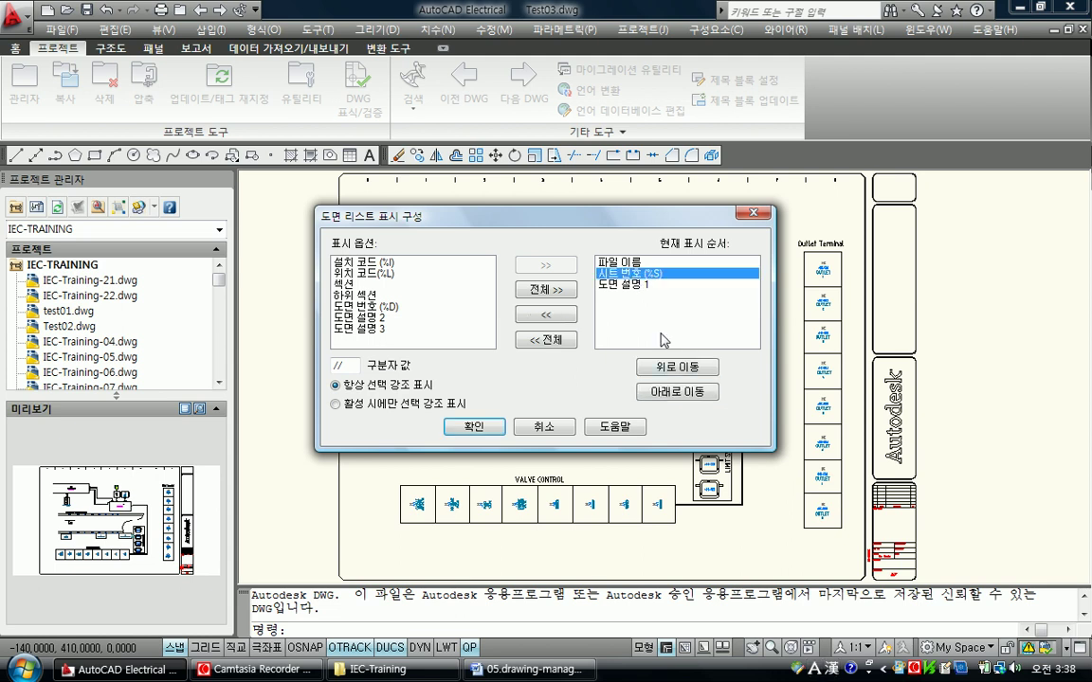
left_click(675, 369)
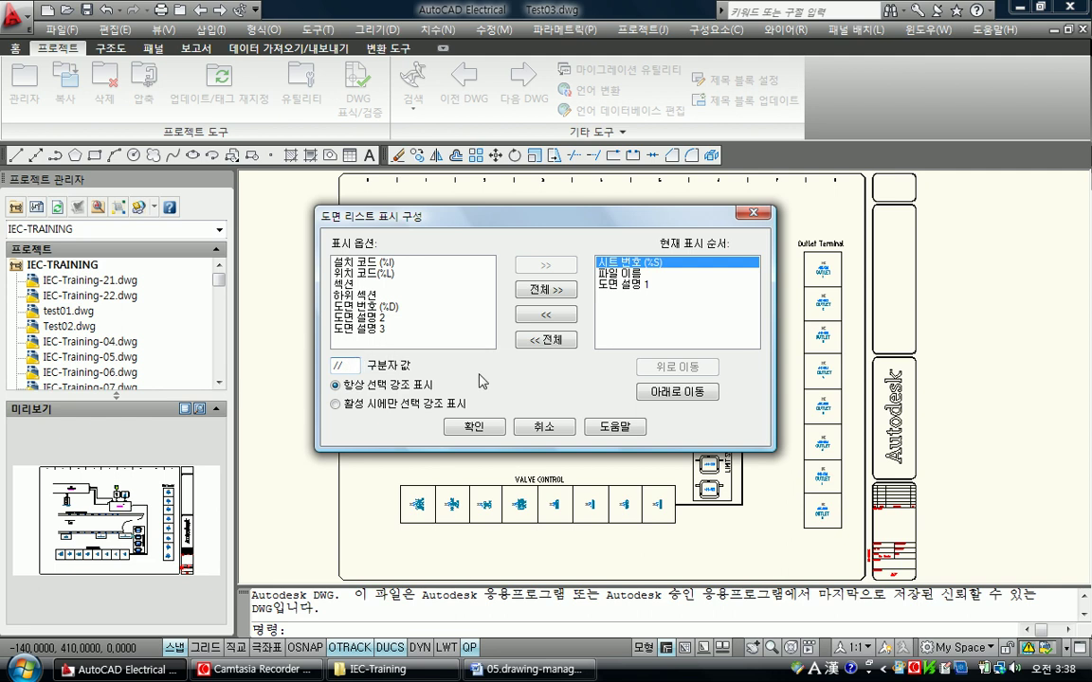
left_click(451, 425)
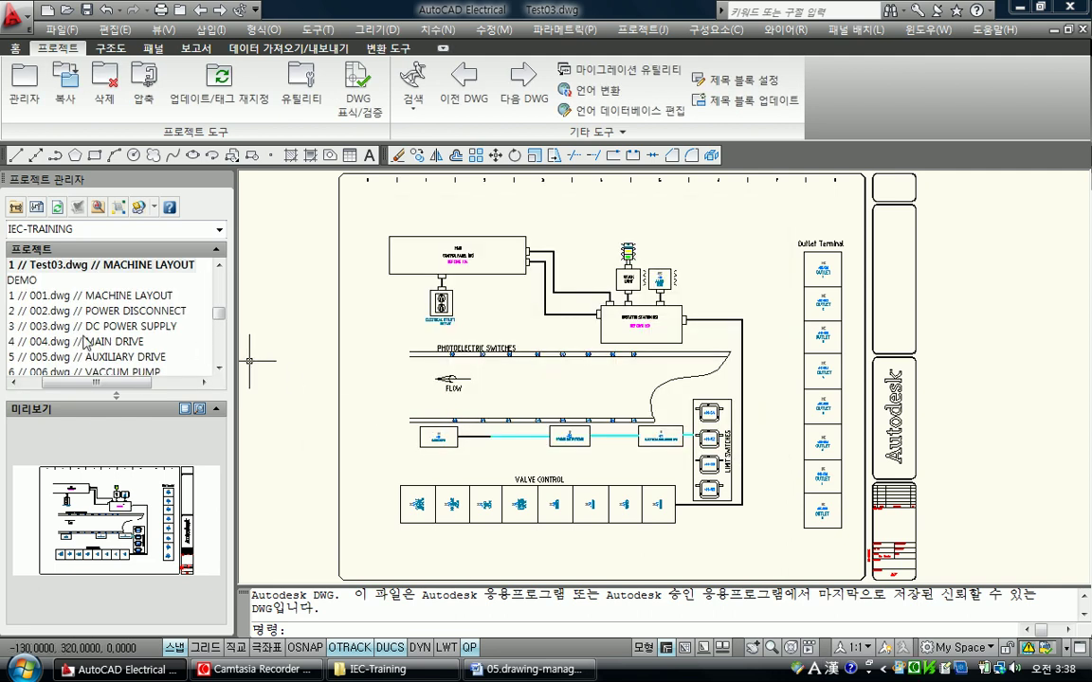
Widen the Project Manager panel and restore the IEC-Training folder window.
left_click_drag(80, 382, 66, 382)
left_click_drag(234, 308, 393, 318)
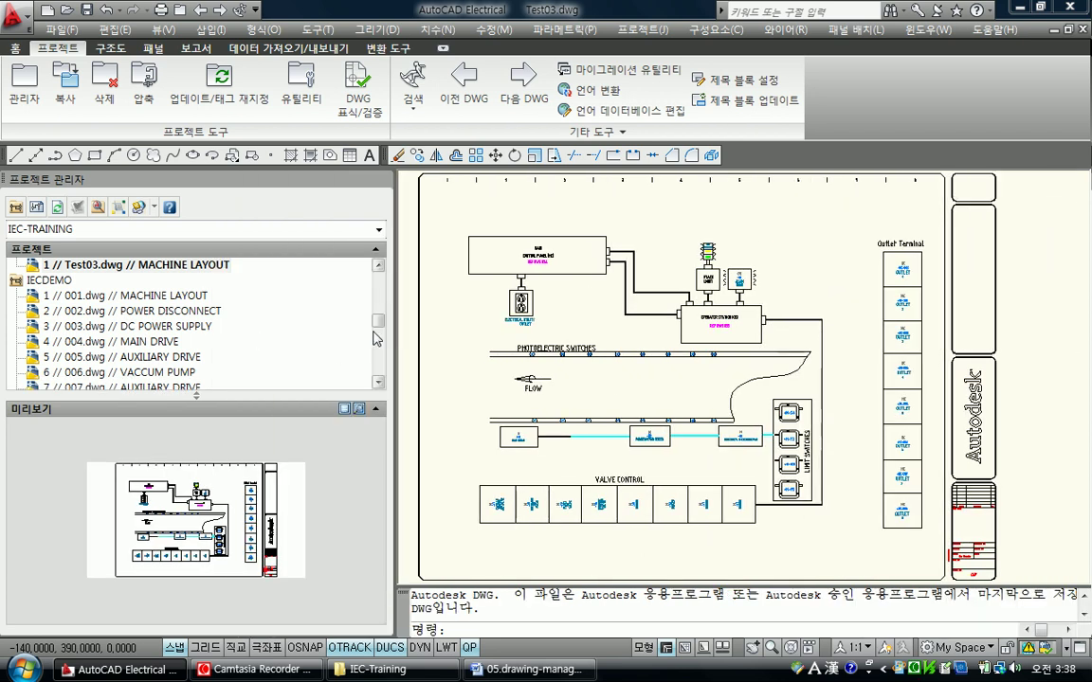
left_click(378, 266)
left_click(378, 265)
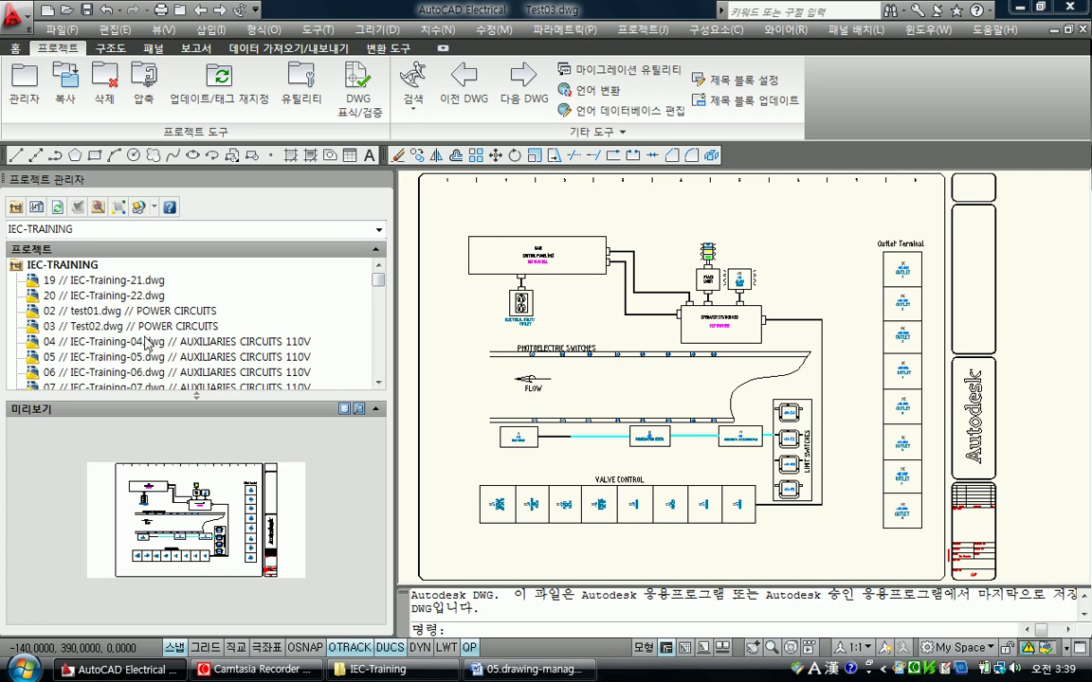
mouse_move(378, 281)
left_mouse_down()
mouse_move(380, 329)
mouse_move(377, 279)
left_mouse_up()
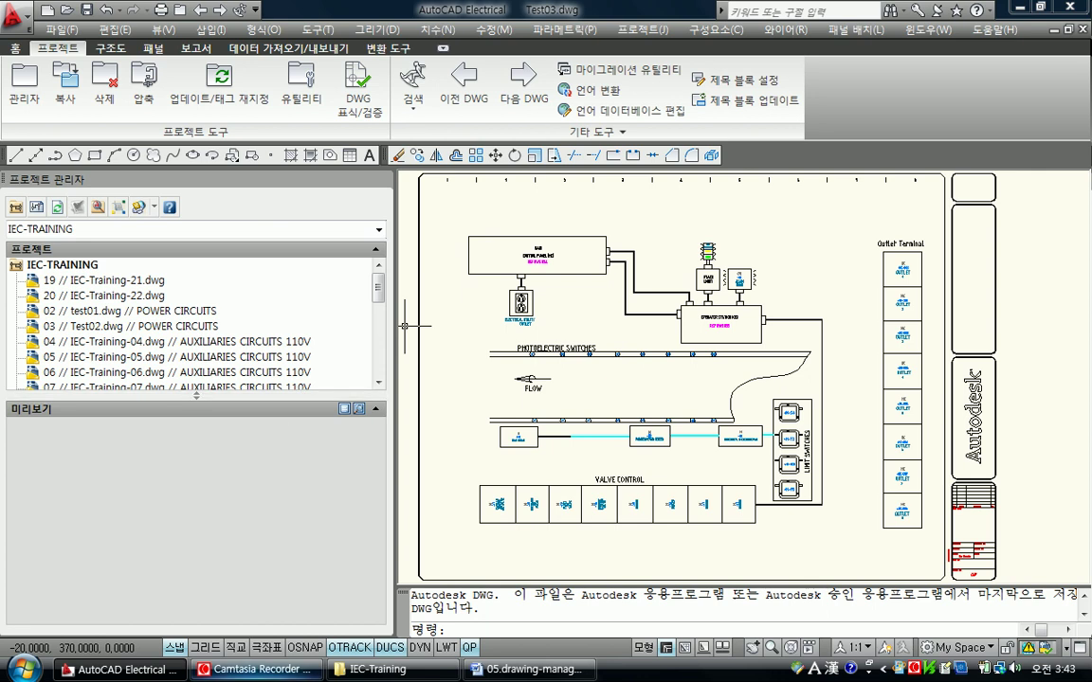
left_click(371, 669)
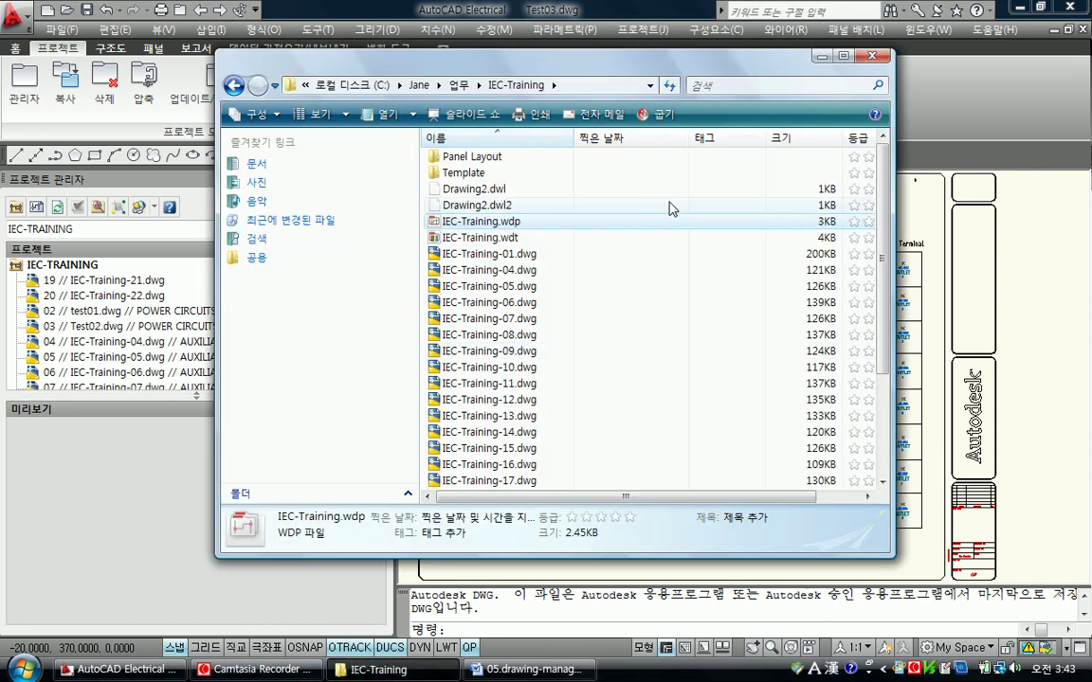
mouse_move(480, 221)
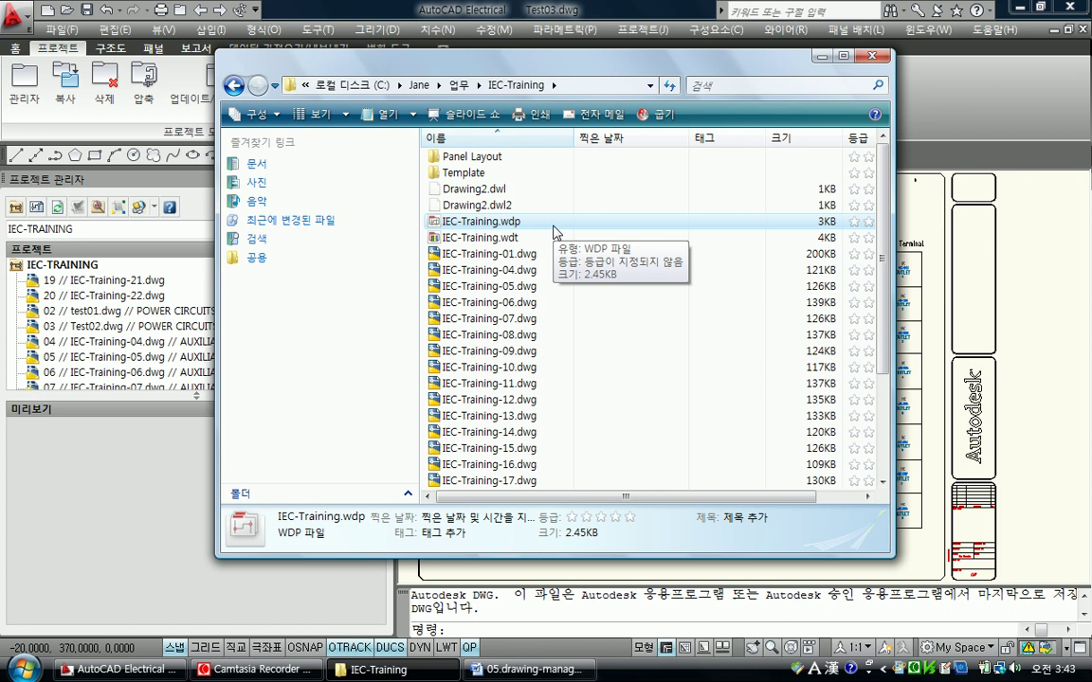
Open IEC-Training.wdp in Notepad, move the window aside, and select the Panel Layout lines.
double_click(552, 224)
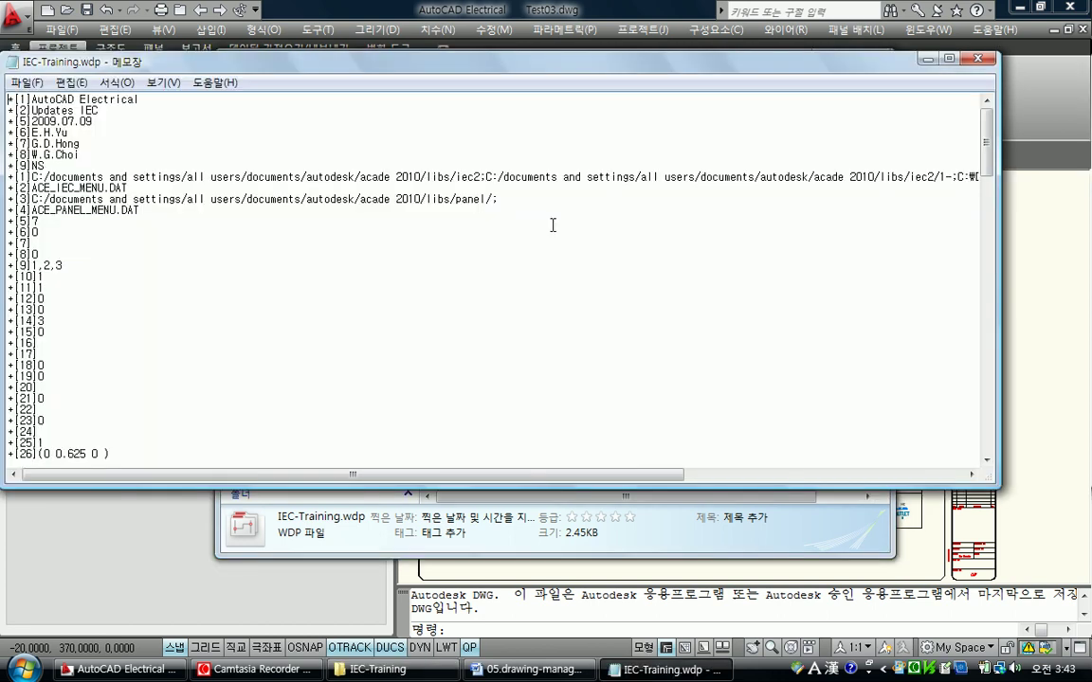
mouse_move(985, 170)
left_mouse_down()
mouse_move(985, 410)
mouse_move(974, 413)
left_mouse_up()
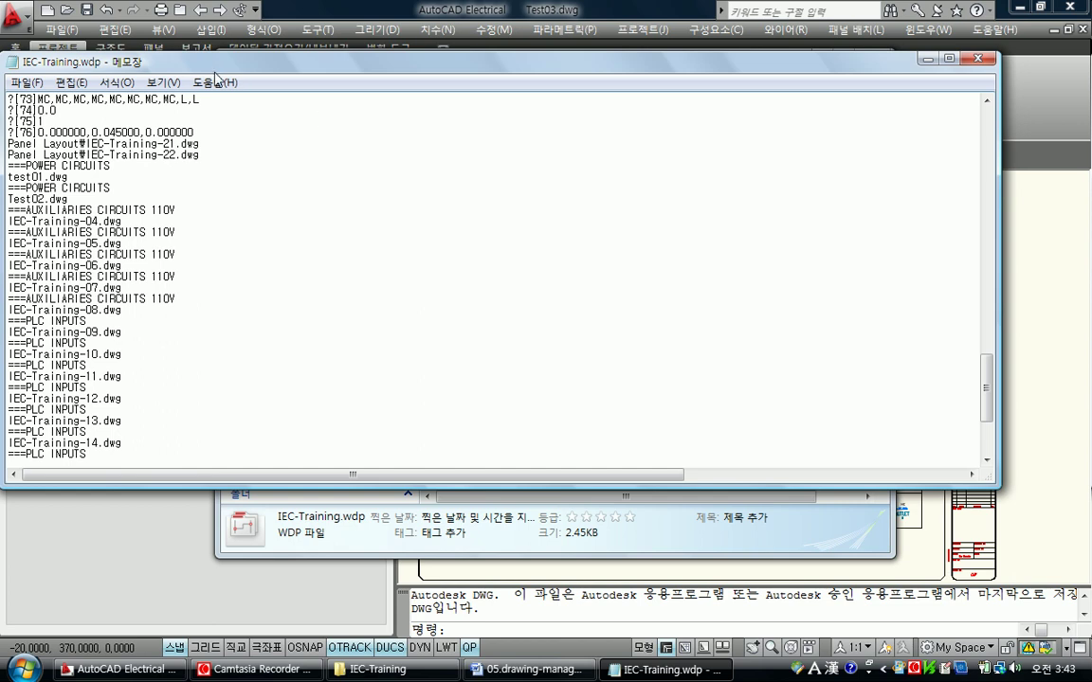
left_click_drag(189, 59, 566, 121)
mouse_move(363, 192)
left_mouse_down()
mouse_move(597, 201)
mouse_move(599, 188)
mouse_move(637, 524)
left_mouse_up()
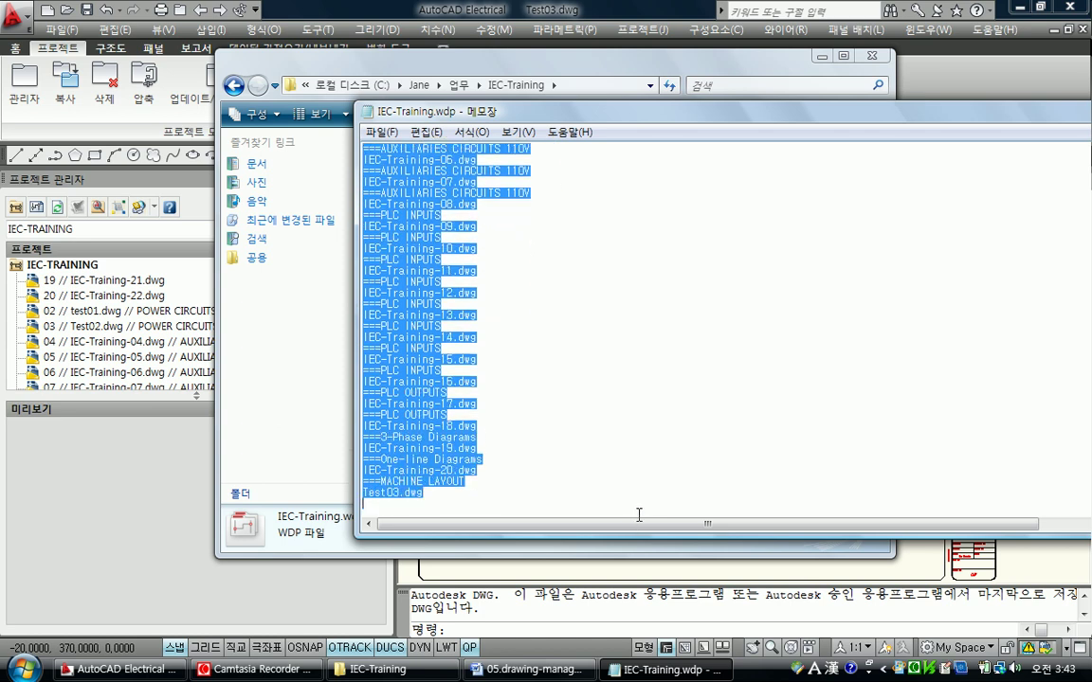
Move the two Panel Layout lines to the end of the file, after Test03.dwg.
scroll(590, 398, "up", 5)
scroll(583, 391, "up", 4)
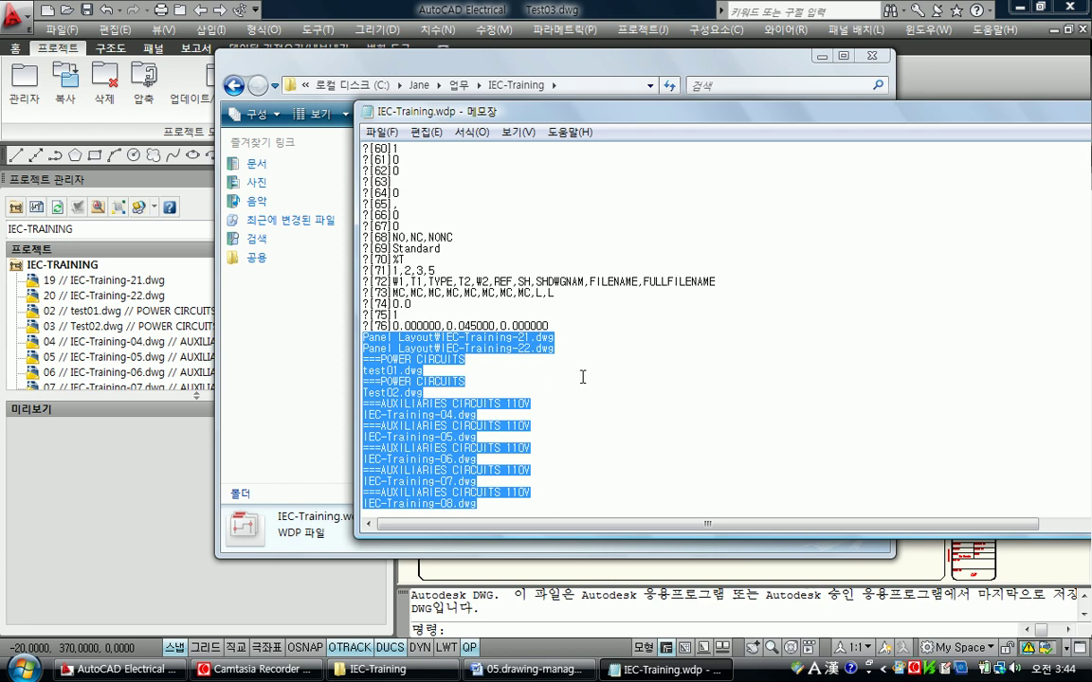
left_click(363, 338)
mouse_move(363, 338)
left_mouse_down()
mouse_move(605, 376)
mouse_move(599, 348)
left_mouse_up()
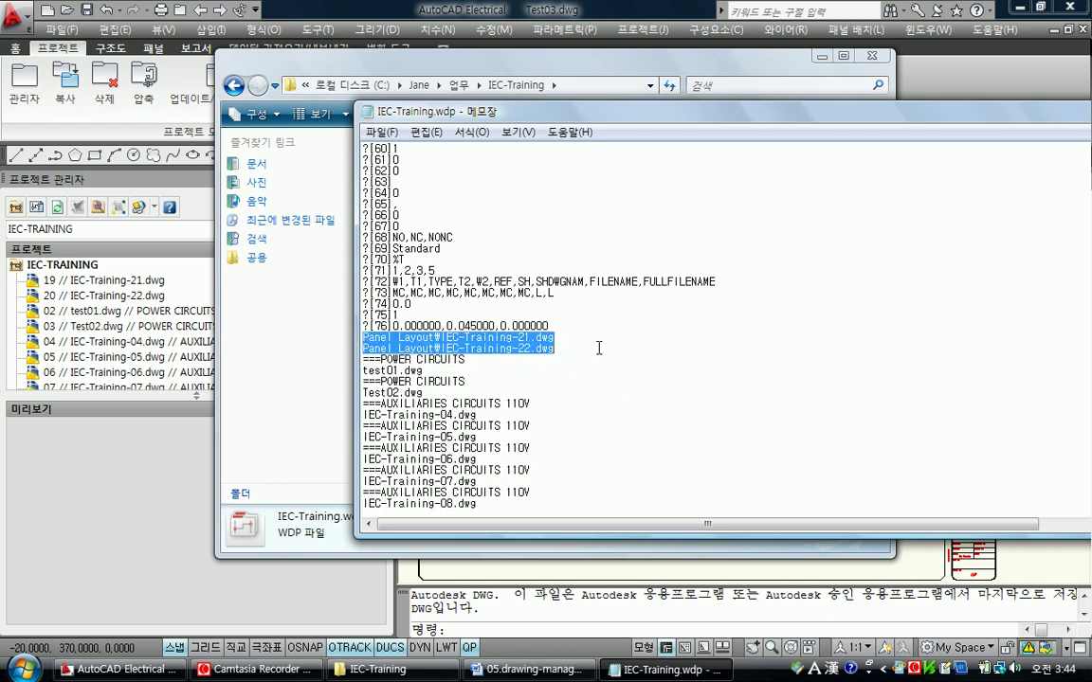
key("ctrl+x")
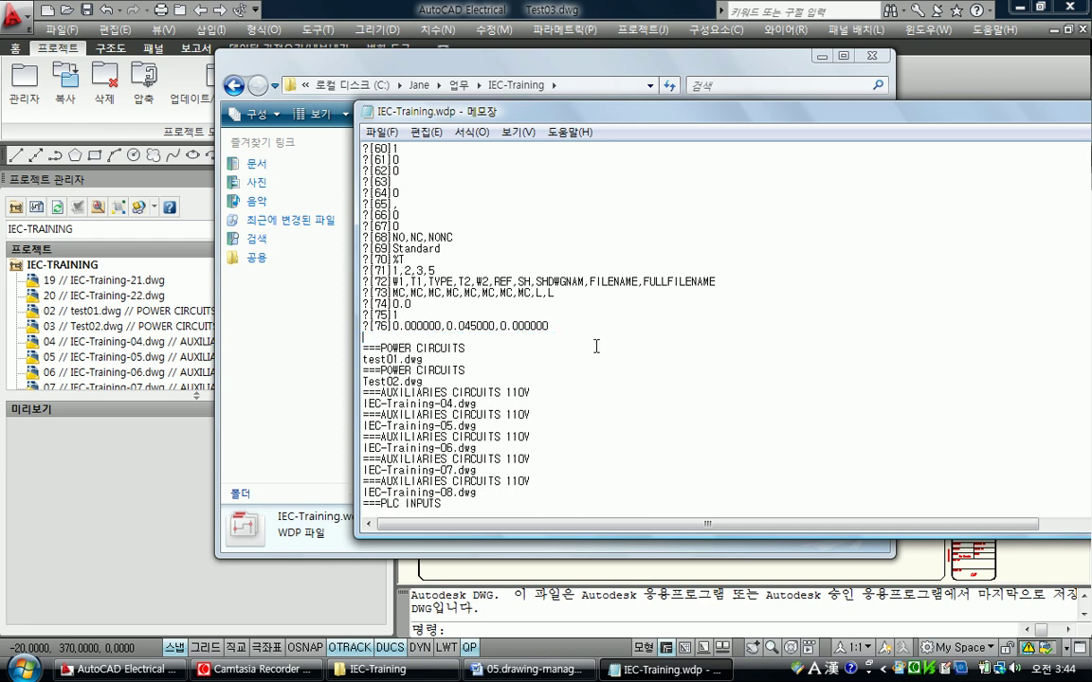
scroll(570, 378, "down", 3)
scroll(558, 370, "down", 6)
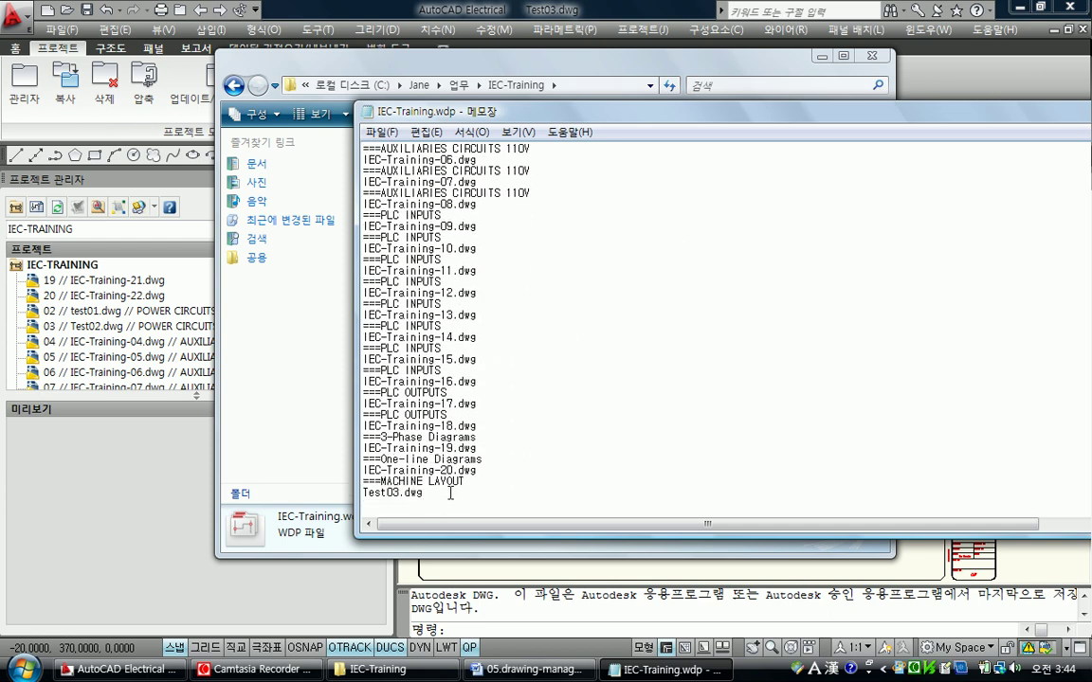
key("ctrl+End")
key("ctrl+v")
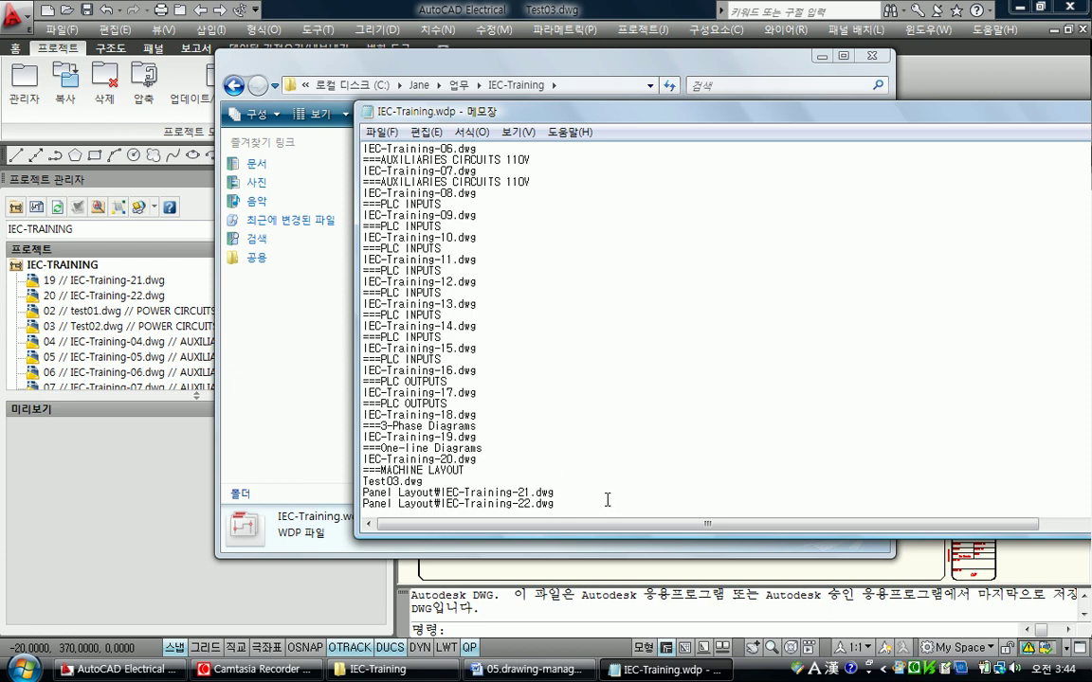
key("Return")
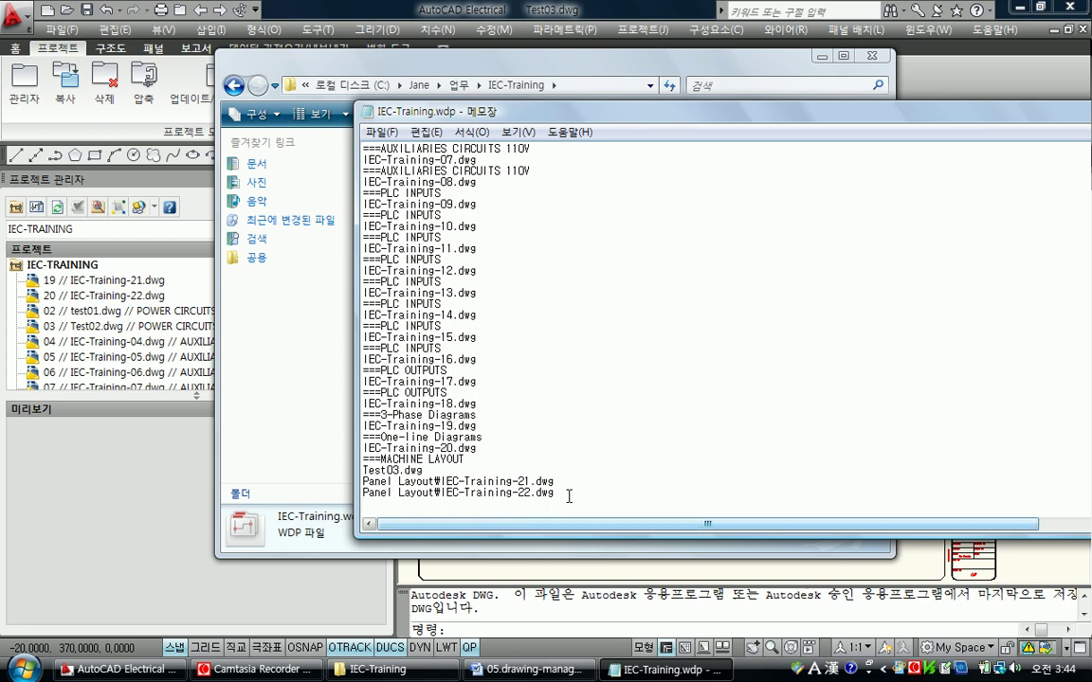
Duplicate the IEC-Training-22 line on a new last line.
left_click_drag(559, 493, 346, 503)
key("ctrl+c")
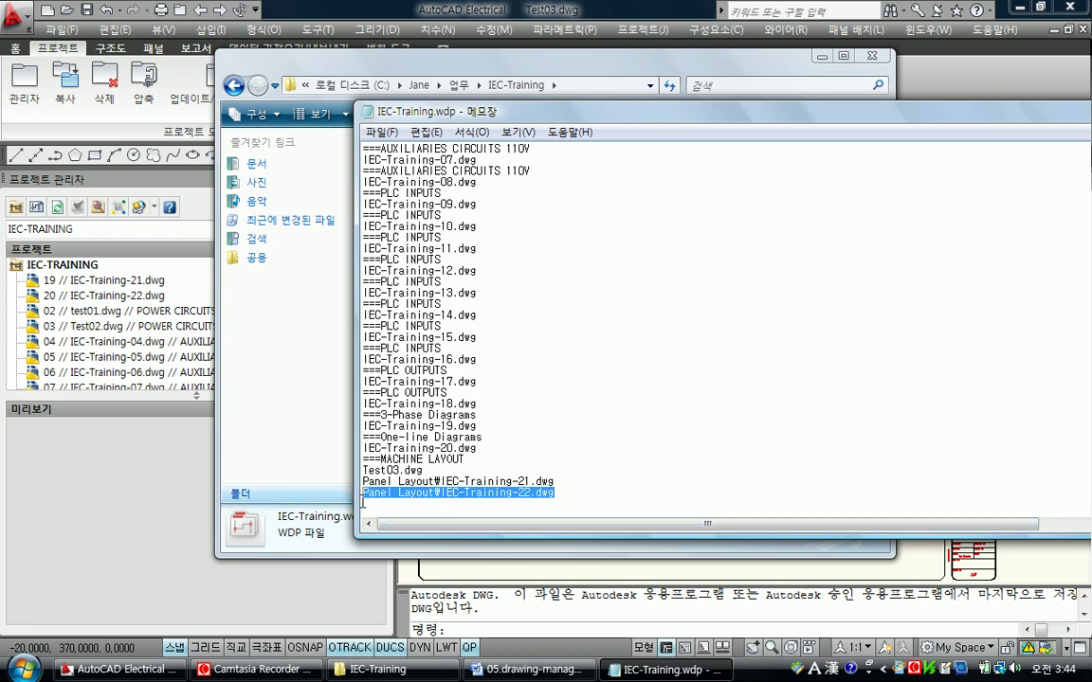
left_click(346, 503)
key("ctrl+v")
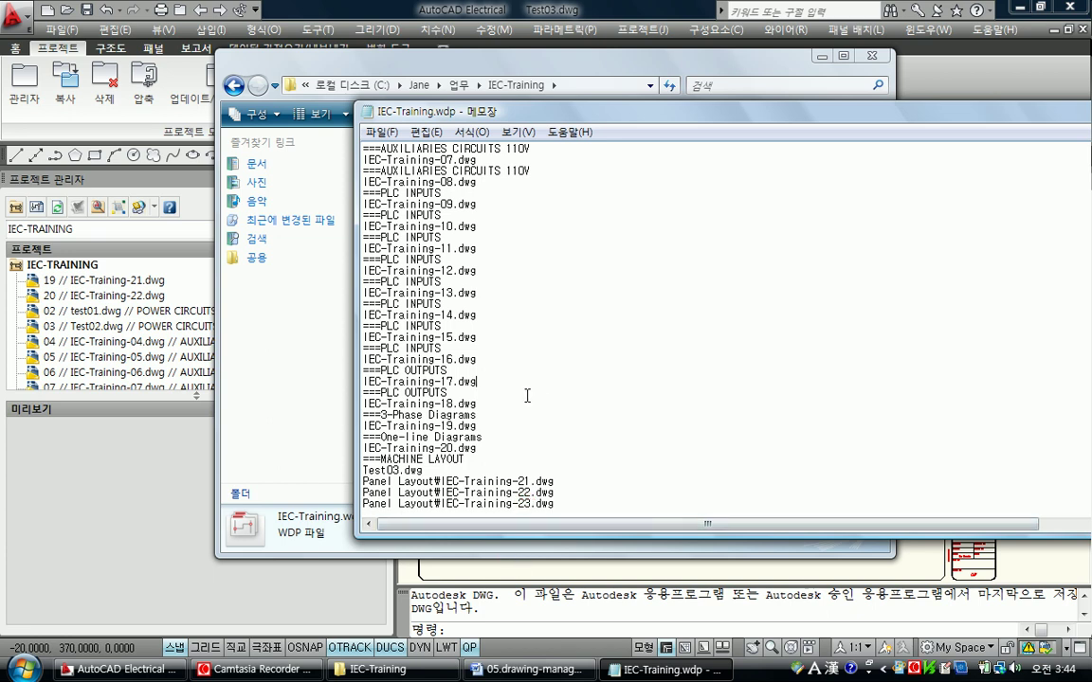
Insert Test03.dwg on a new line directly after Test02.dwg.
scroll(512, 383, "up", 8)
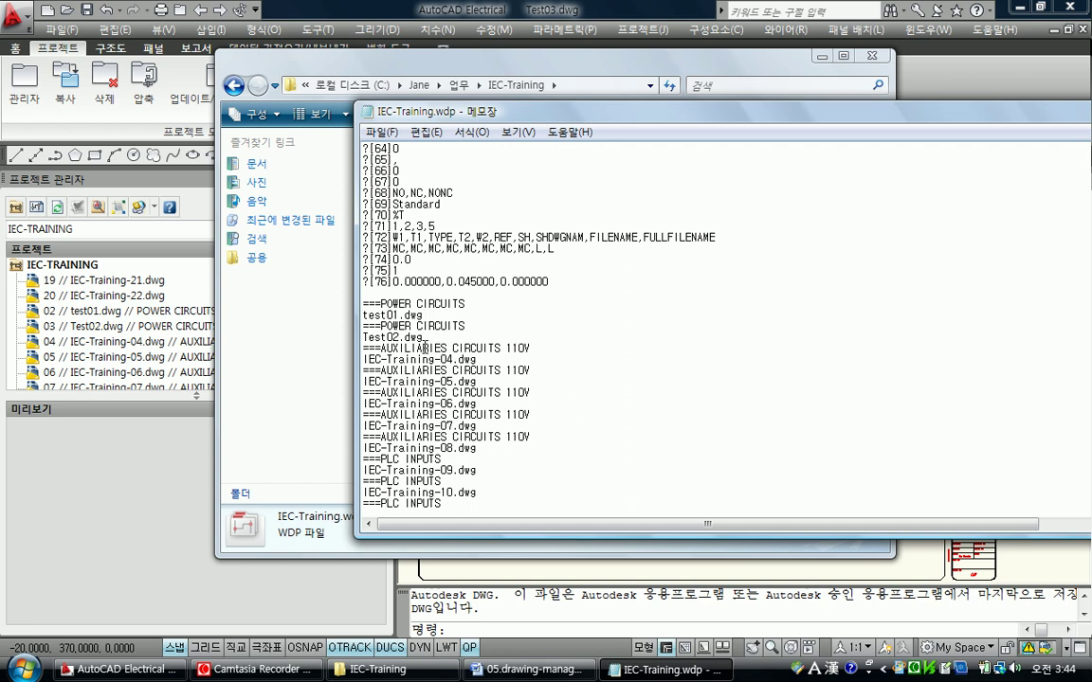
scroll(417, 398, "down", 4)
scroll(426, 474, "down", 3)
left_click_drag(425, 504, 352, 489)
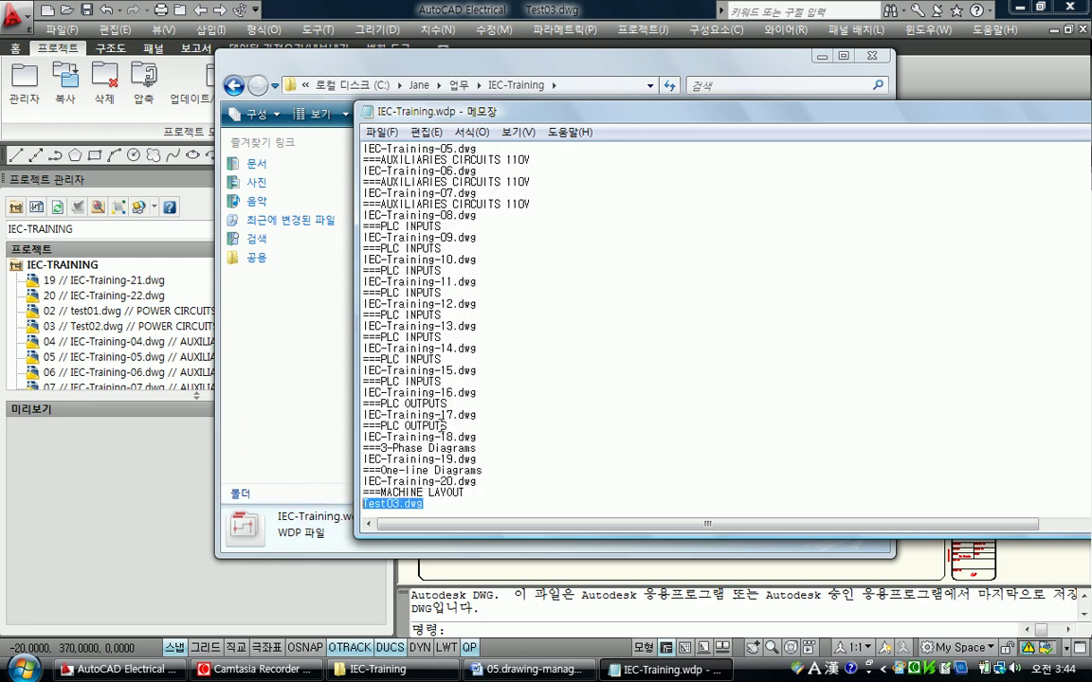
scroll(379, 417, "up", 4)
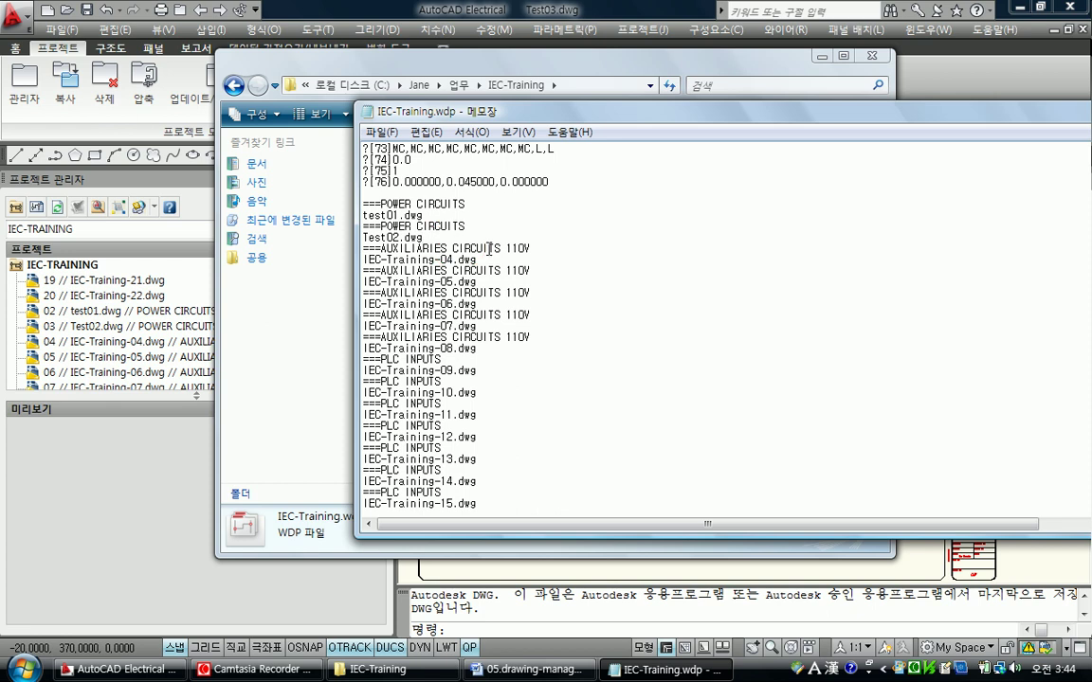
left_click(431, 238)
key("Return")
key("ctrl+v")
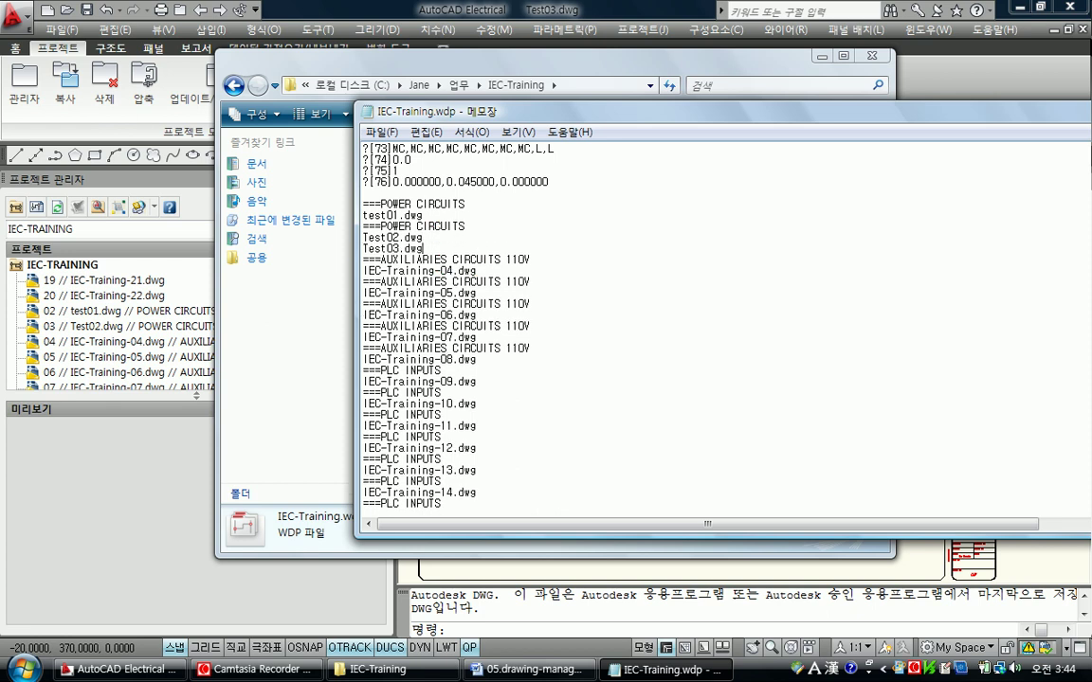
Delete the leftover Test03.dwg entry and its blank line near the end.
scroll(481, 244, "down", 1)
scroll(474, 284, "down", 4)
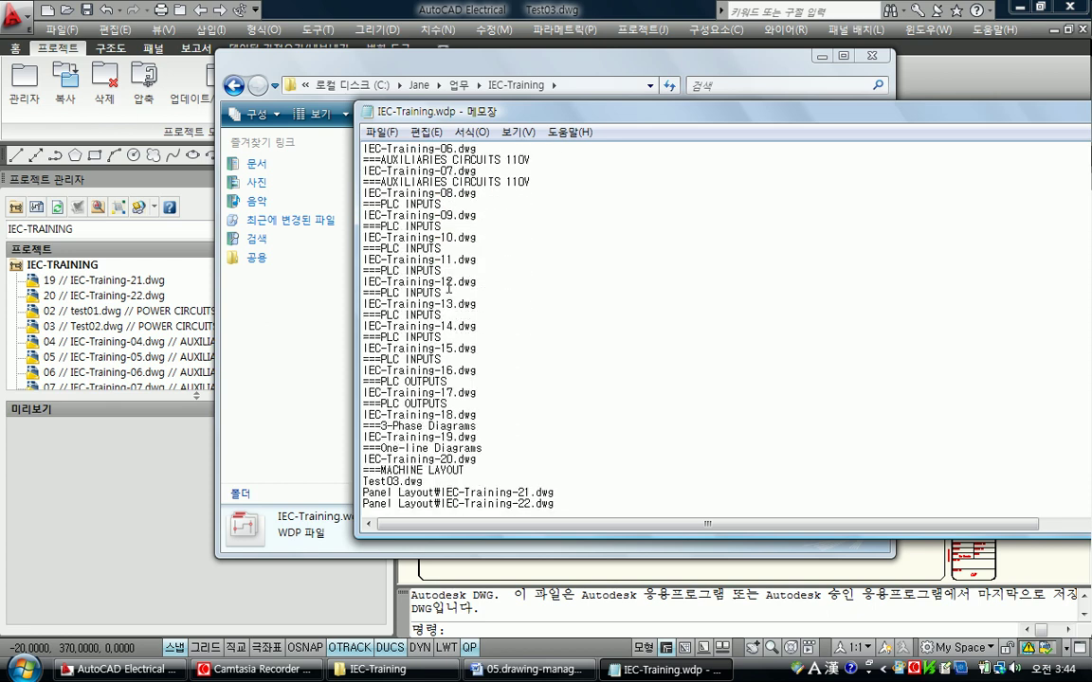
scroll(445, 379, "down", 1)
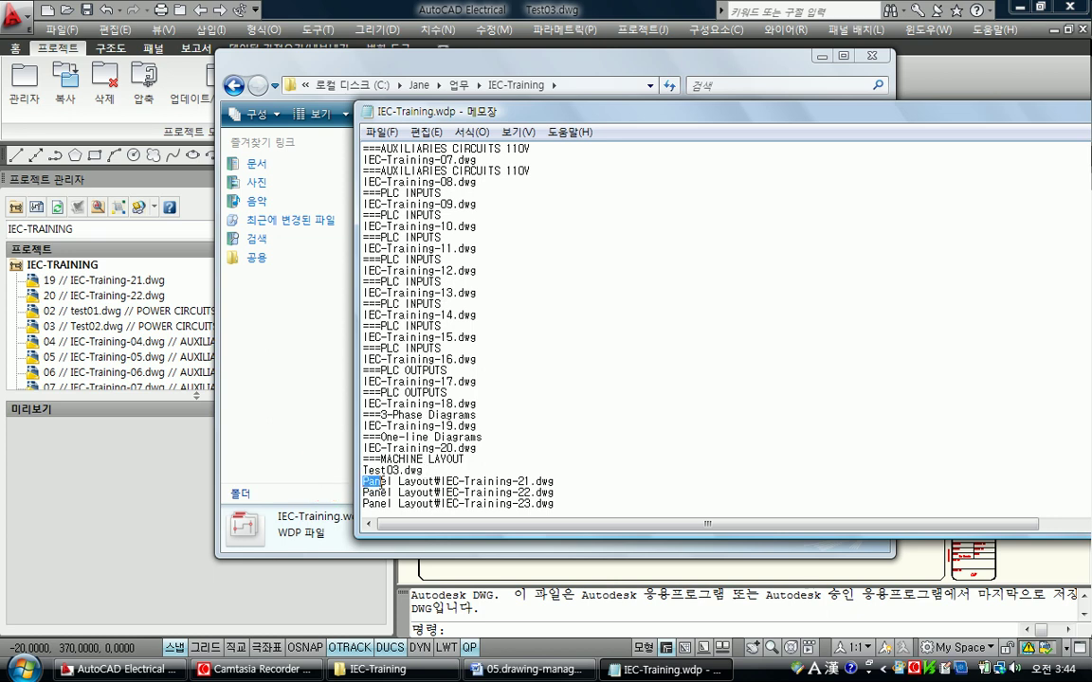
key("shift+Home")
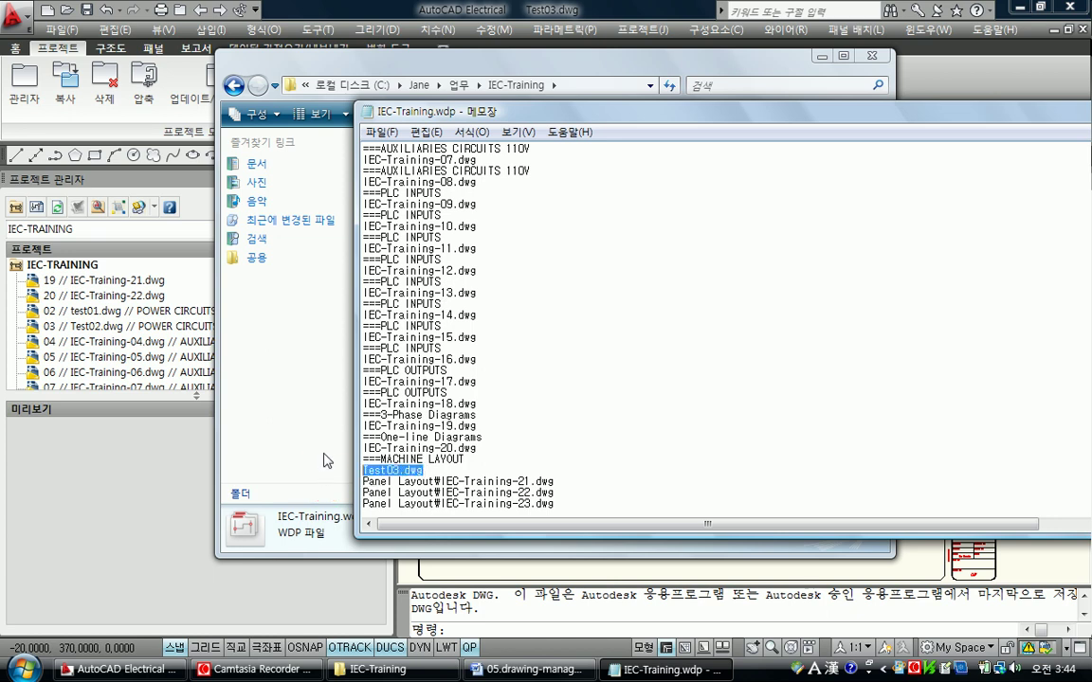
key("ctrl+x")
key("BackSpace")
Save the edited IEC-Training.wdp file.
left_click(595, 372)
key("ctrl+Home")
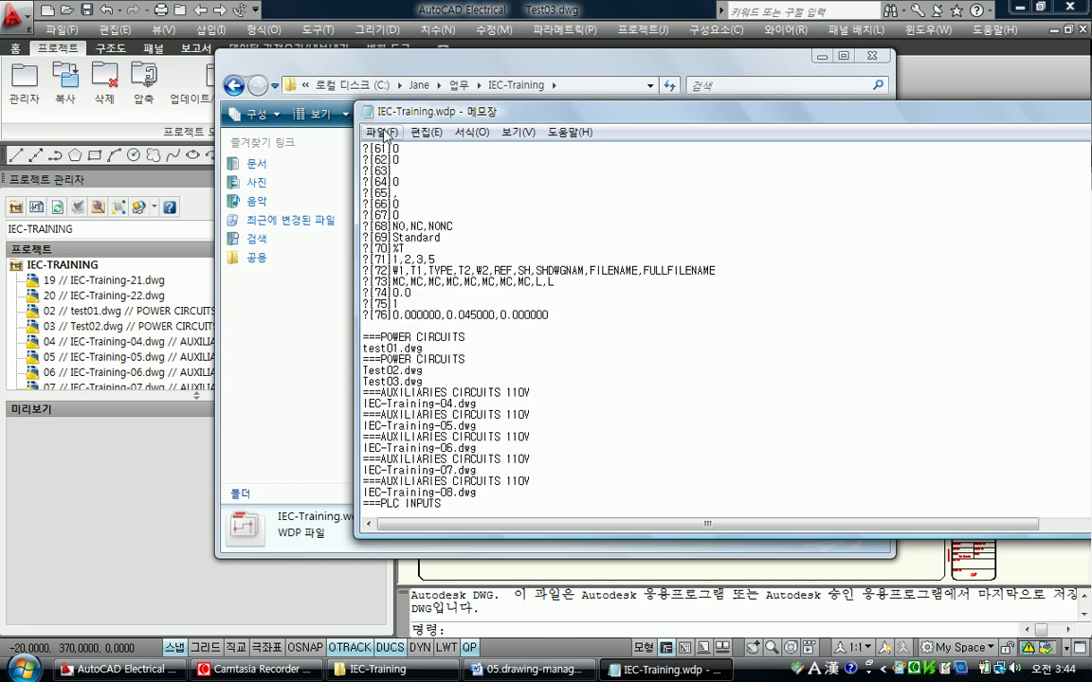
left_click(381, 132)
left_click(399, 193)
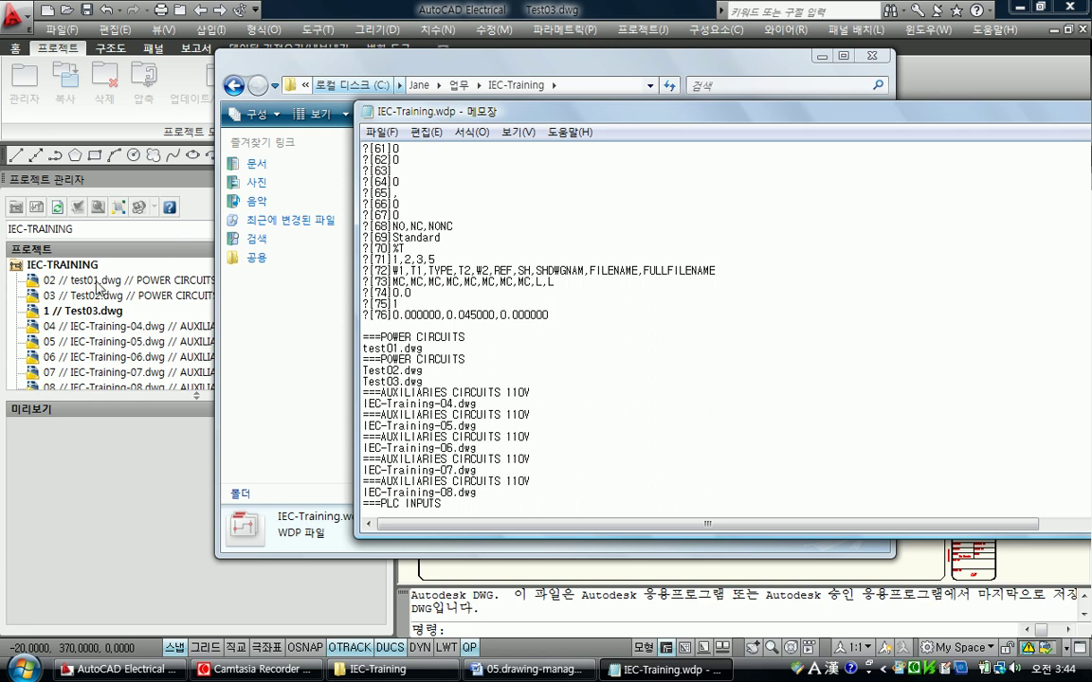
Return to AutoCAD Electrical, scroll to the list's end, and preview IEC-Training-23.dwg.
left_click(317, 7)
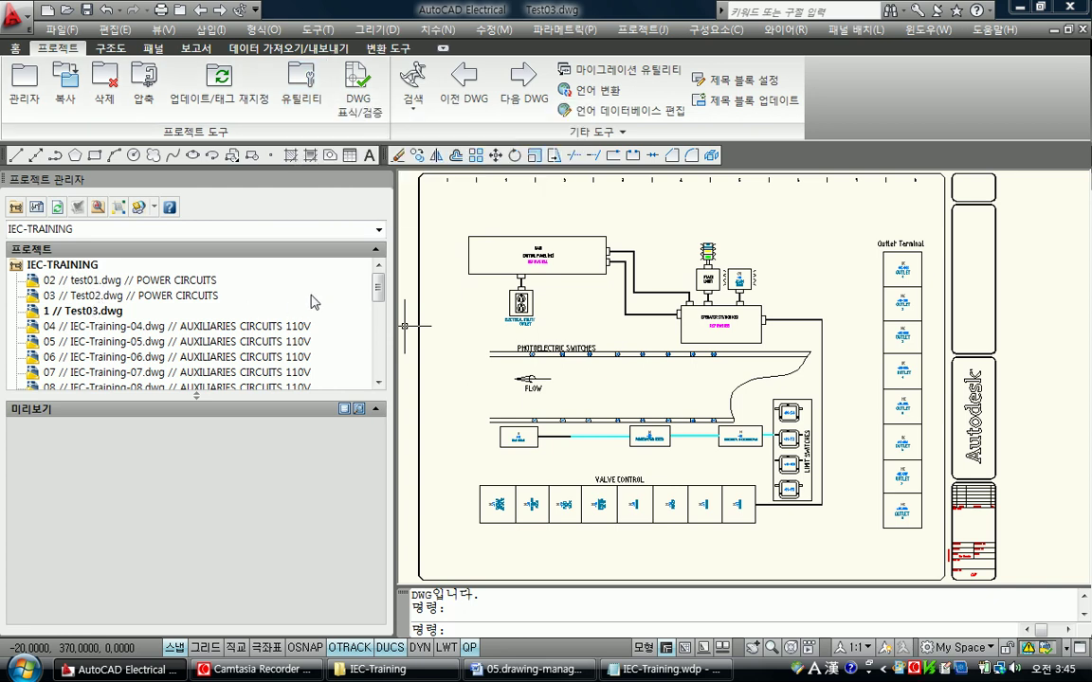
left_click_drag(378, 289, 375, 365)
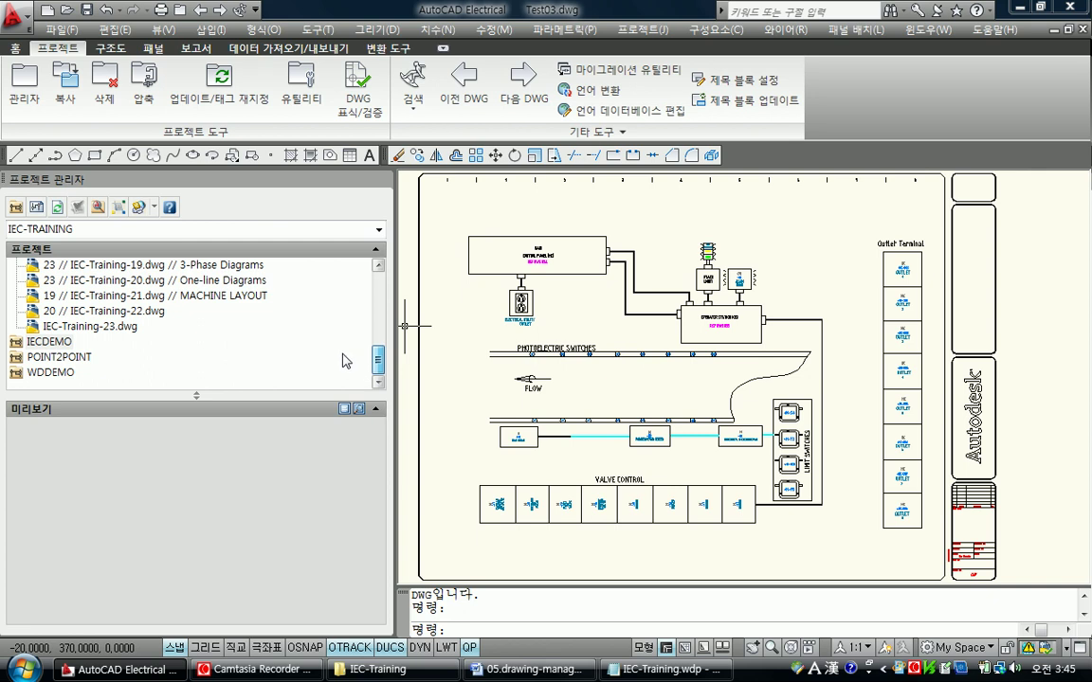
left_click(95, 326)
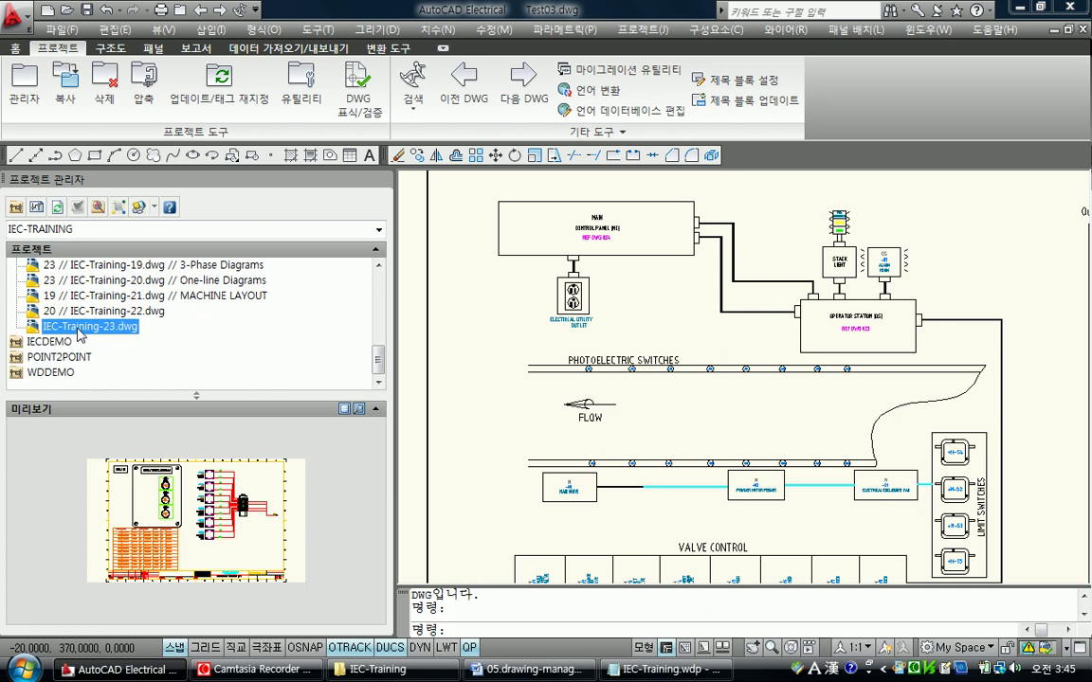
left_click_drag(149, 300, 116, 335)
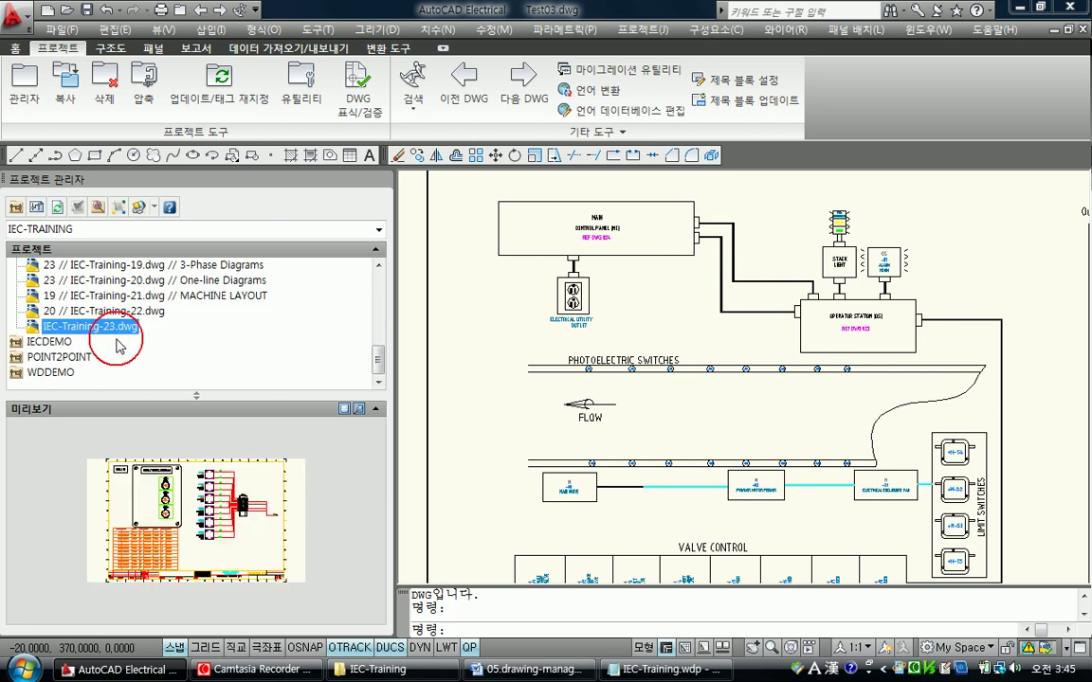